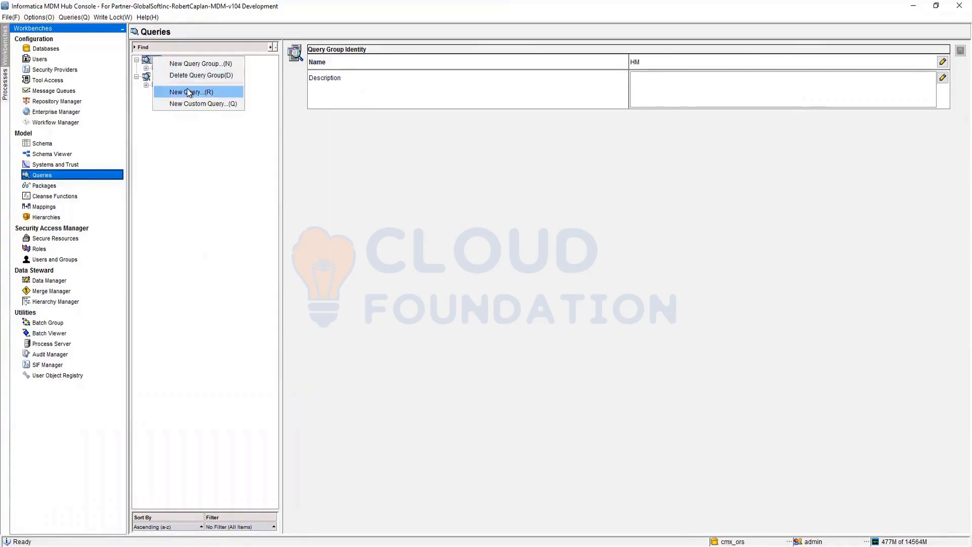
Create a new query group named MainBO
click(190, 150)
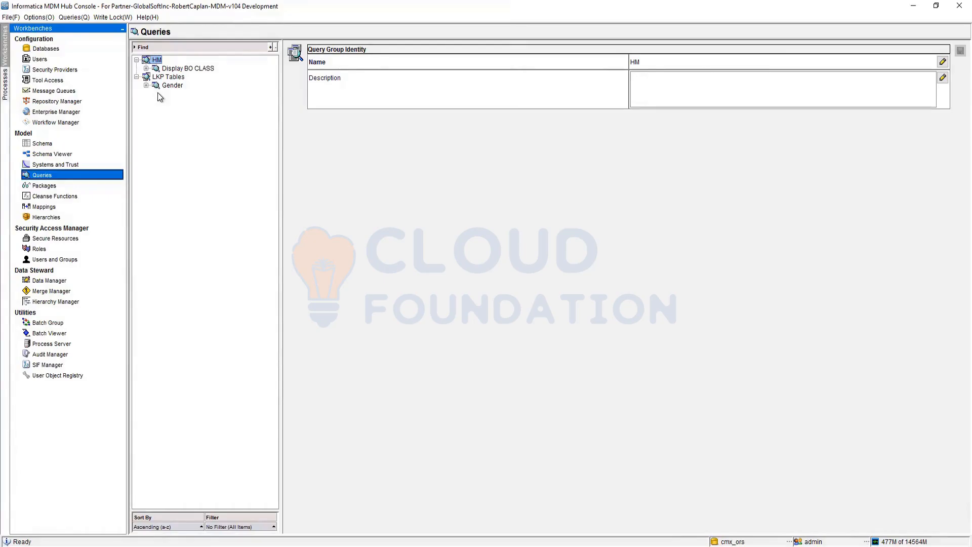
right_click(169, 143)
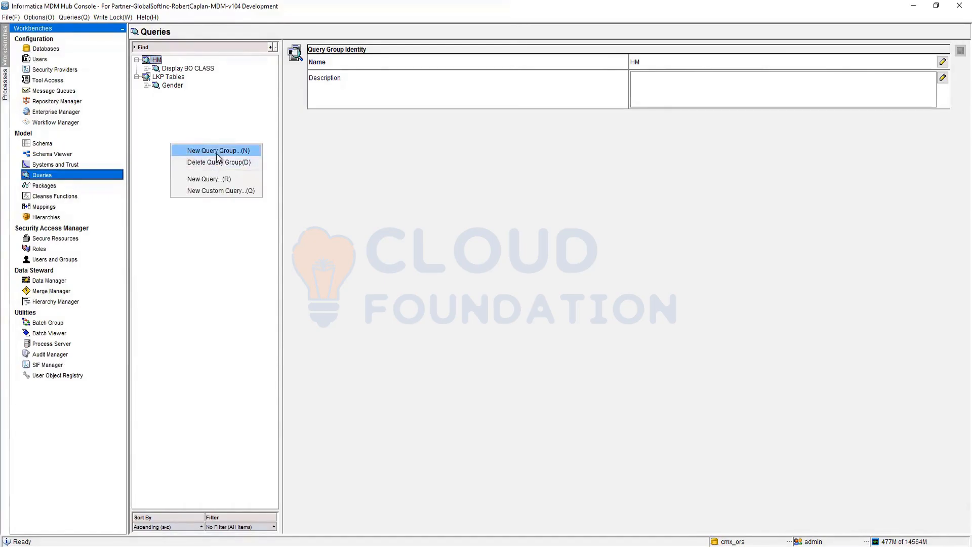
click(216, 152)
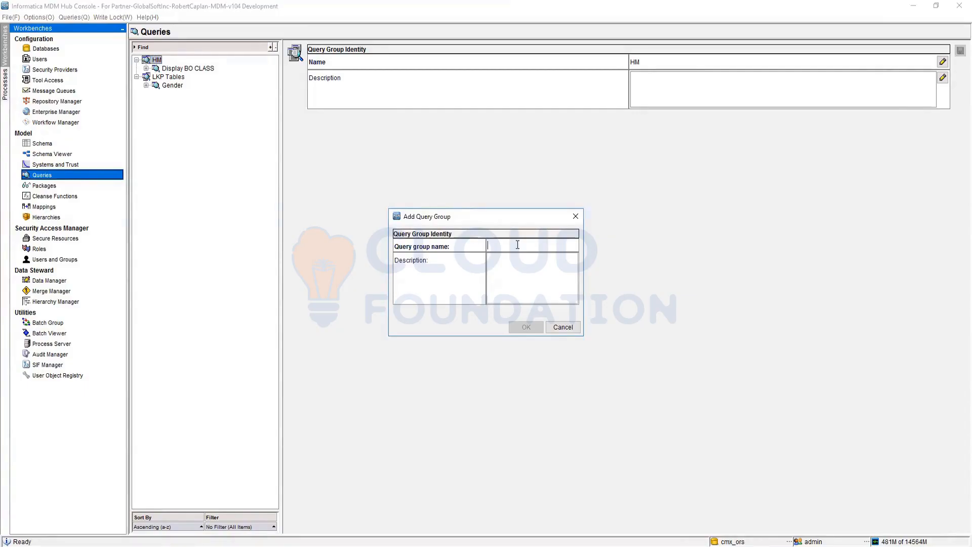
text(MainBO)
click(526, 327)
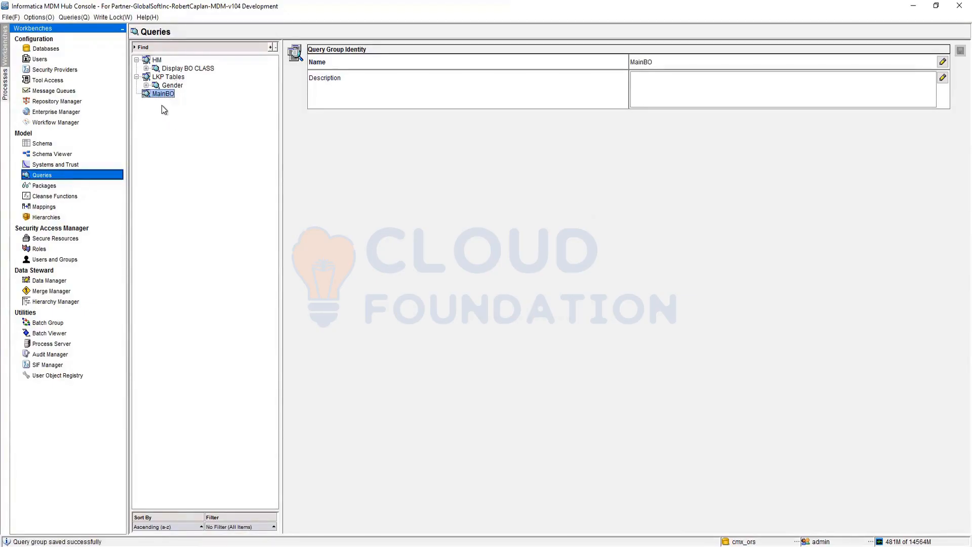
right_click(159, 93)
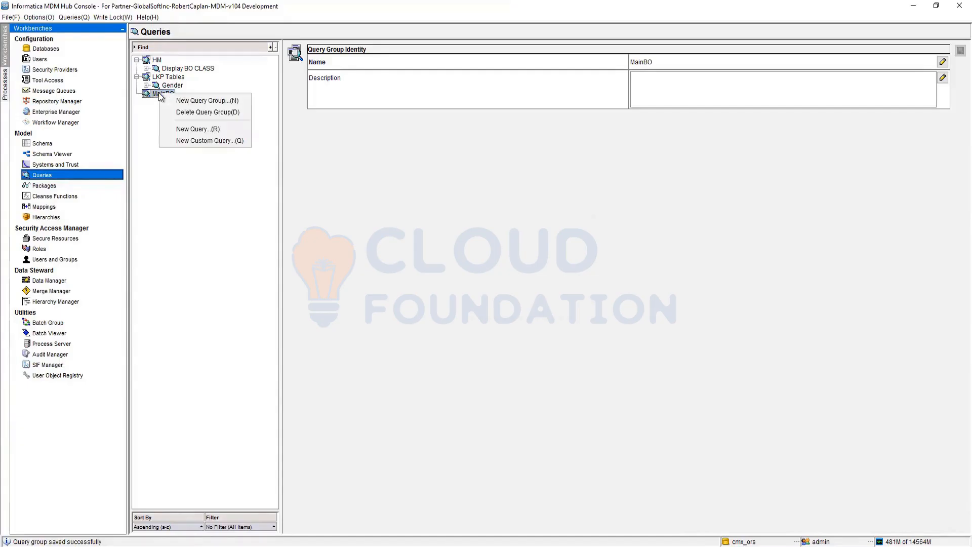
click(215, 129)
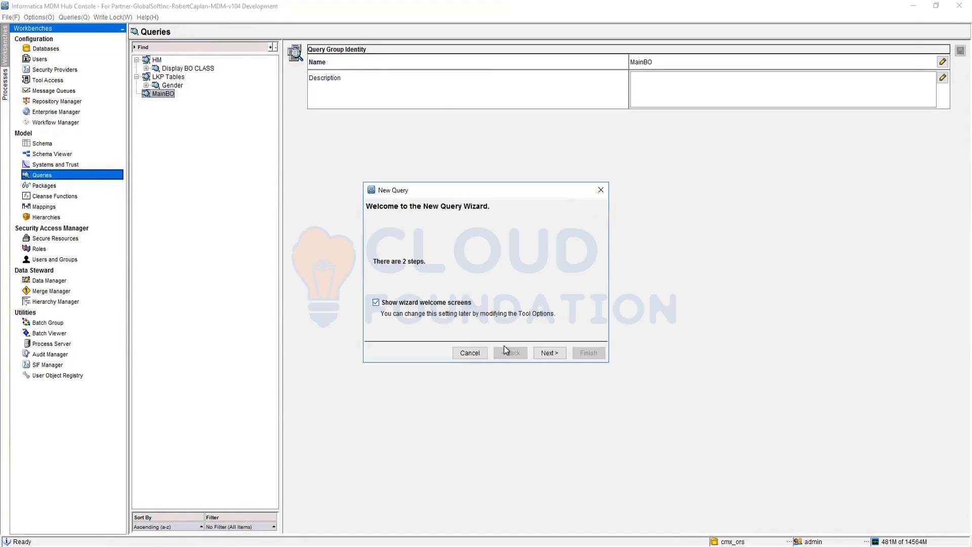
click(470, 353)
Start a new custom query in the MainBO group and name it Custom
right_click(168, 96)
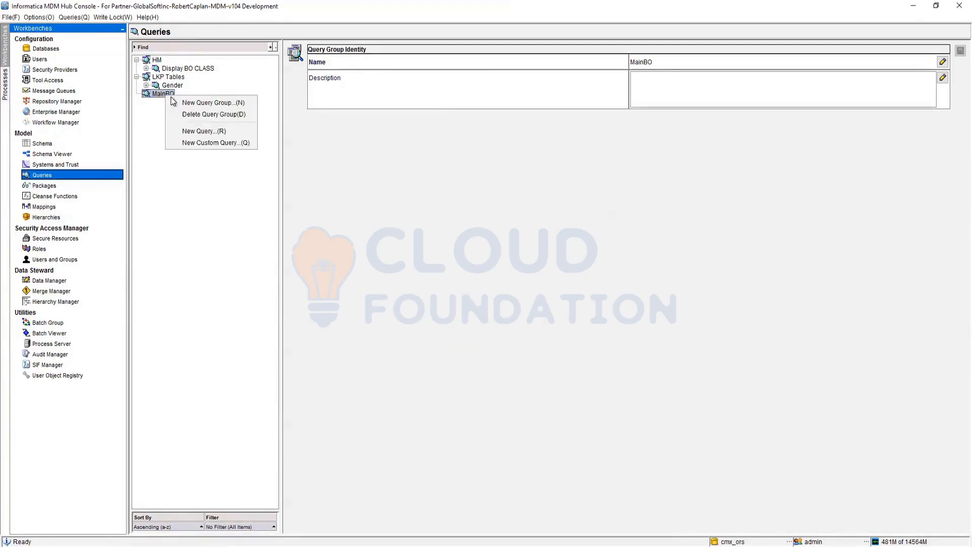
click(211, 143)
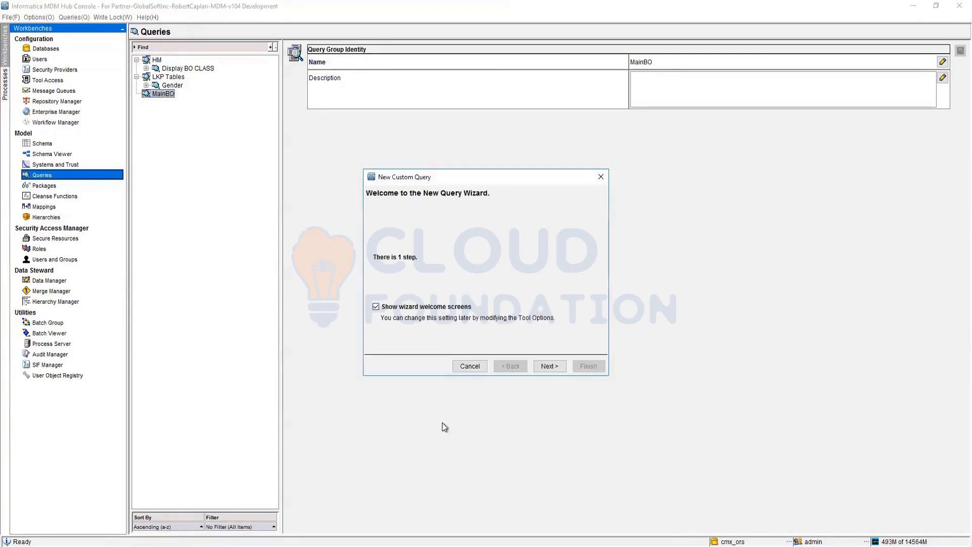
click(535, 367)
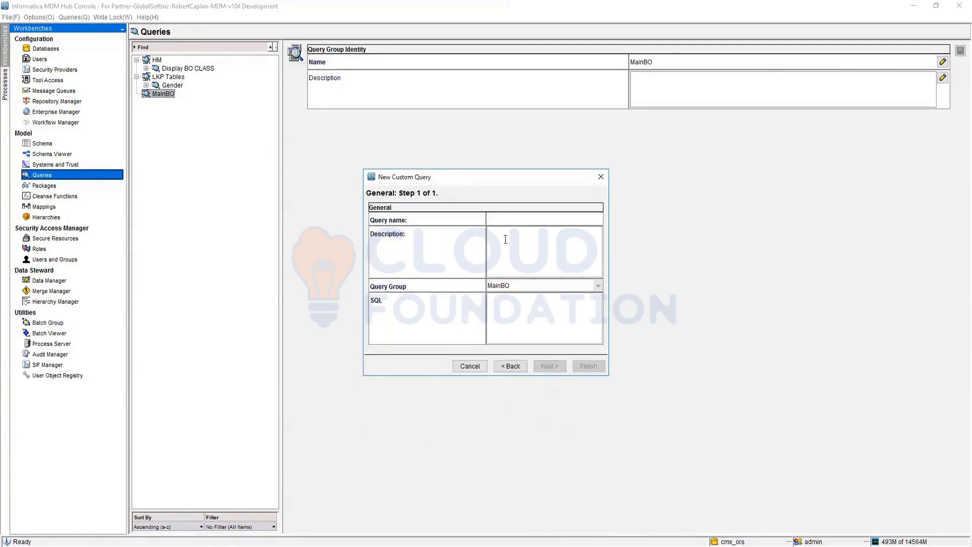
click(508, 218)
click(580, 344)
text(Custom)
Enter the SQL "Select Party.First_Name, Party.Last_Name from C_BO_PARTY party" and finish creating the custom query
click(497, 303)
text(Sel)
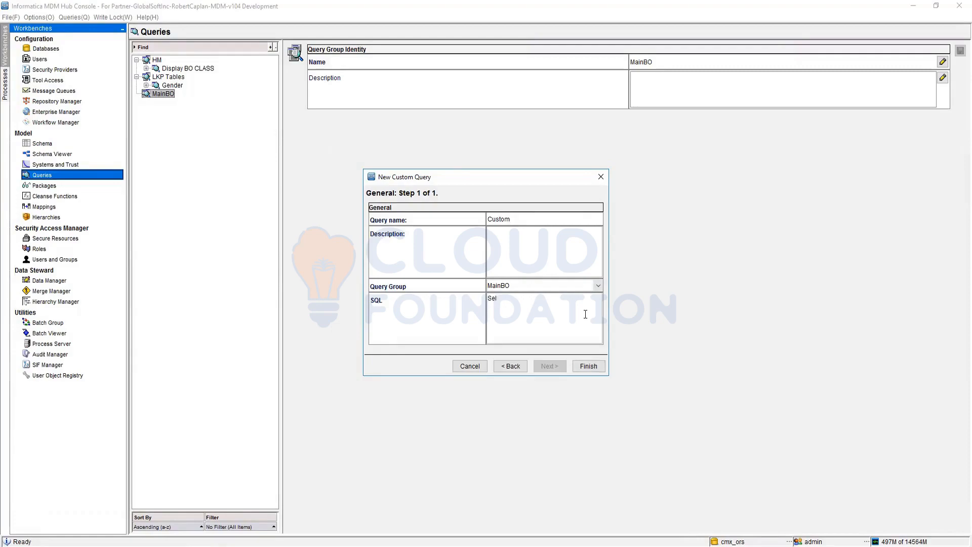
text(ect Party.Firstn)
key(BackSpace)
text(_Name, Prty.Lastn)
key(BackSpace)
text(_Name, P)
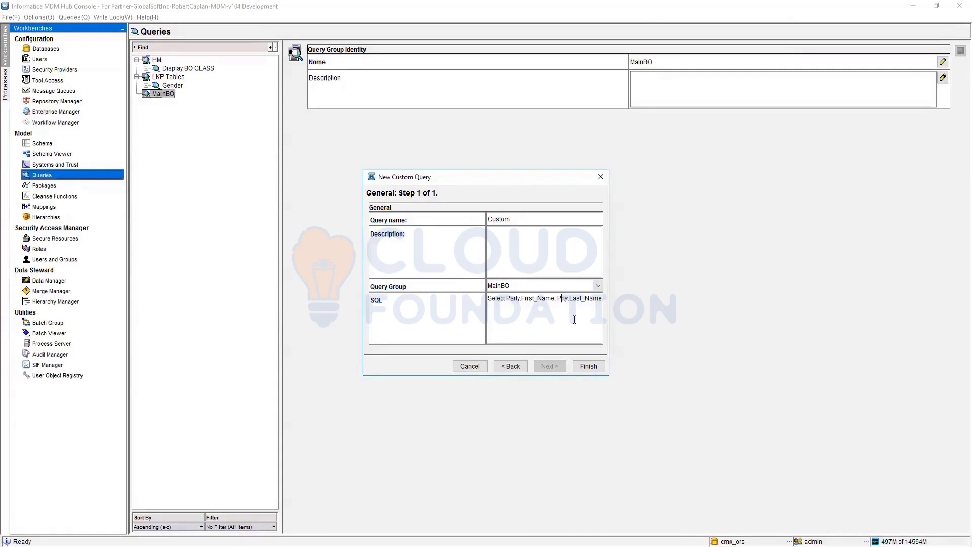
text(a)
click(537, 306)
text(from C)
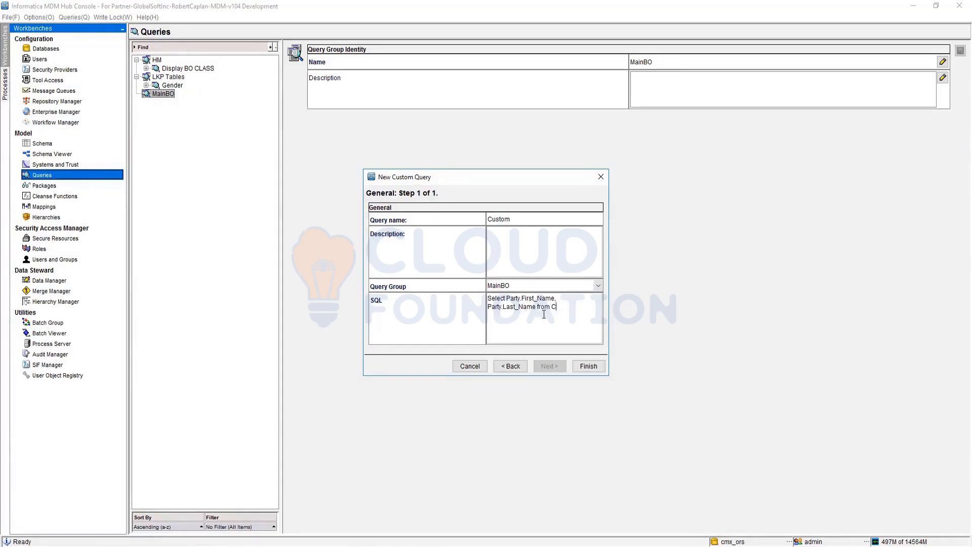
text(_BO_PARTY party)
click(576, 367)
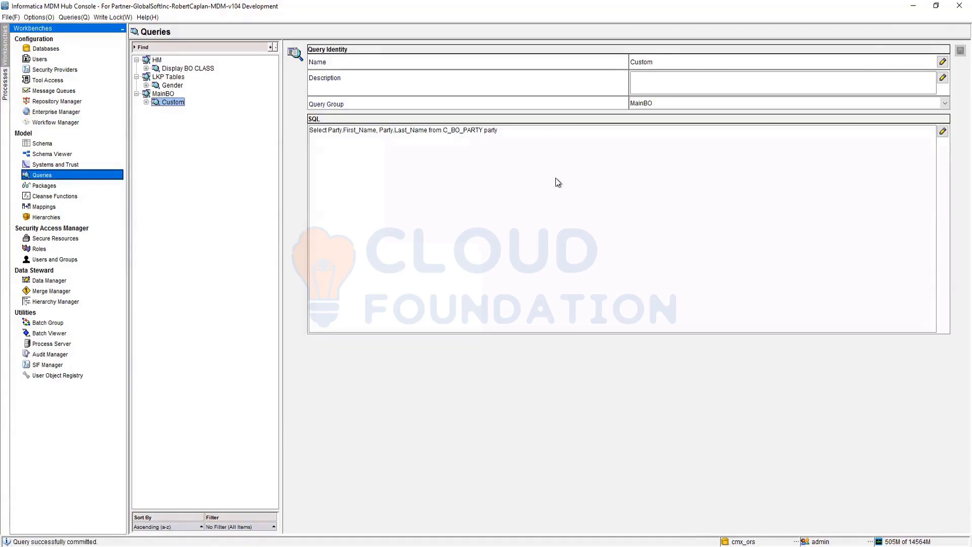
View the results of the Custom query
click(146, 103)
click(171, 111)
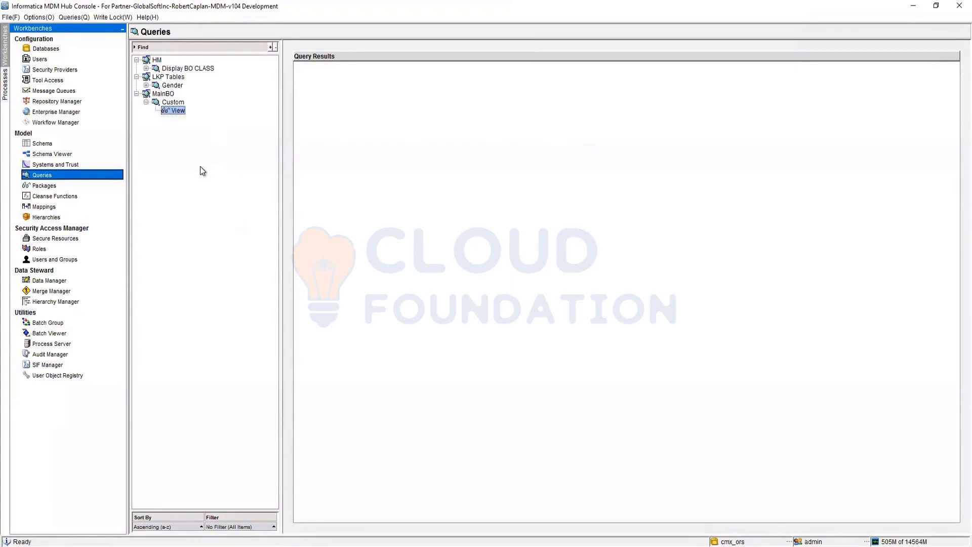
Change the table alias at the end of the Custom query's SQL to Party and save the query
click(173, 102)
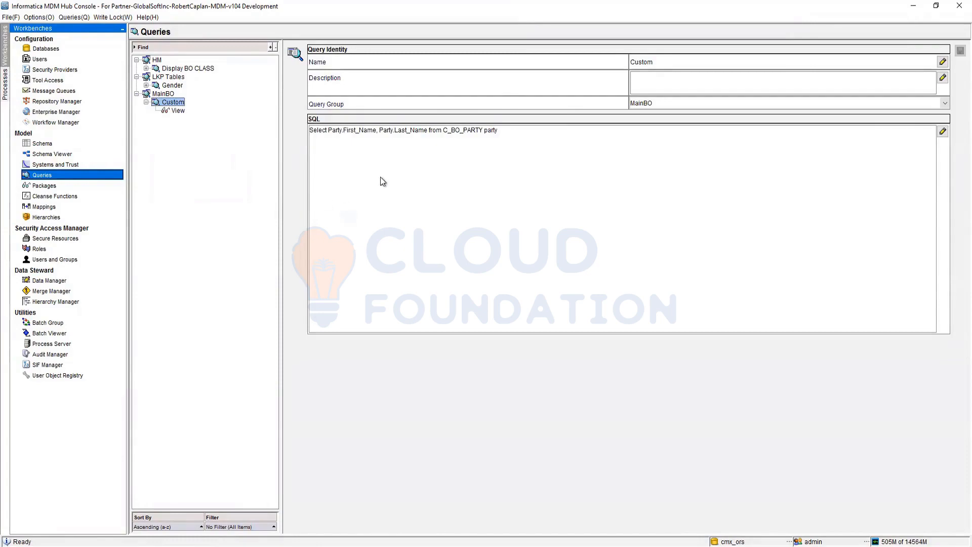
double_click(487, 133)
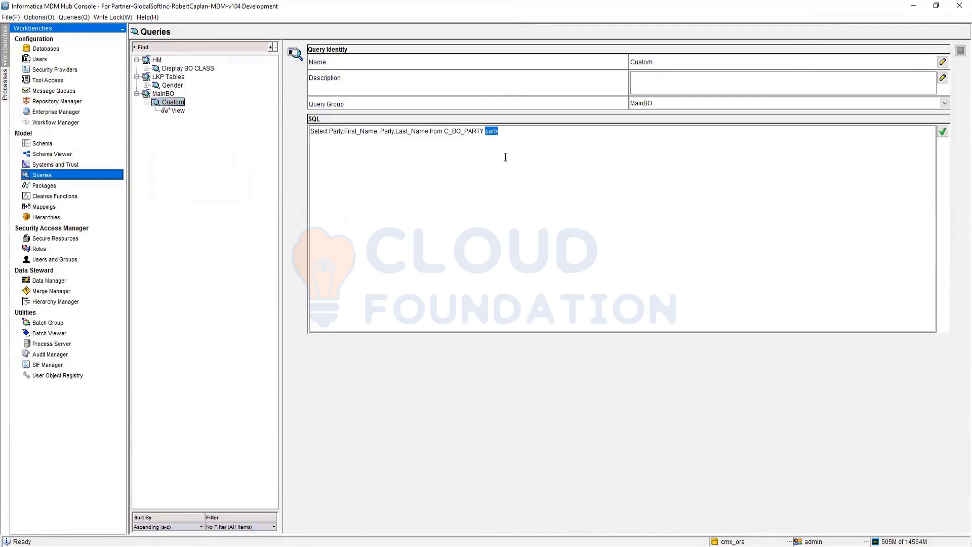
text(Party)
click(942, 132)
click(960, 51)
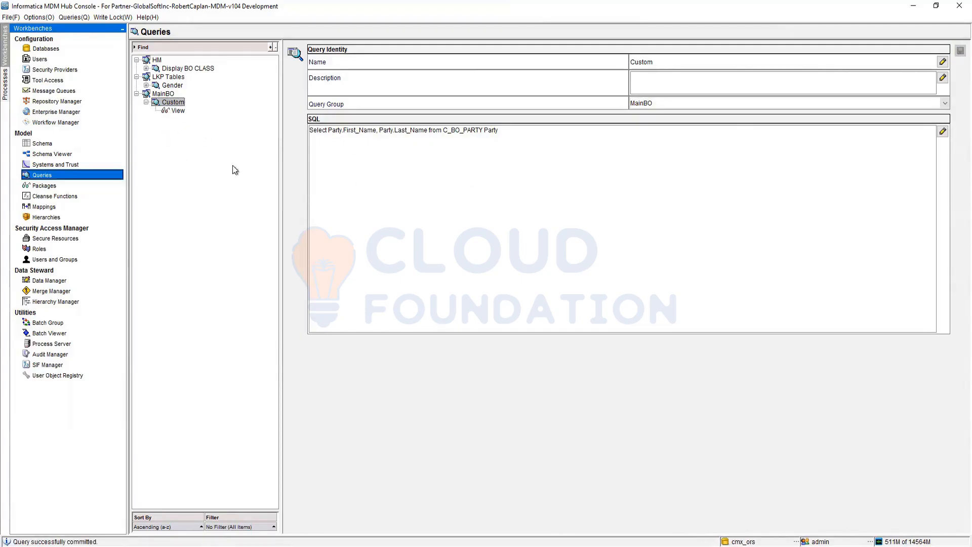
Start a new standard query in the MainBO group with BO Party as its primary table
click(163, 94)
right_click(163, 95)
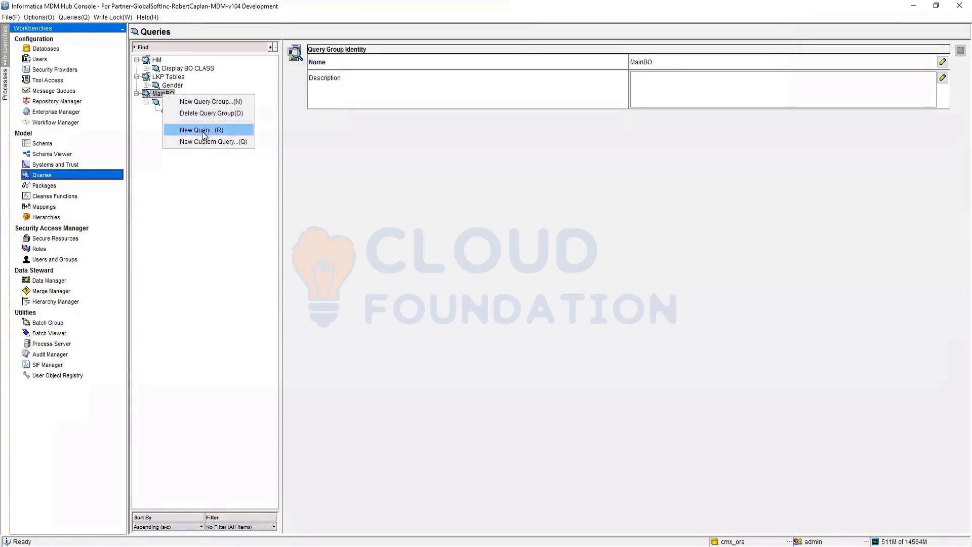
key(Return)
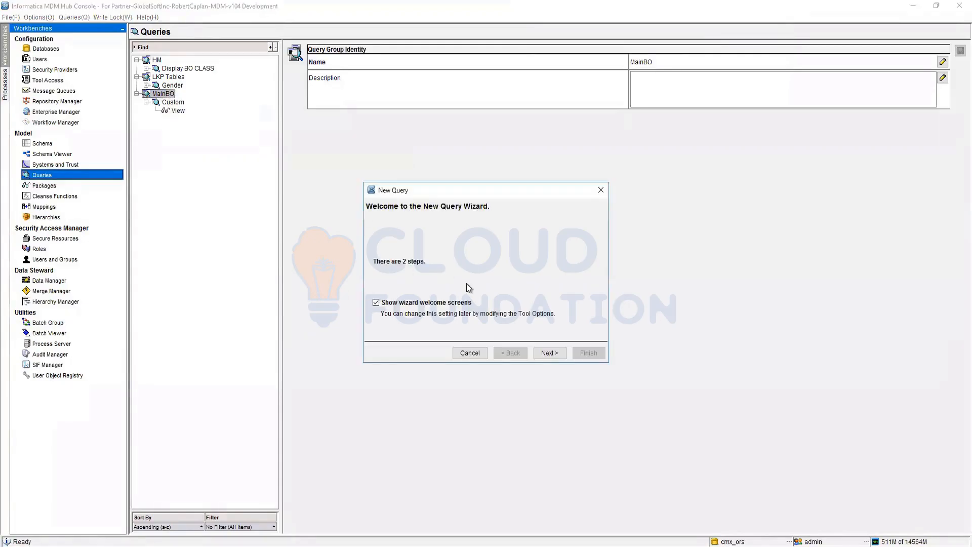
click(551, 356)
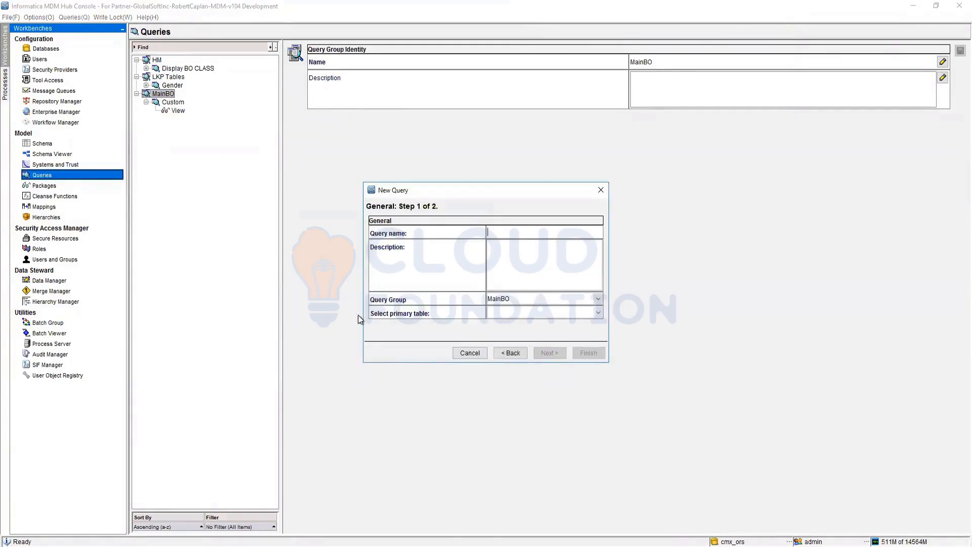
click(598, 312)
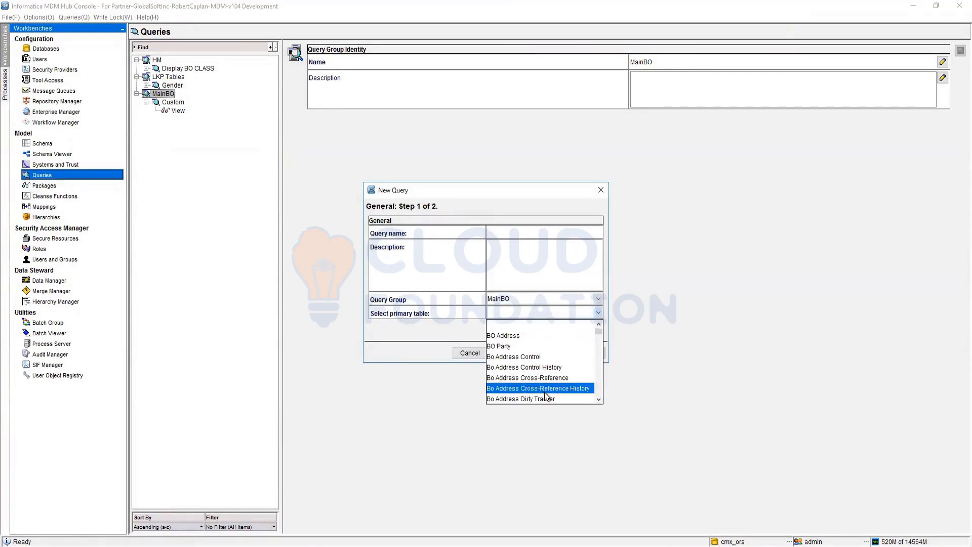
scroll(547, 392, down, 2)
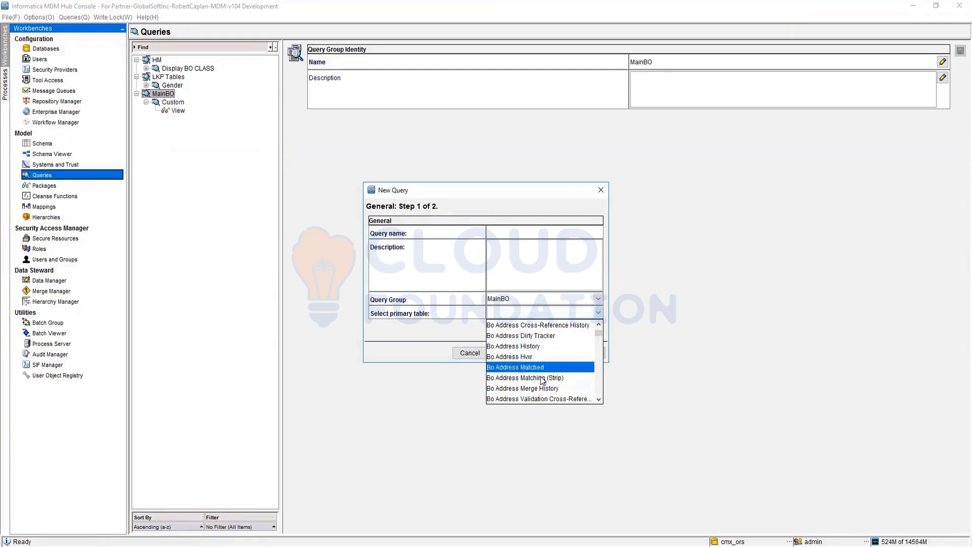
scroll(571, 385, down, 1)
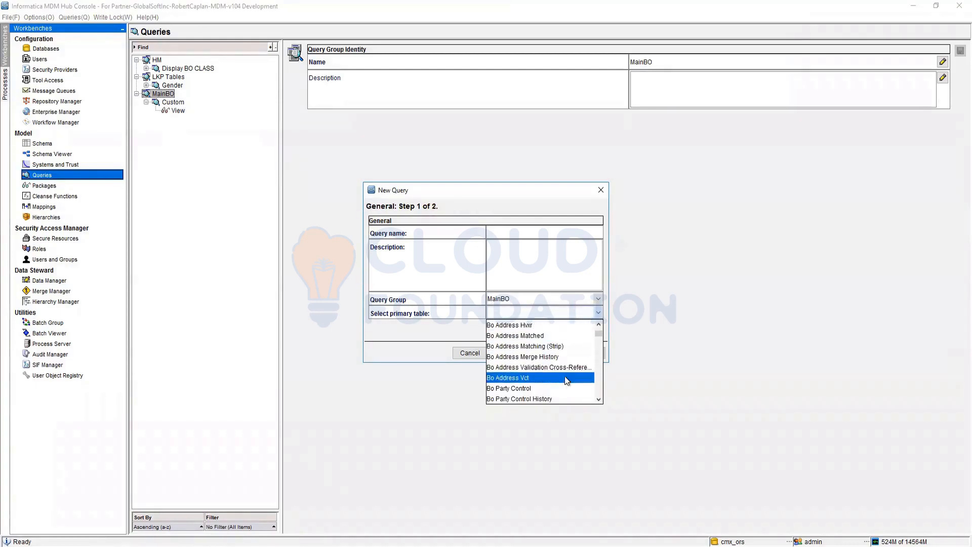
scroll(568, 372, down, 2)
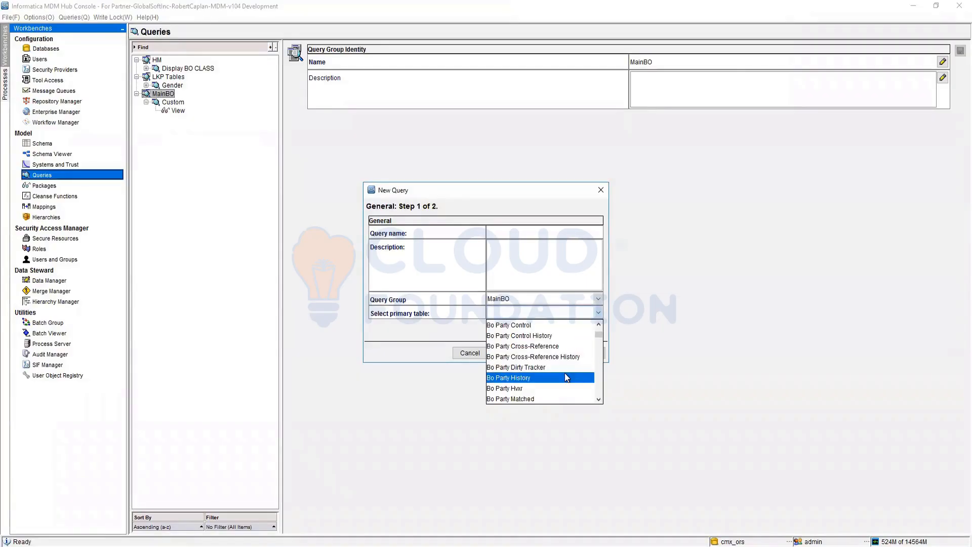
scroll(564, 372, up, 5)
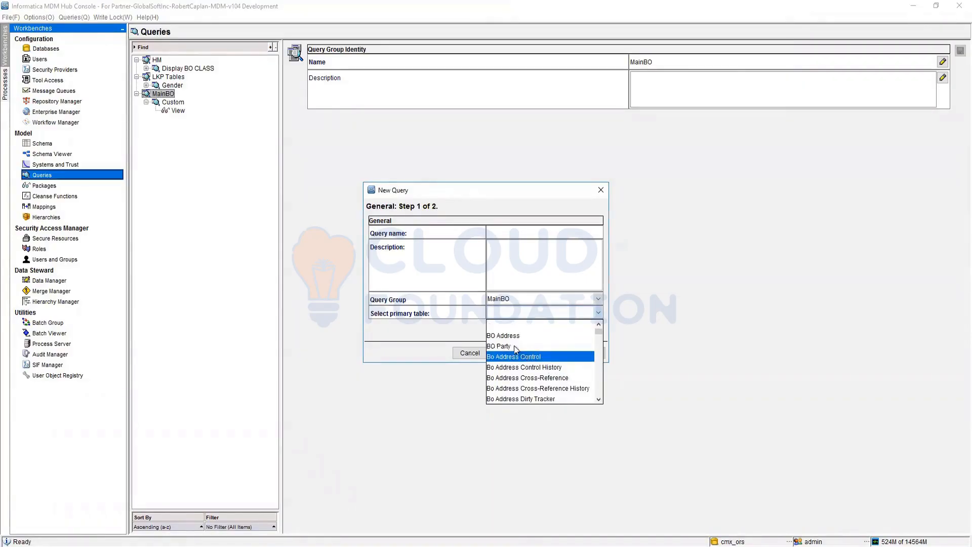
click(499, 346)
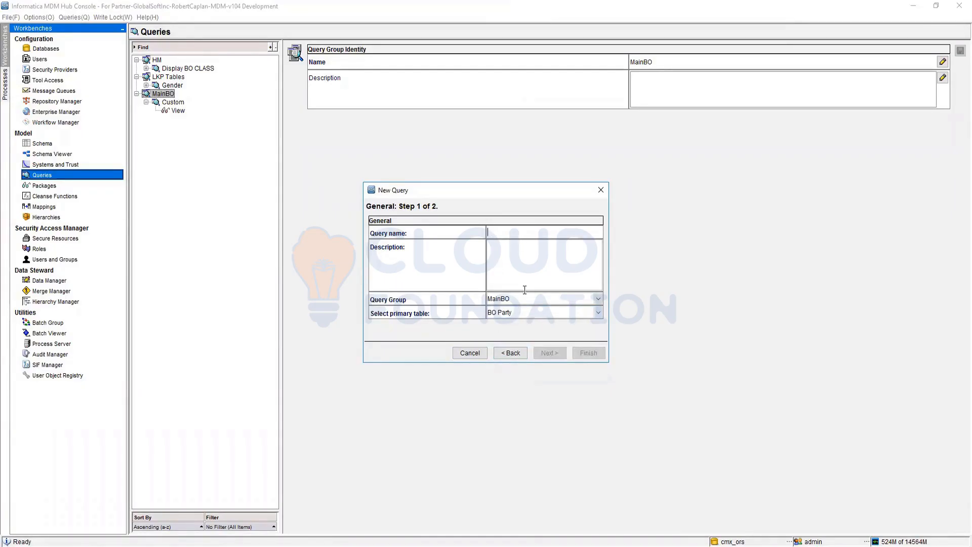
Name the query Display Party, keep the preselected query columns and finish creating it
text(Displaty)
key(BackSpace)
key(BackSpace)
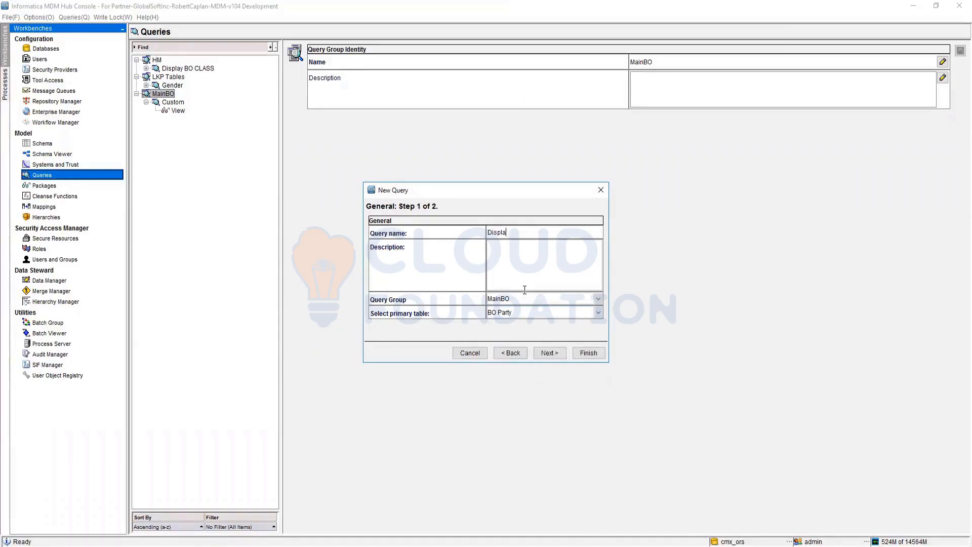
text(y Party)
click(549, 353)
scroll(395, 276, down, 5)
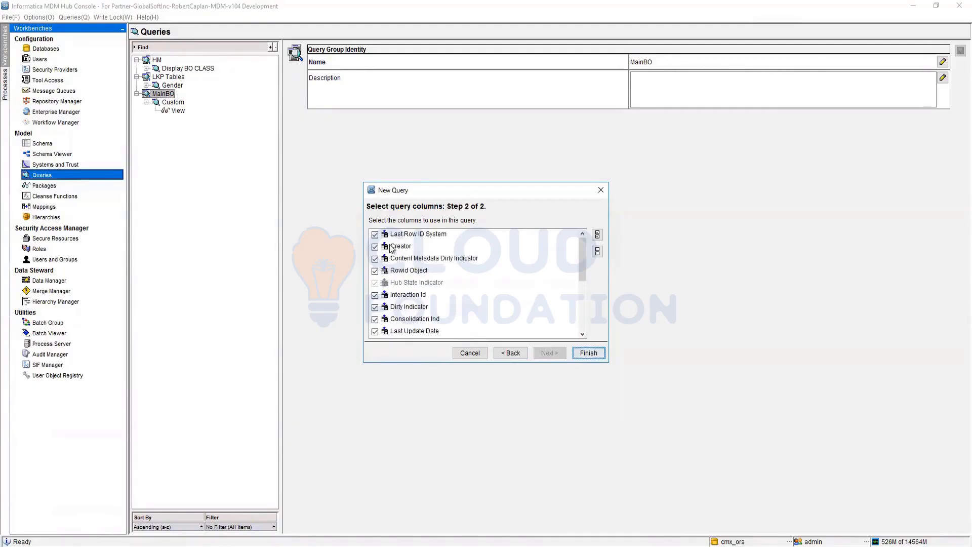
scroll(398, 291, down, 5)
scroll(408, 303, up, 5)
click(595, 354)
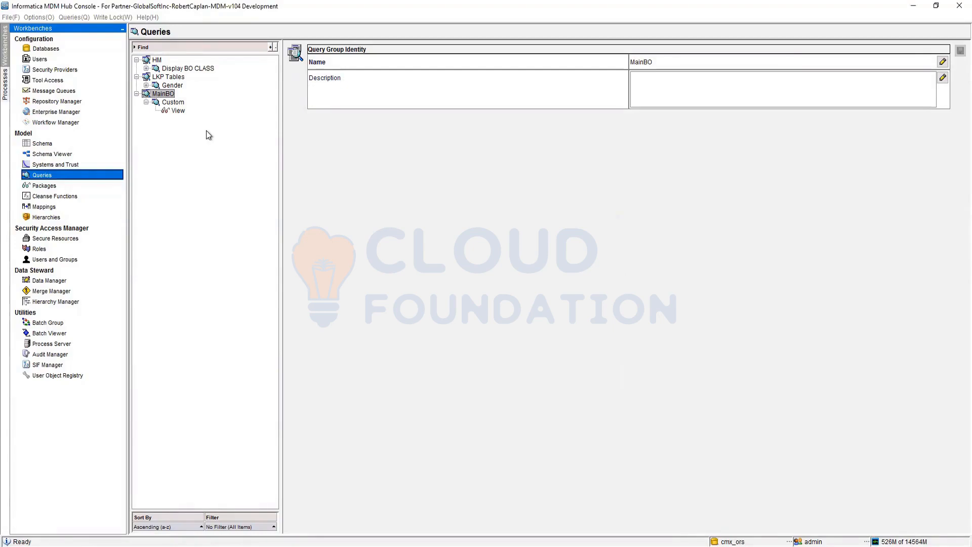
Review the Custom query's SQL, open the Display Party query and enlarge its table diagram to show all BO Party columns
click(173, 102)
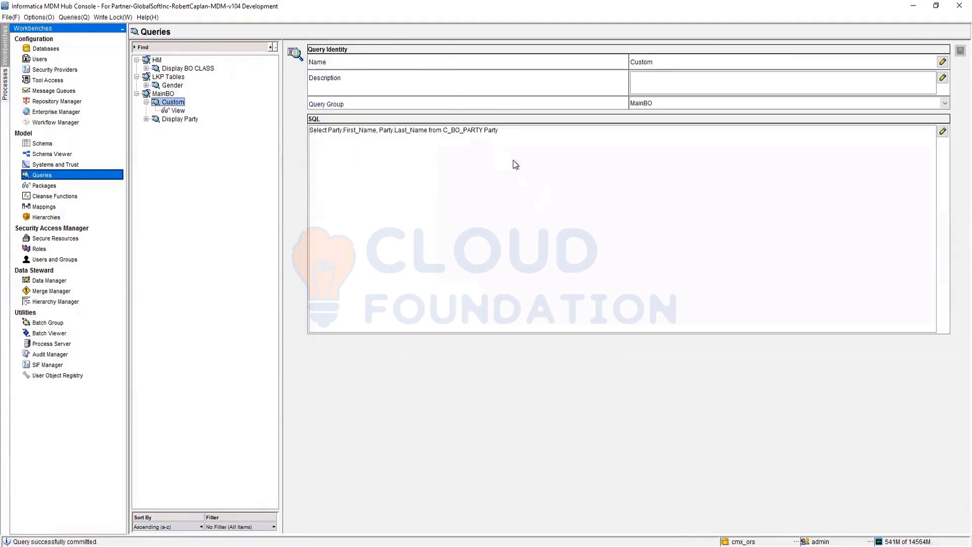
click(180, 119)
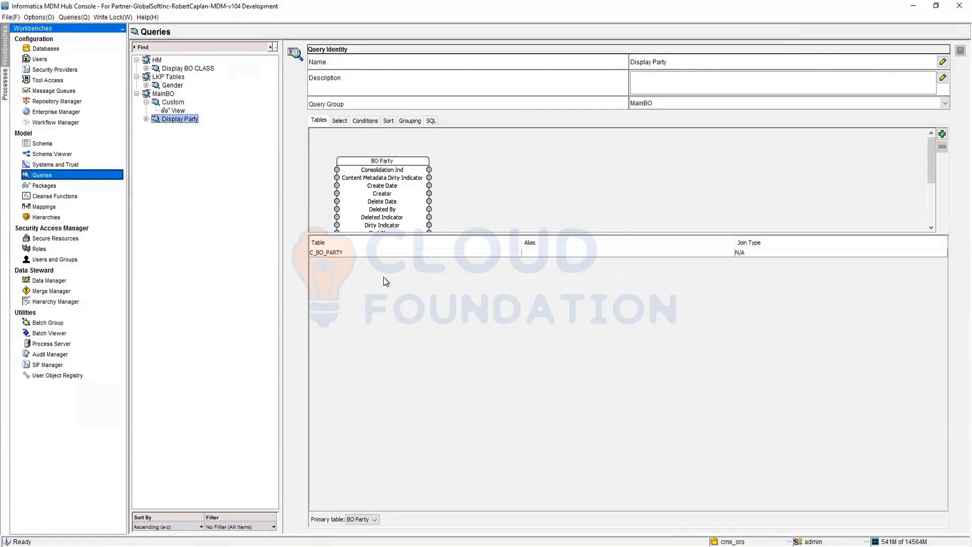
drag(596, 234, 599, 330)
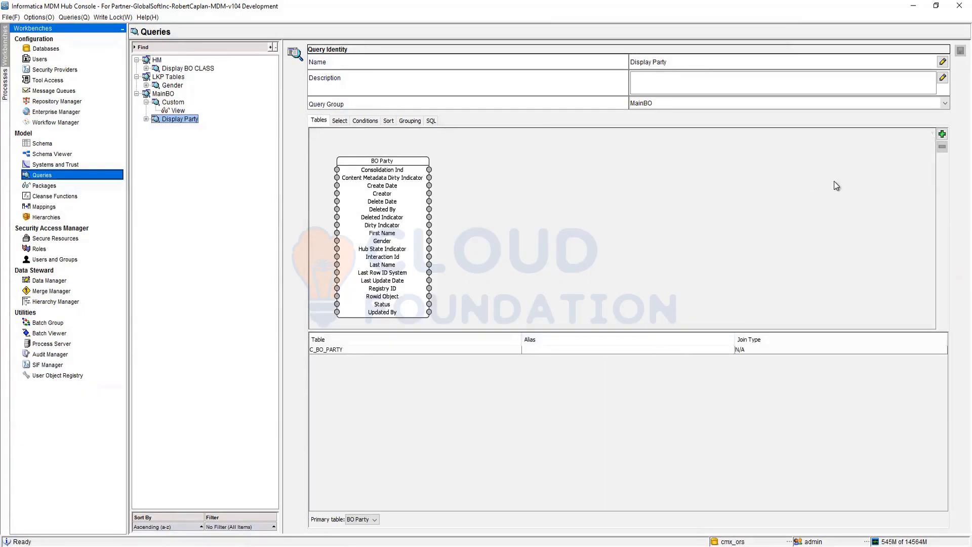
Add the BO Address table to the Display Party query, including the foreign key from BO Party Rowid Object to PartyID
click(942, 134)
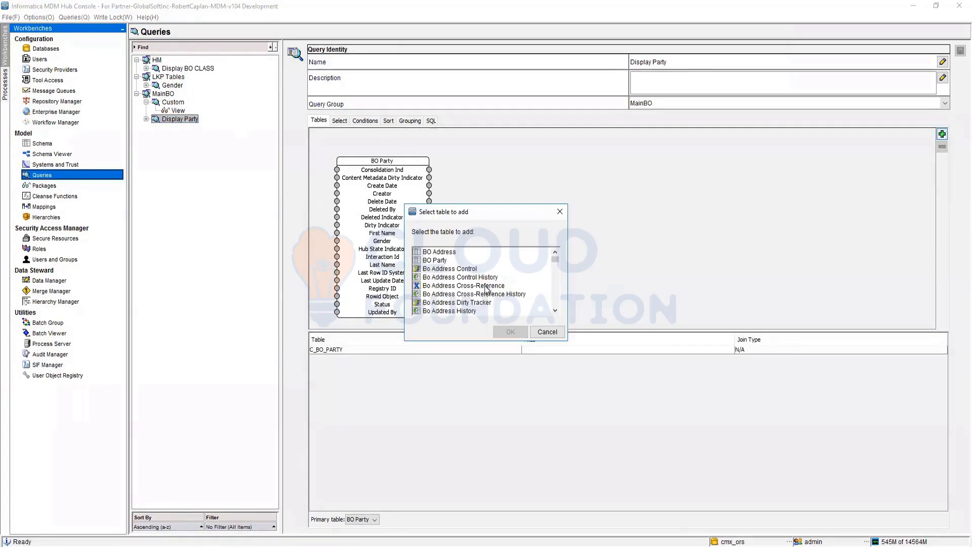
click(438, 252)
click(510, 331)
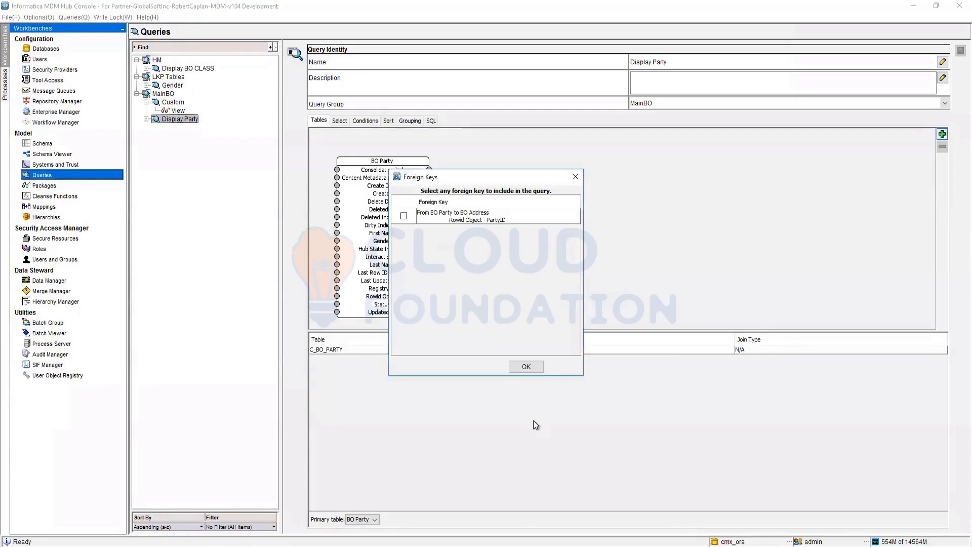
click(404, 216)
click(526, 367)
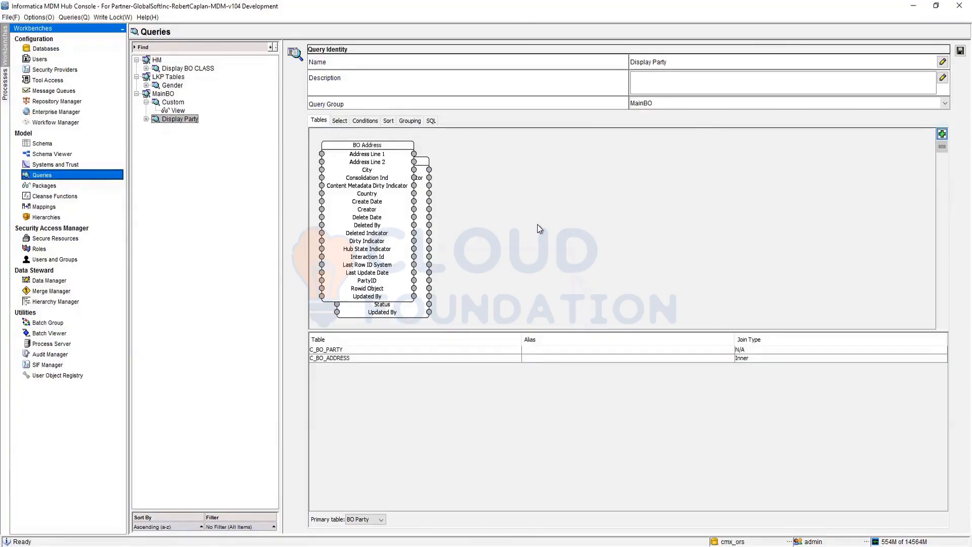
Move the BO Address table beside BO Party in the query diagram so that both tables and their join line are visible
drag(370, 146, 618, 161)
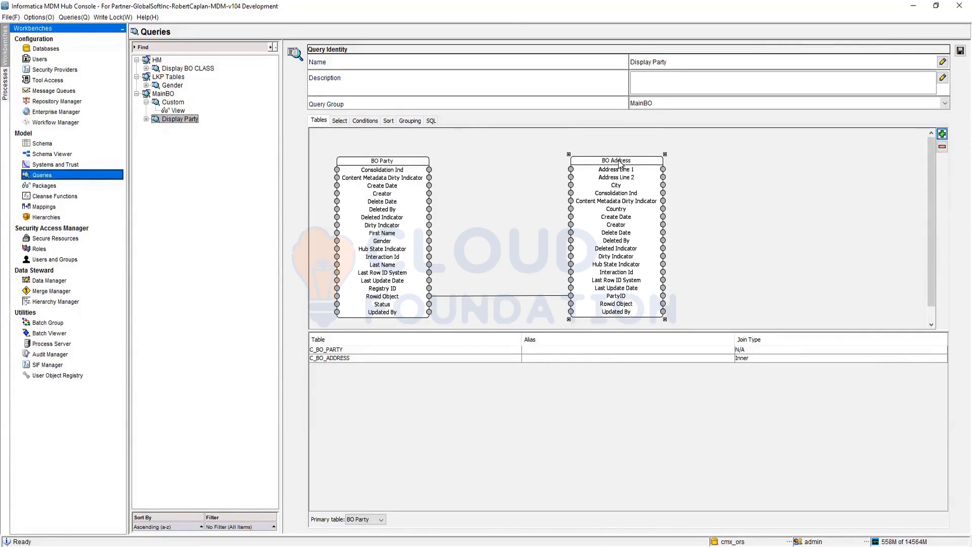
click(737, 265)
Add the BO Address columns PartyID, Address Line 1, Address Line 2, Country and City to the query's selected columns
click(340, 120)
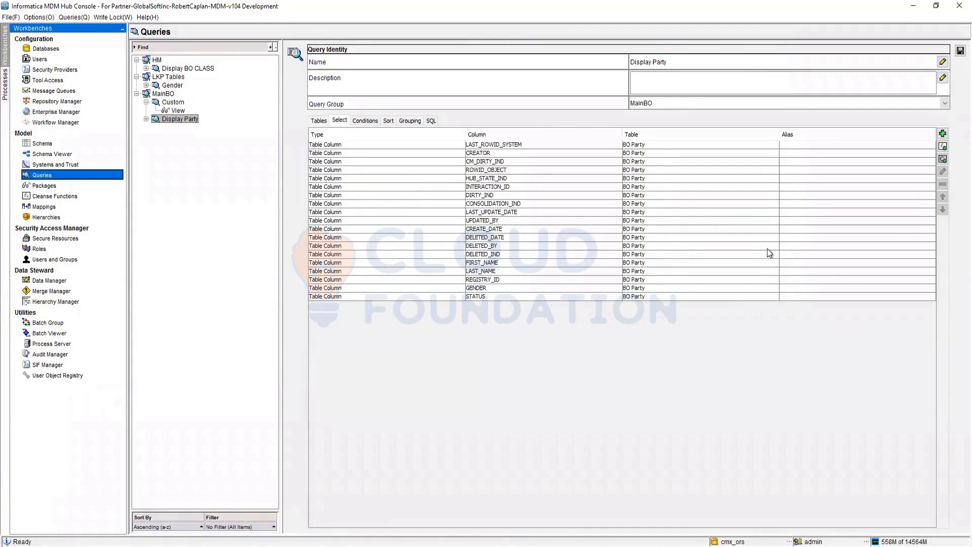
click(943, 134)
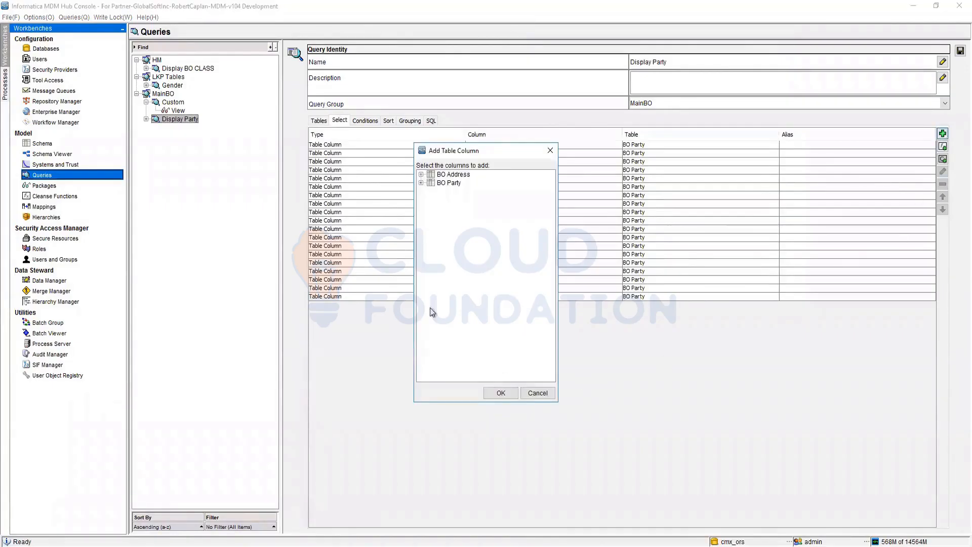
double_click(428, 175)
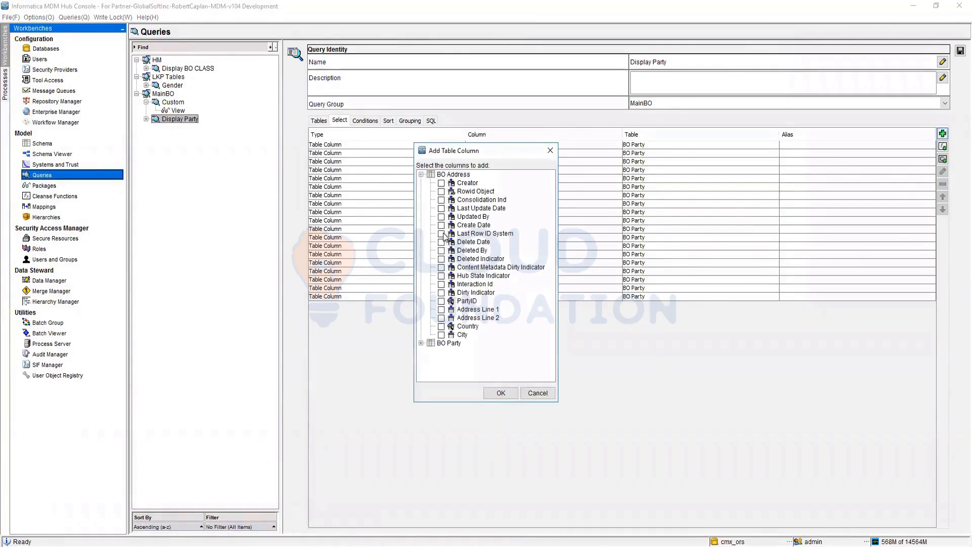
click(441, 300)
click(441, 310)
click(441, 317)
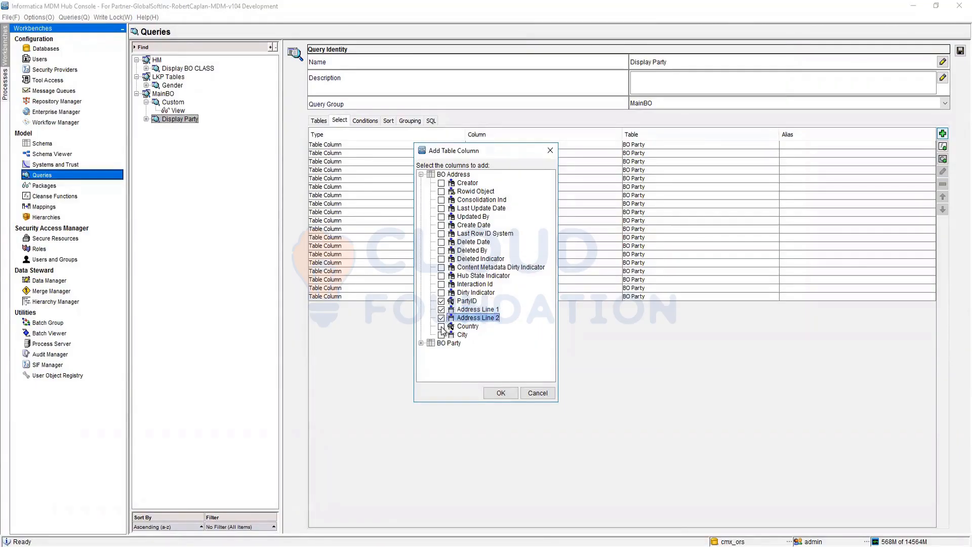
click(441, 326)
click(441, 335)
click(500, 394)
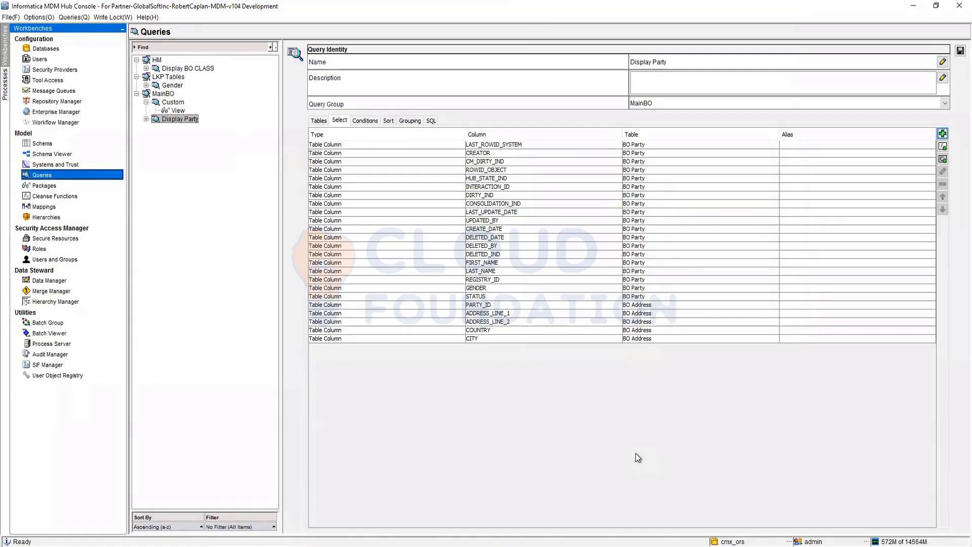
Review the Display Party query's conditions, sort and grouping settings and its generated SQL
click(365, 121)
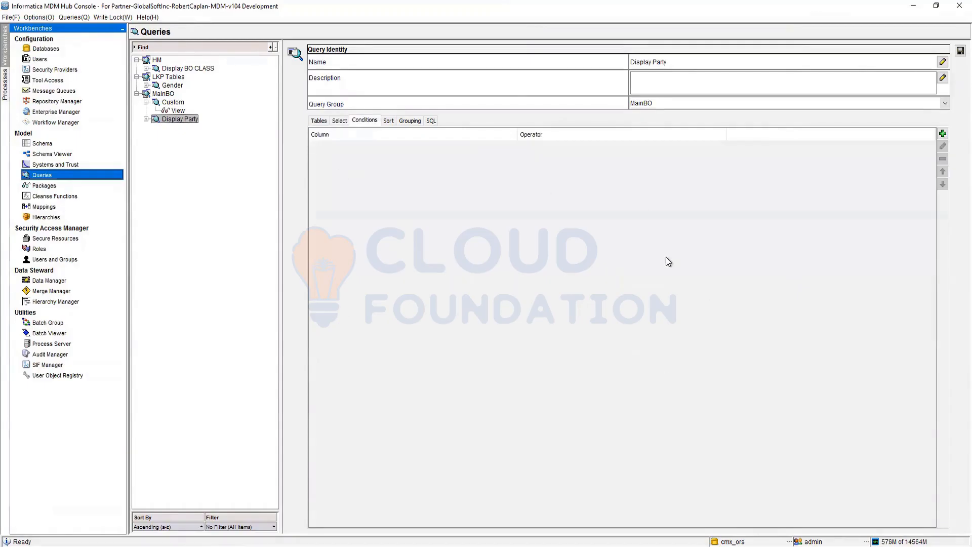
click(388, 121)
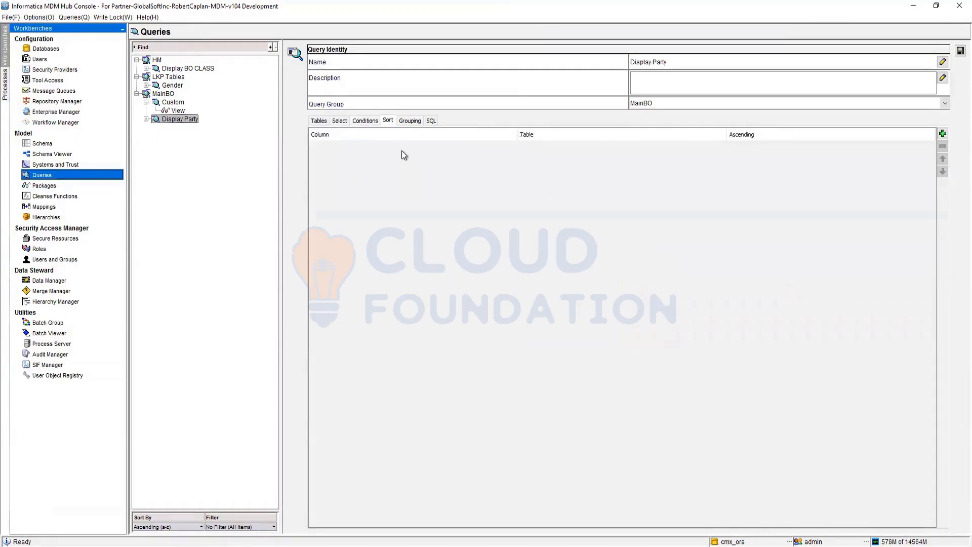
click(411, 121)
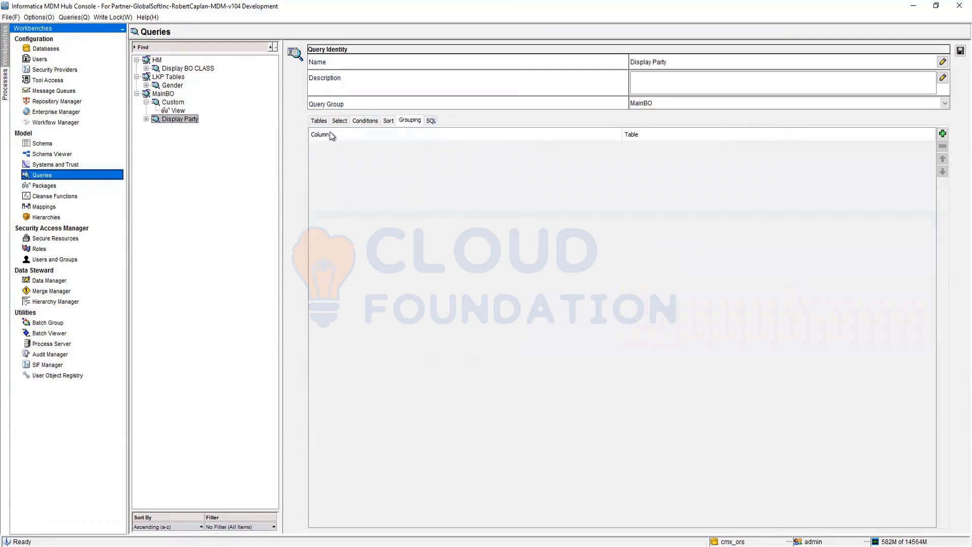
click(431, 121)
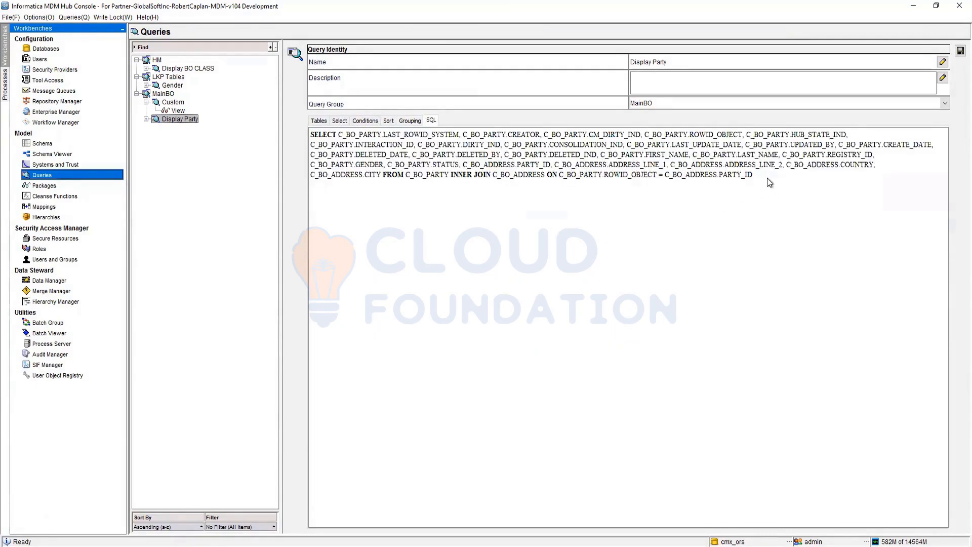
drag(648, 179, 332, 123)
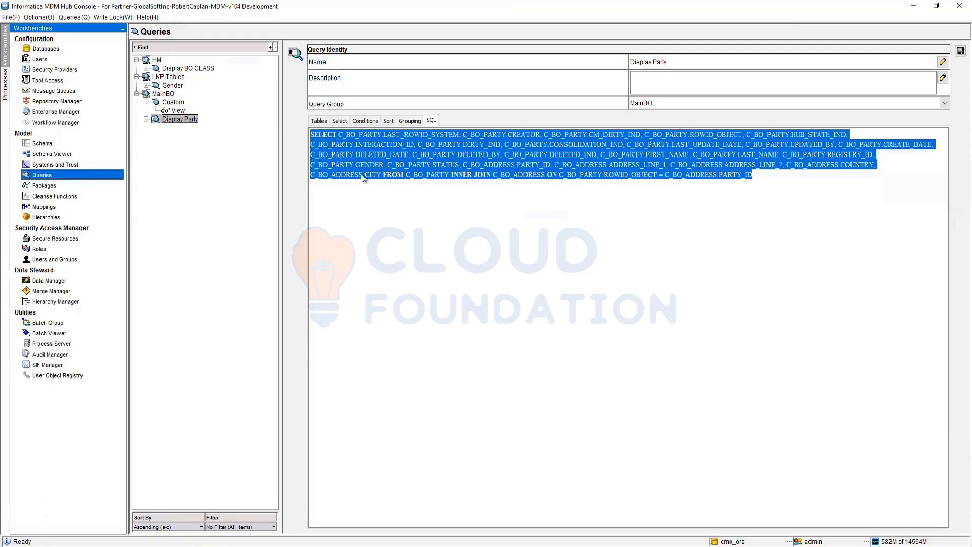
click(596, 334)
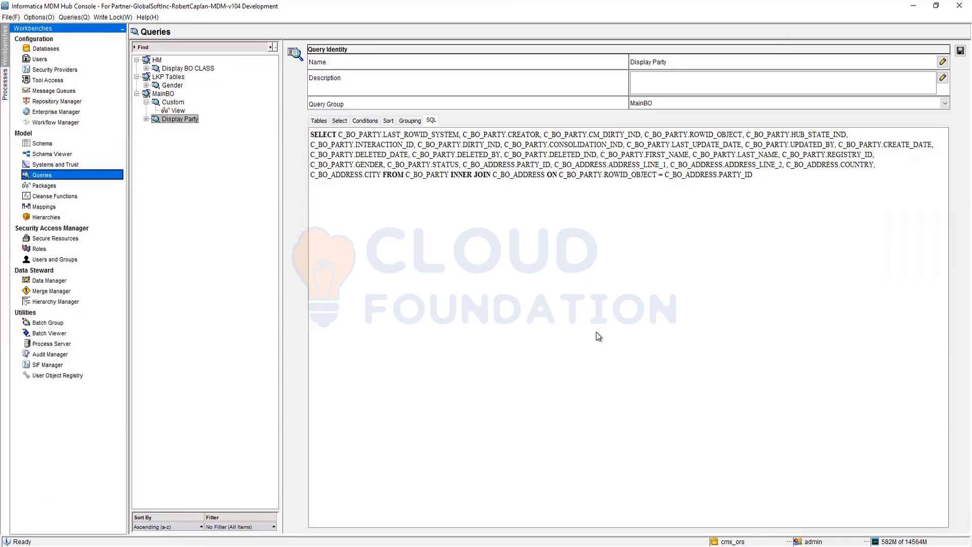
click(361, 122)
click(339, 121)
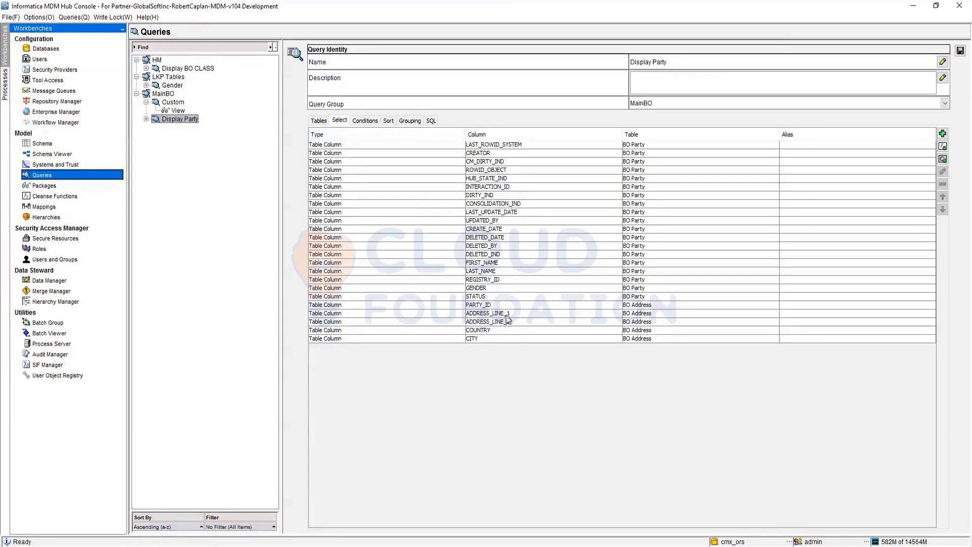
click(652, 308)
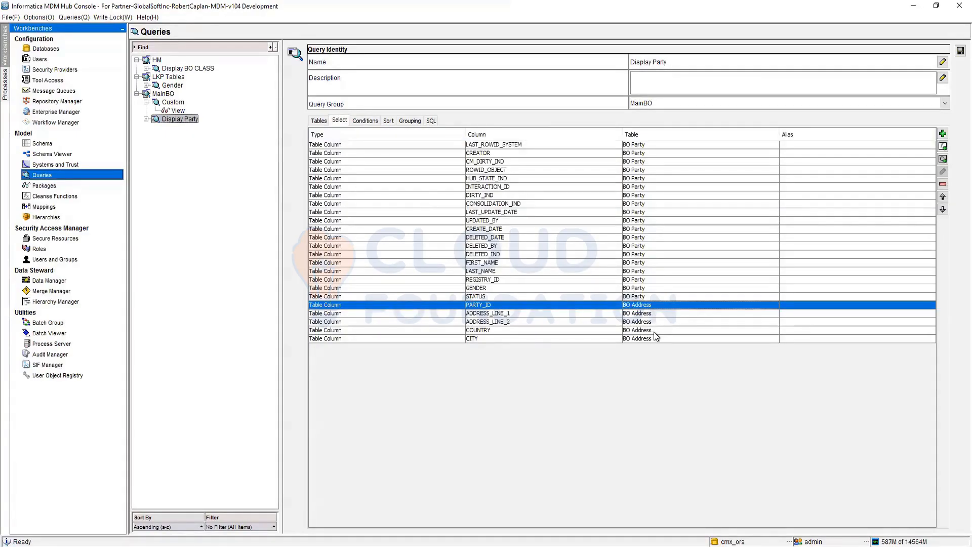
shift+click(659, 341)
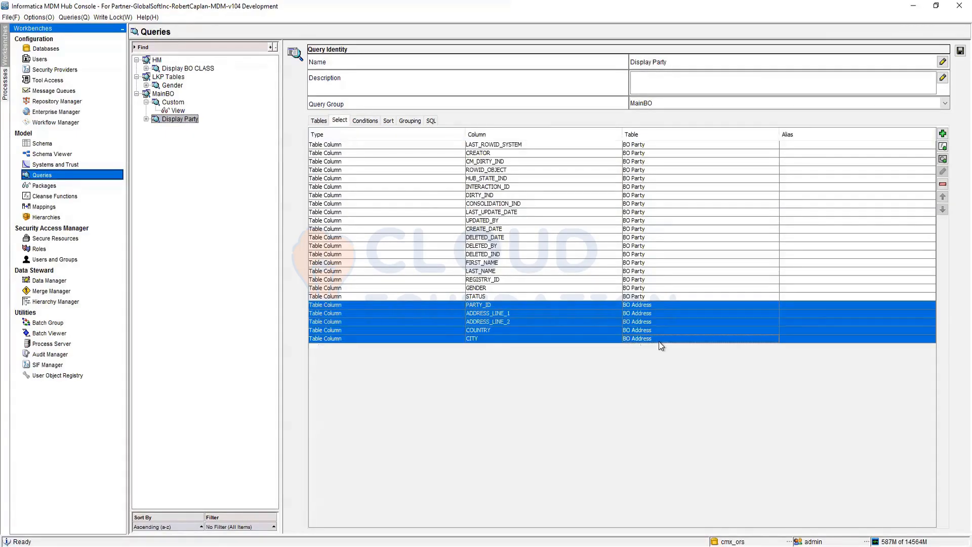
click(943, 184)
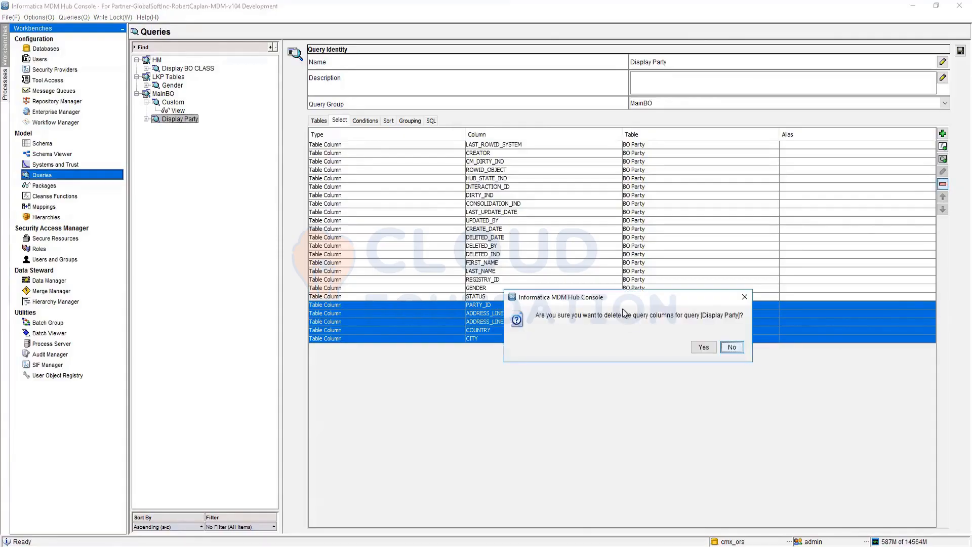
click(723, 348)
Inspect the available join types for the C_BO_ADDRESS table without choosing another one
click(318, 121)
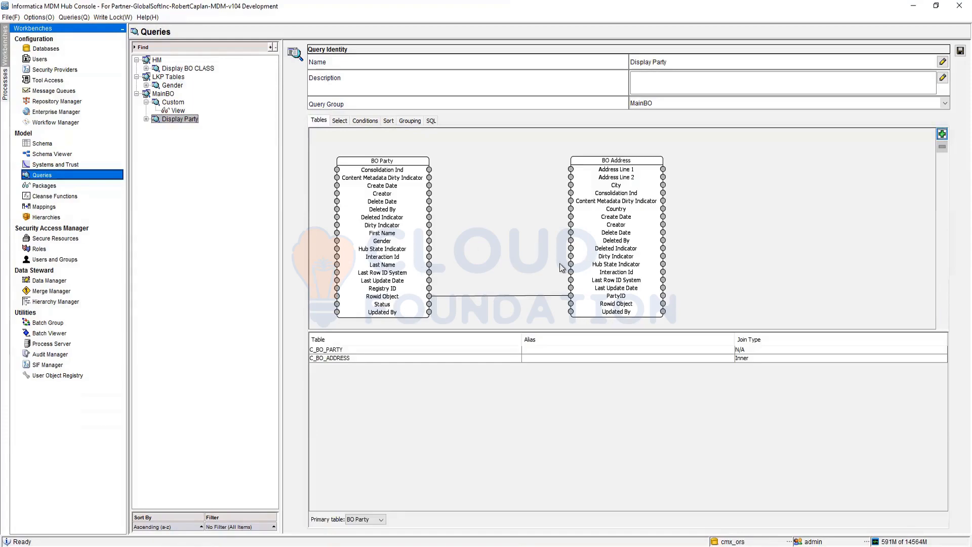
click(782, 360)
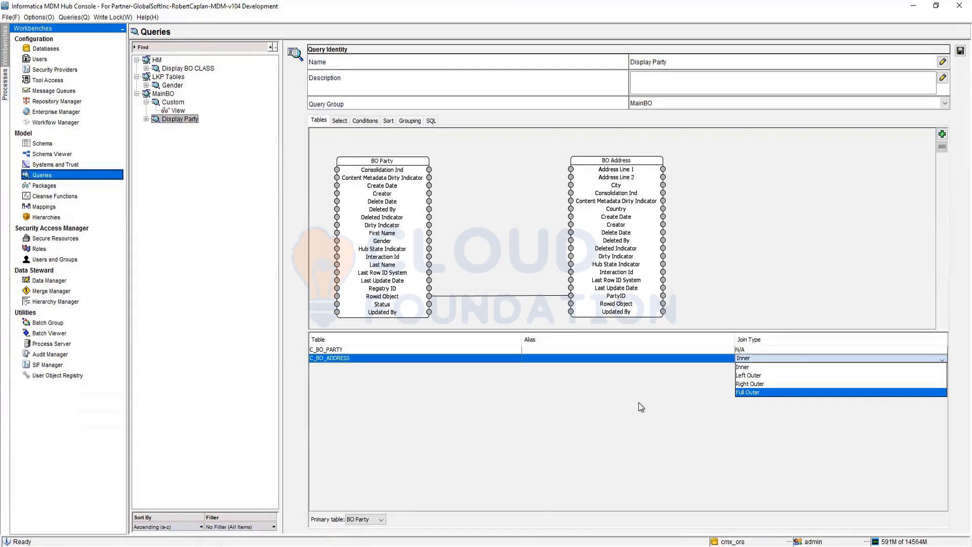
click(565, 394)
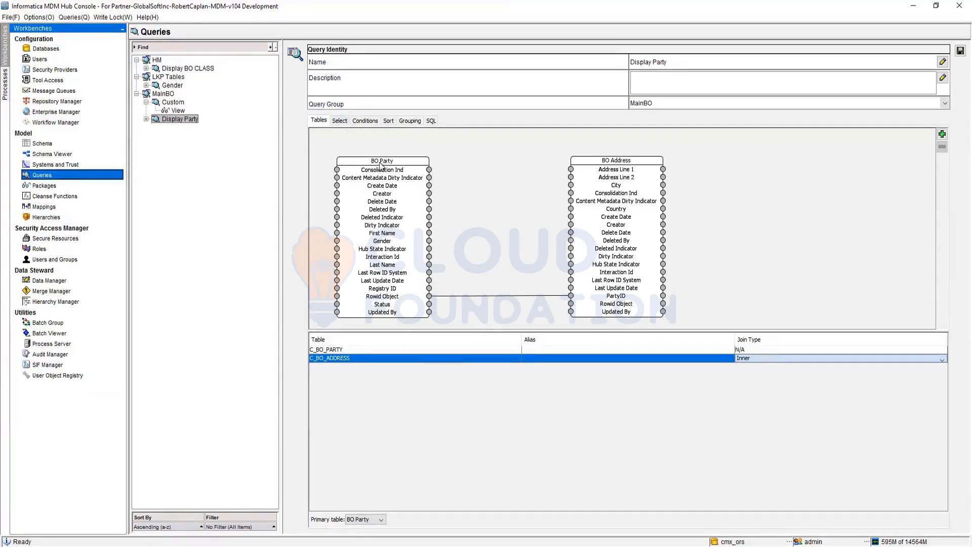
Delete the BO Address PARTY_ID column from the query's selected columns and confirm the deletion
click(346, 120)
click(625, 297)
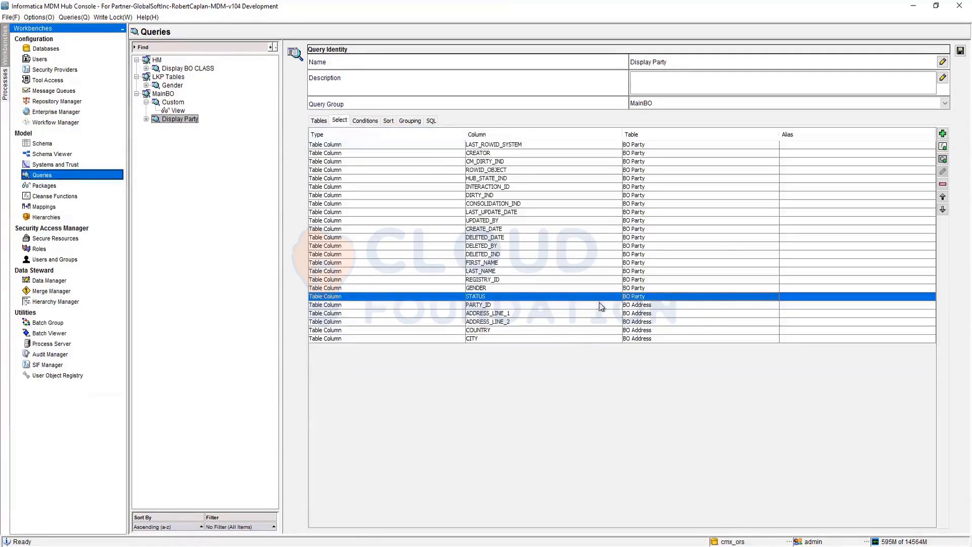
click(601, 304)
click(943, 183)
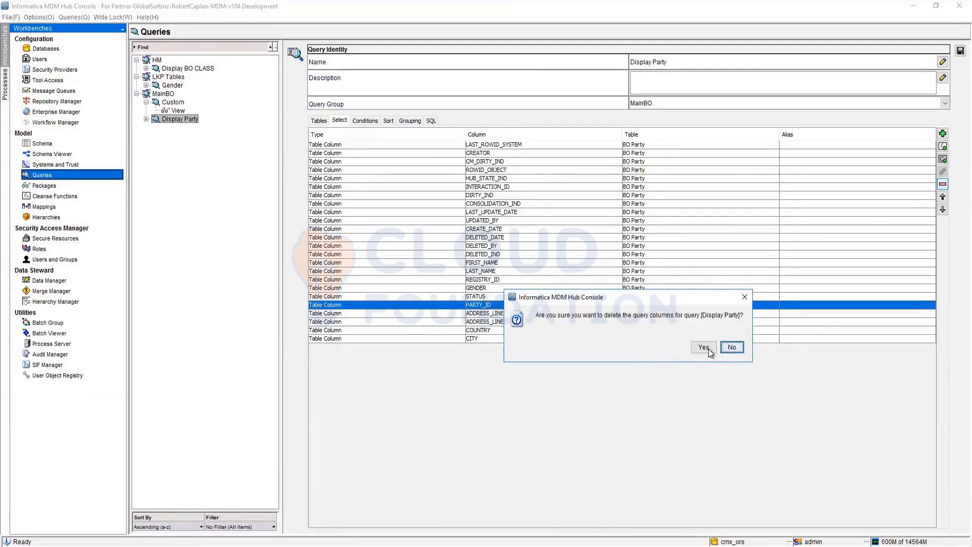
click(703, 347)
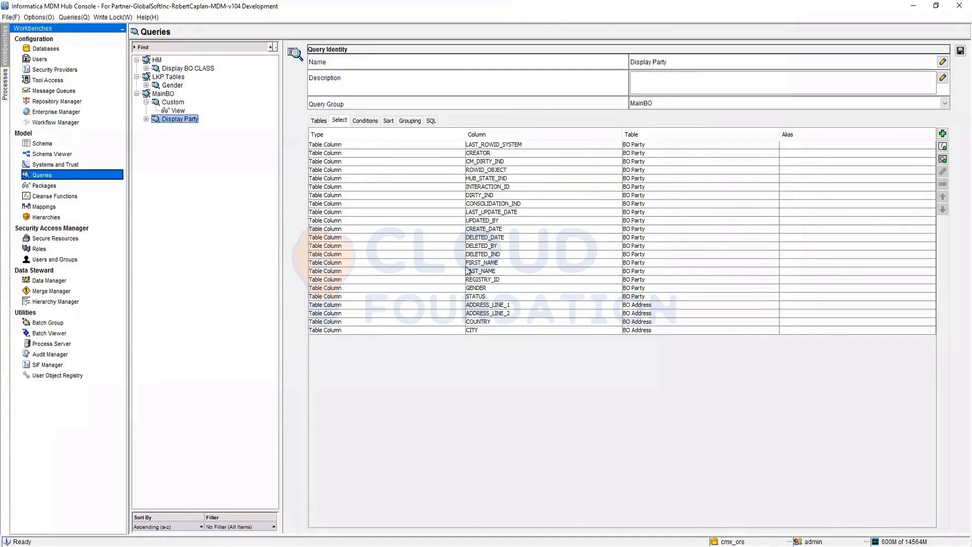
Delete the consecutive BO Party columns from INTERACTION_ID through DELETED_IND from the query's selected columns
click(487, 255)
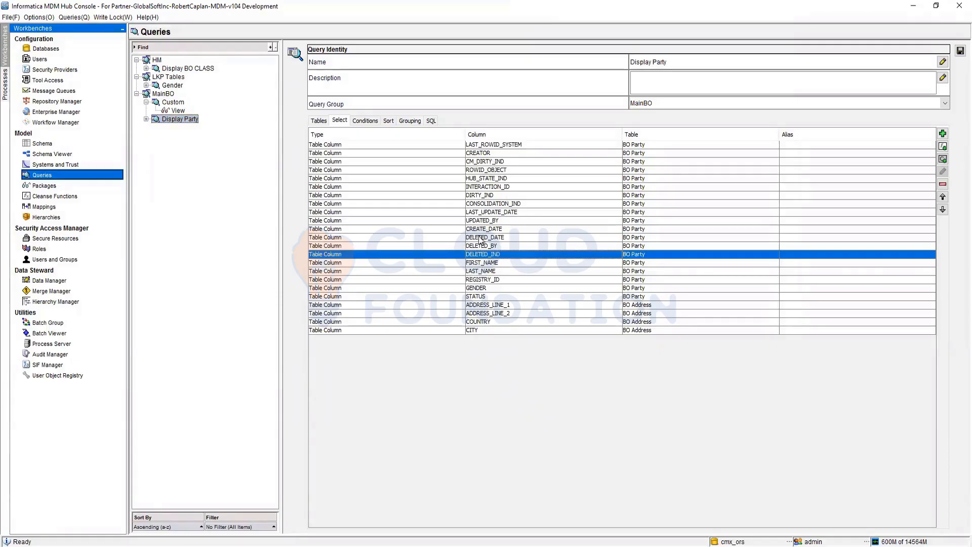
shift+click(489, 180)
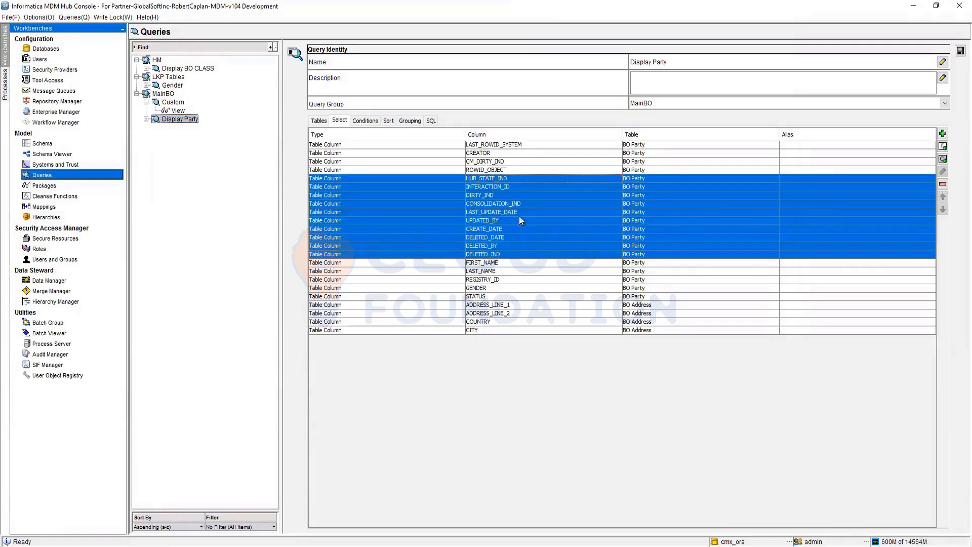
shift+click(489, 188)
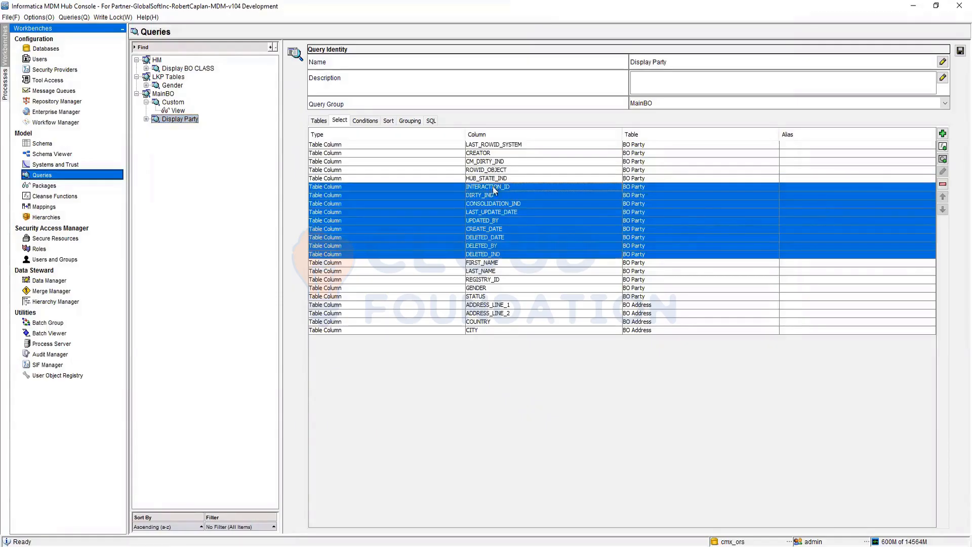
click(943, 184)
click(704, 347)
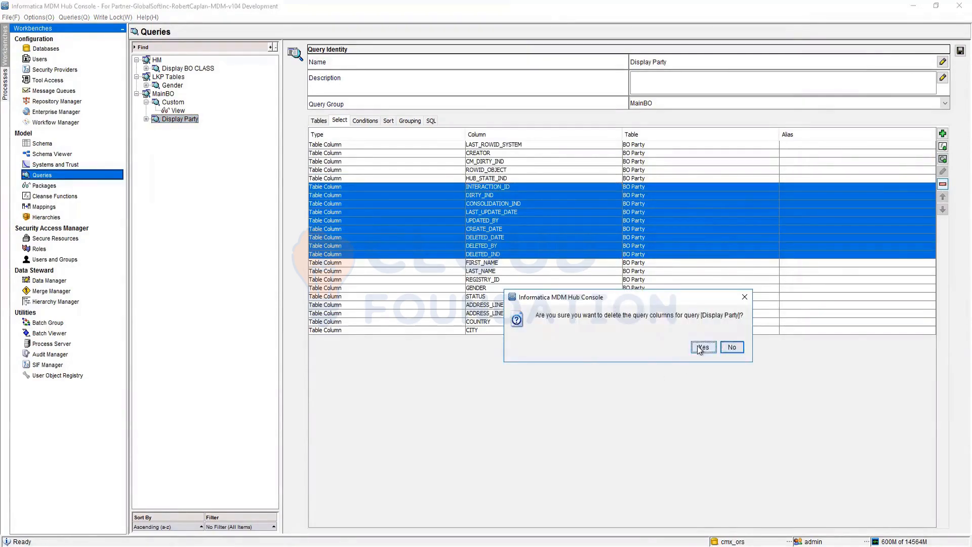
Delete the CREATOR and CM_DIRTY_IND columns from the query, keeping LAST_ROWID_SYSTEM
click(488, 162)
shift+click(485, 145)
ctrl+click(494, 147)
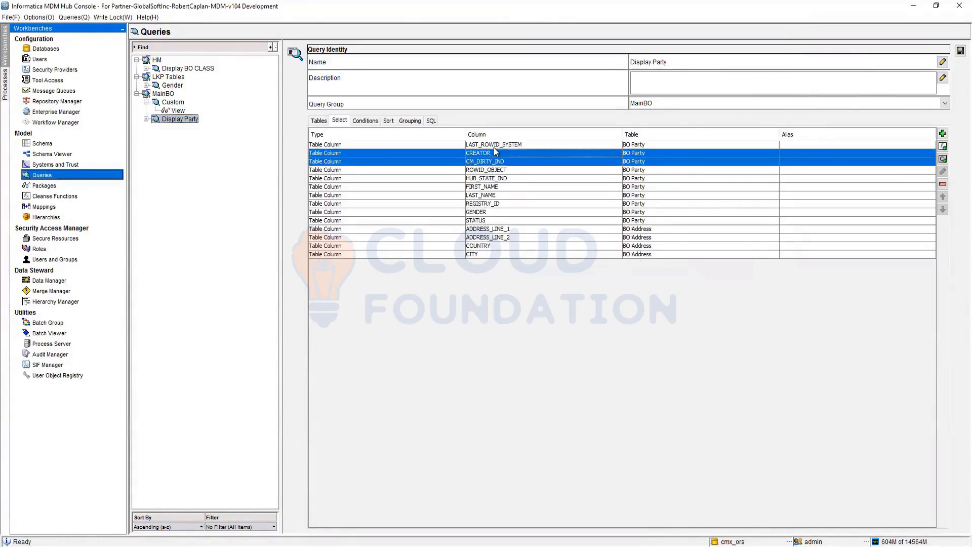
click(943, 186)
click(710, 347)
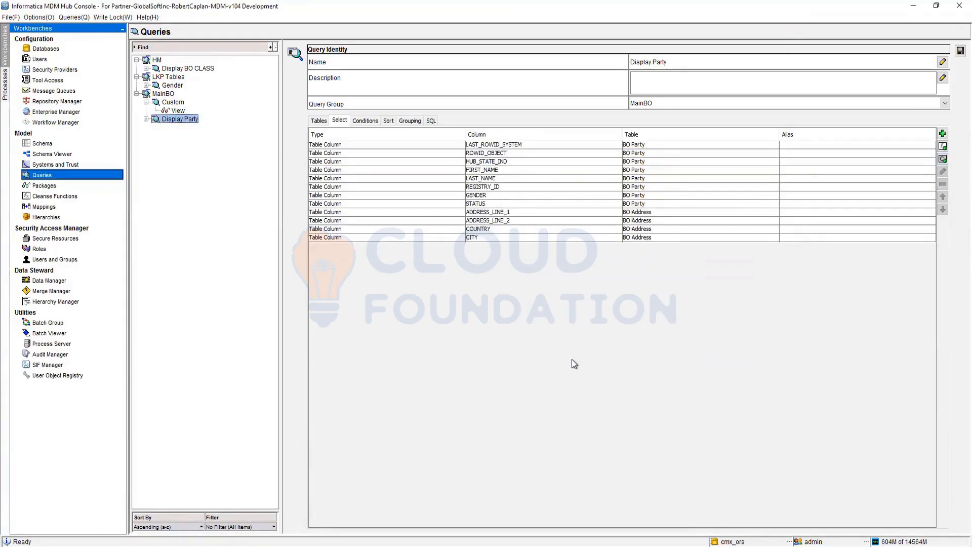
Move LAST_ROWID_SYSTEM one position down in the selected columns, placing it below ROWID_OBJECT
click(489, 145)
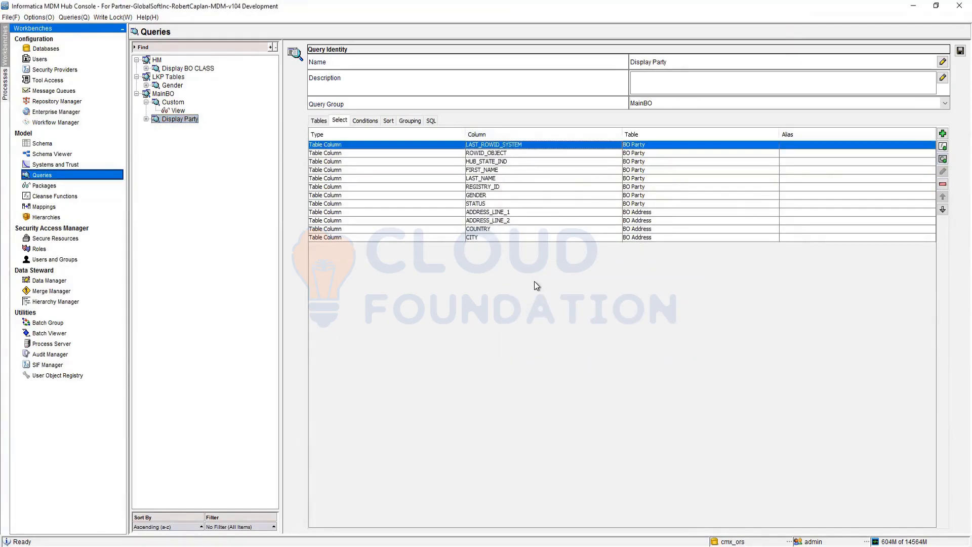
click(942, 210)
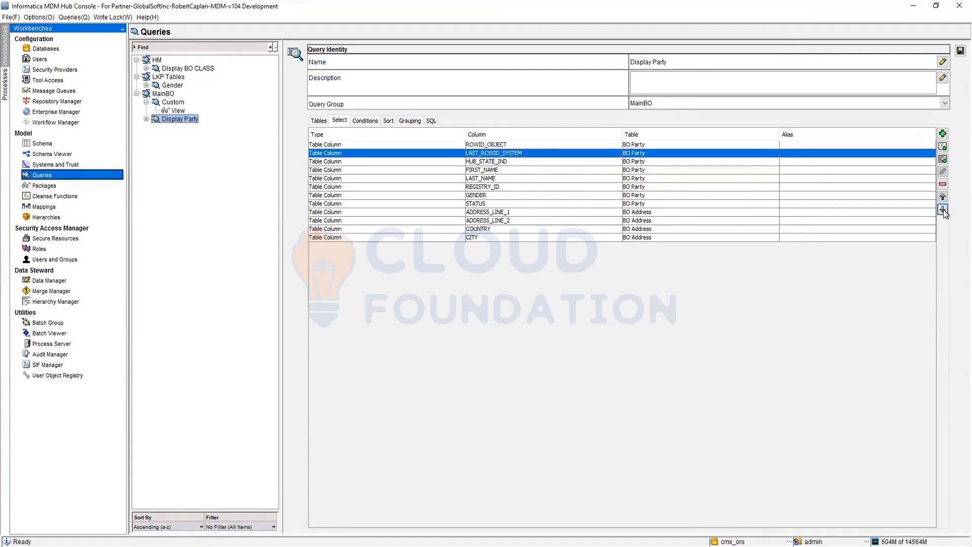
click(498, 161)
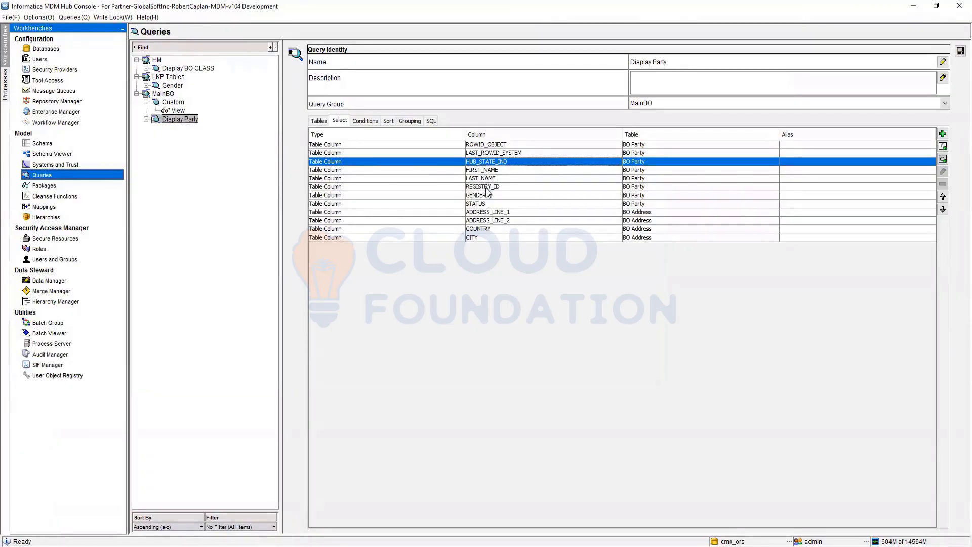
click(479, 213)
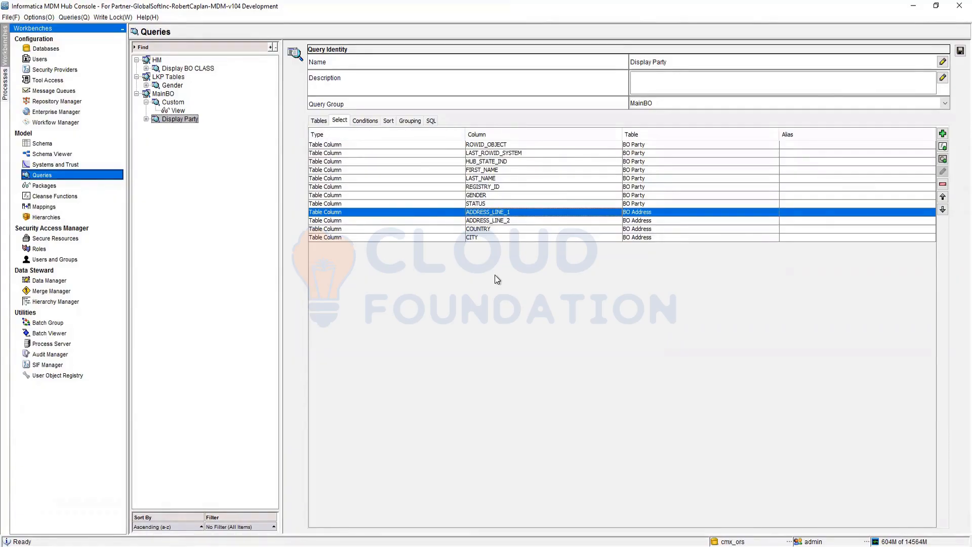
Review the generated SQL of the Display Party query and return to its table diagram
click(431, 120)
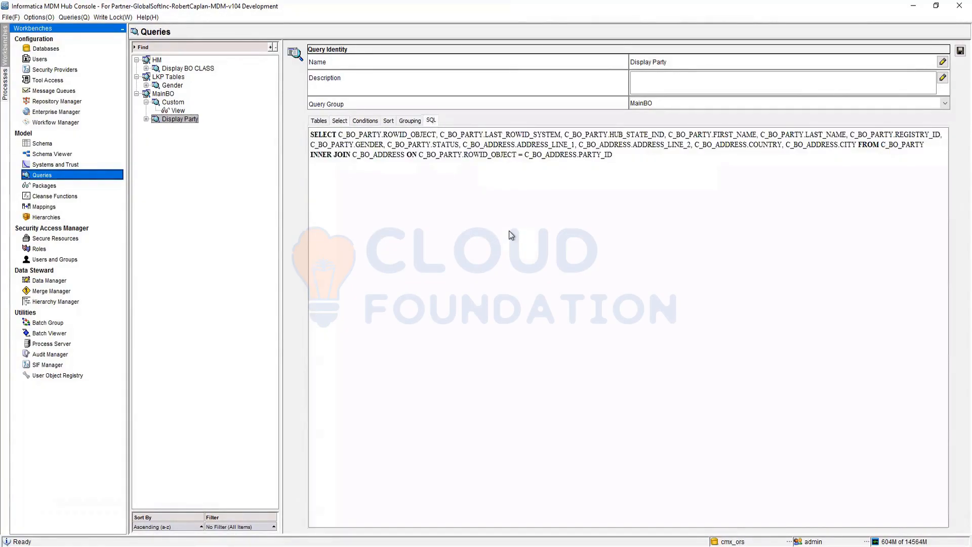
drag(622, 152, 303, 130)
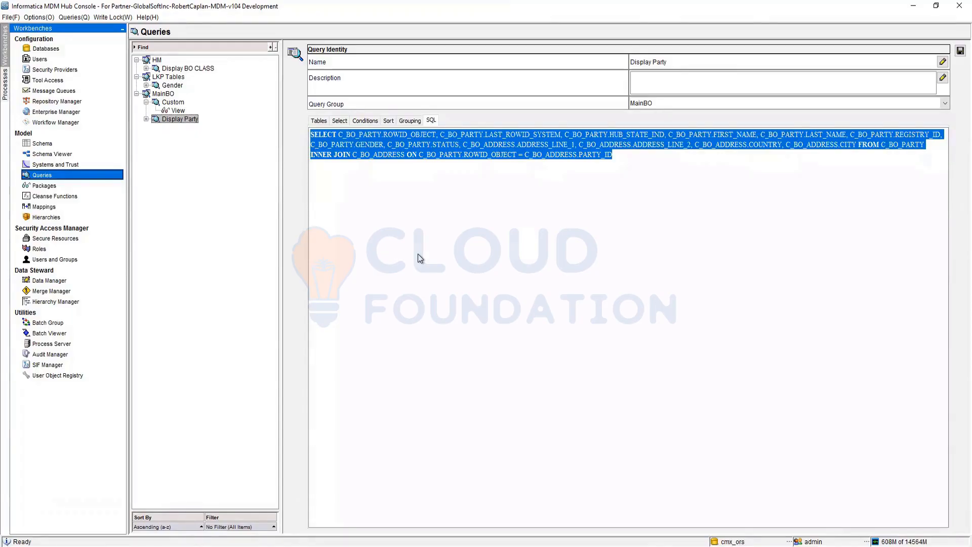
click(320, 122)
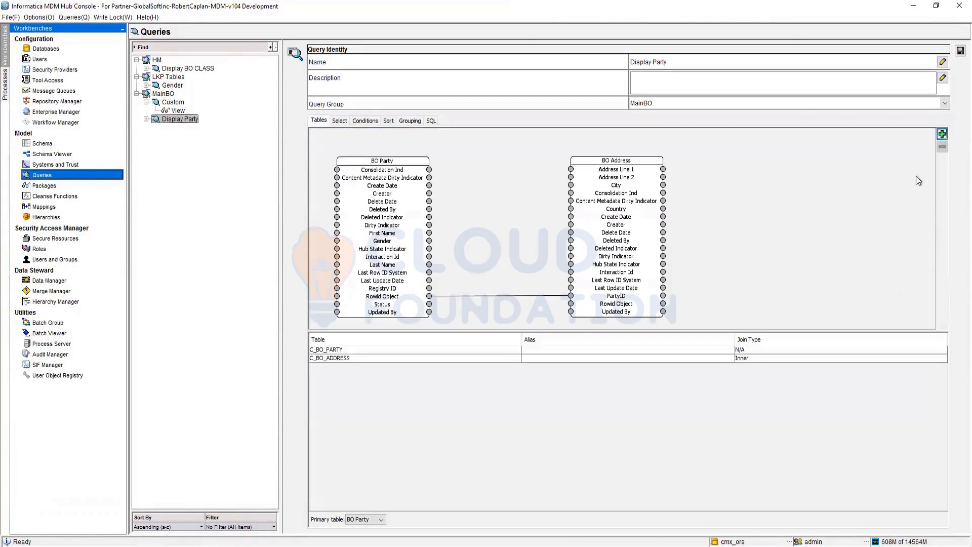
Rename the Display Party query to "Display Party Whole Record" and save it
click(942, 135)
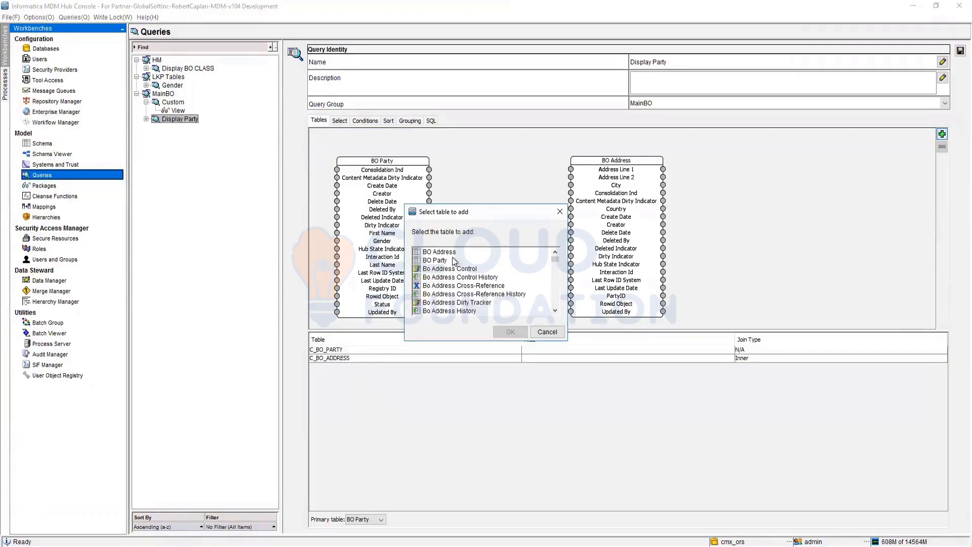
click(538, 332)
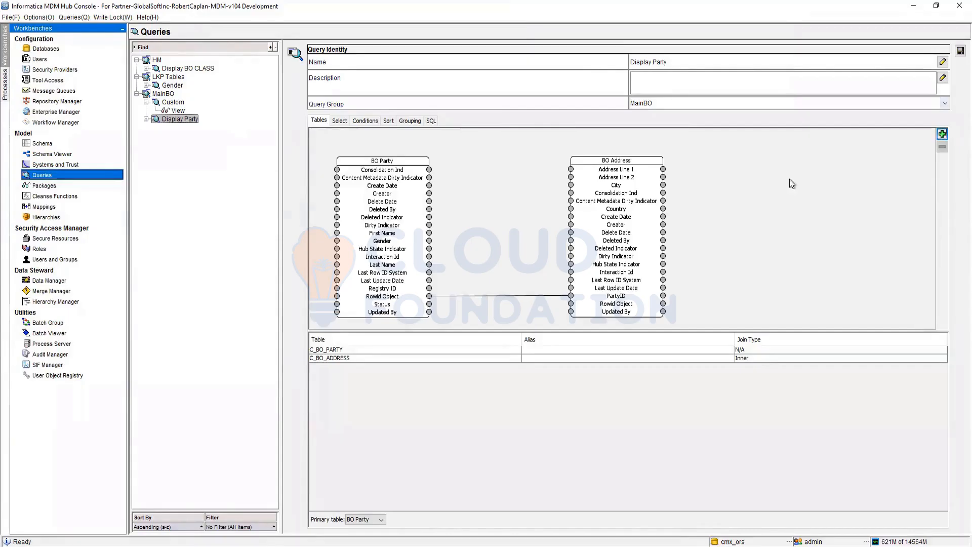
double_click(686, 64)
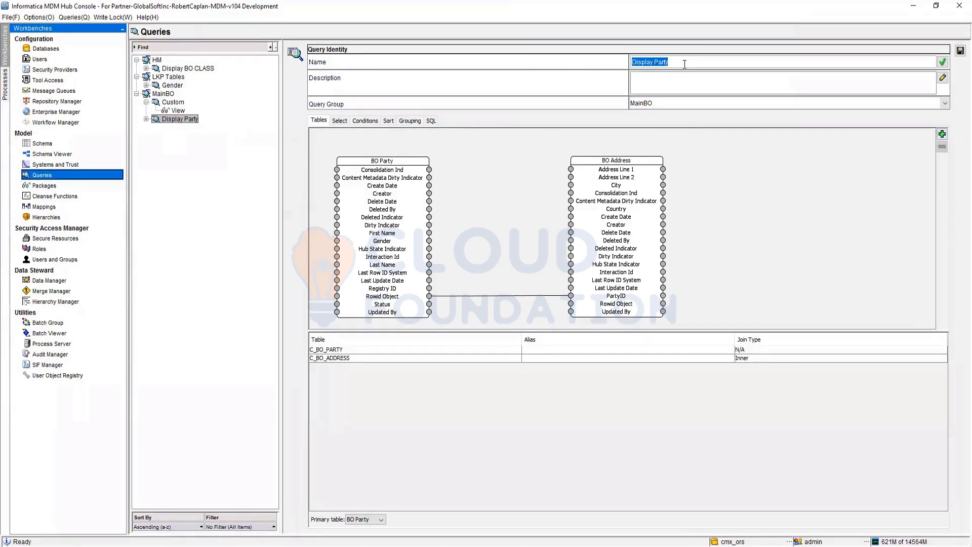
click(684, 64)
text(Records)
text(Whole)
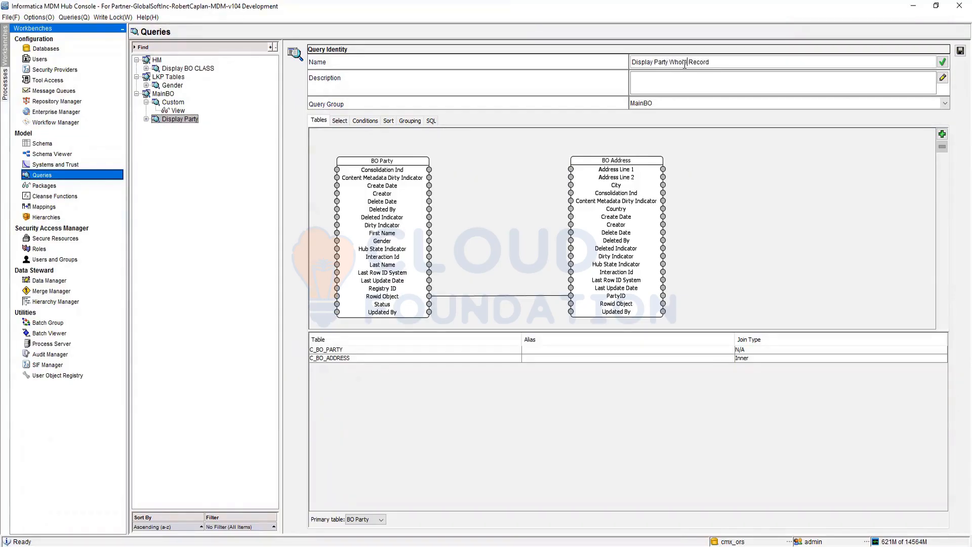
click(959, 51)
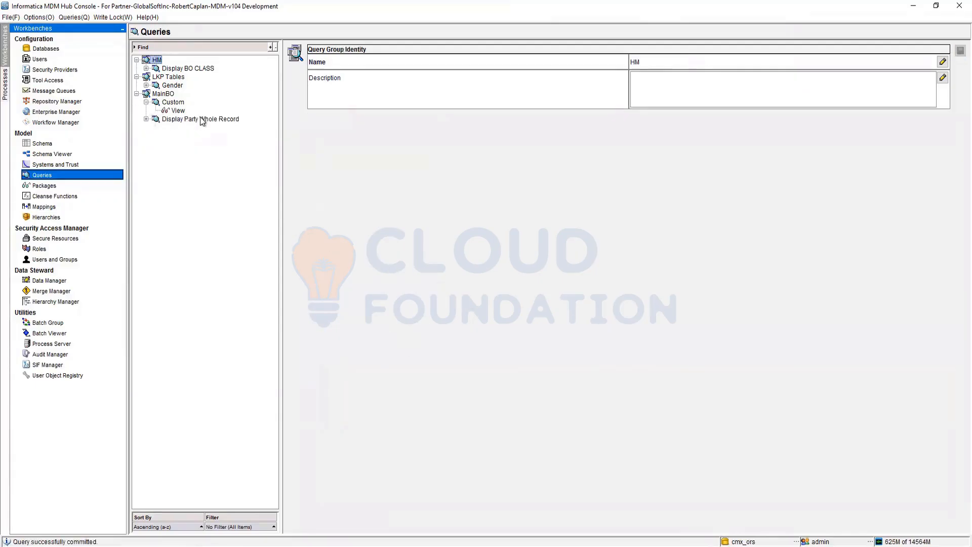
Move the BO Address table closer to BO Party in the diagram, check its available join types, and save the query changes
drag(442, 163, 545, 155)
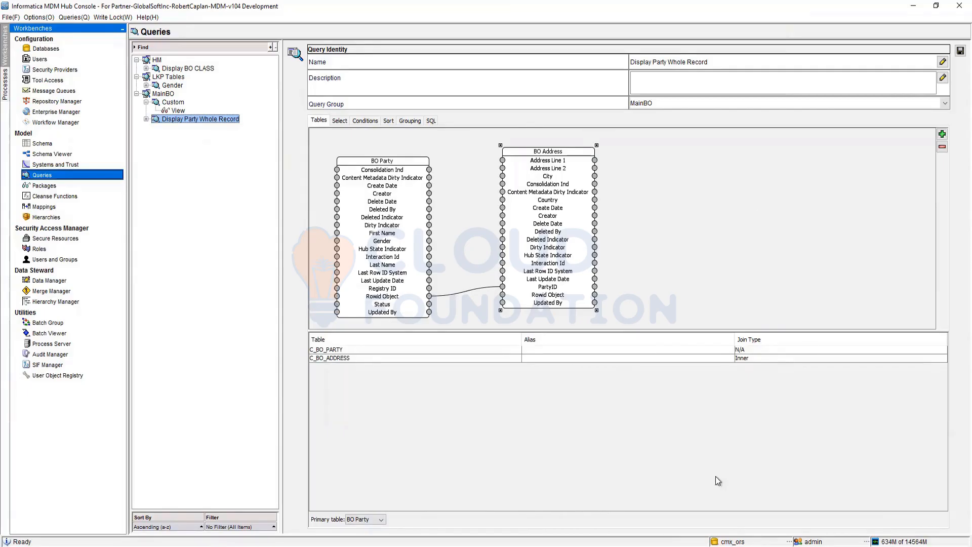
click(787, 360)
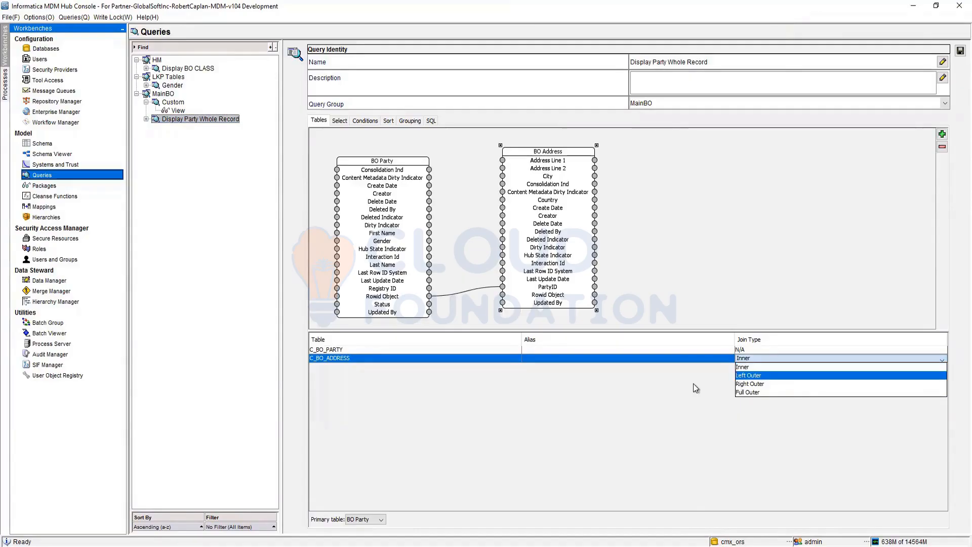
click(606, 398)
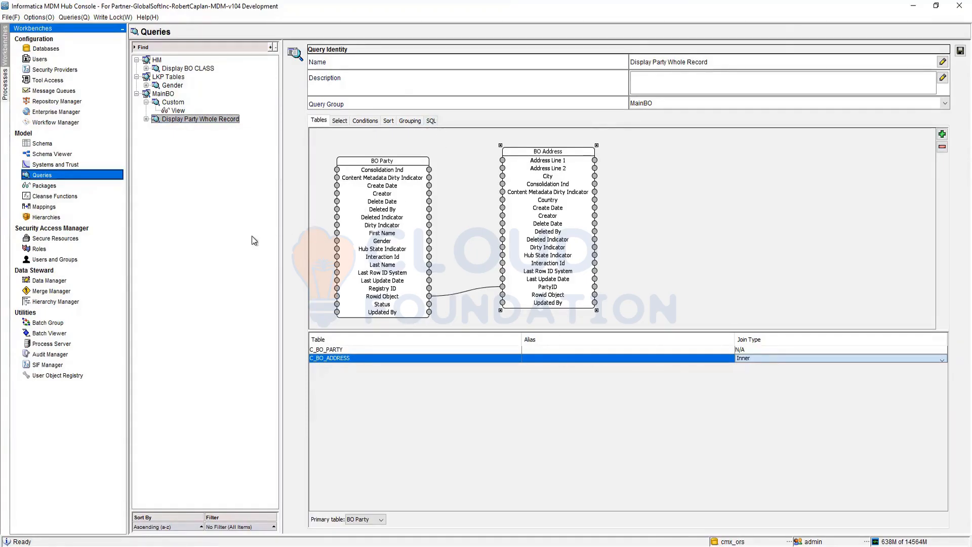
click(153, 138)
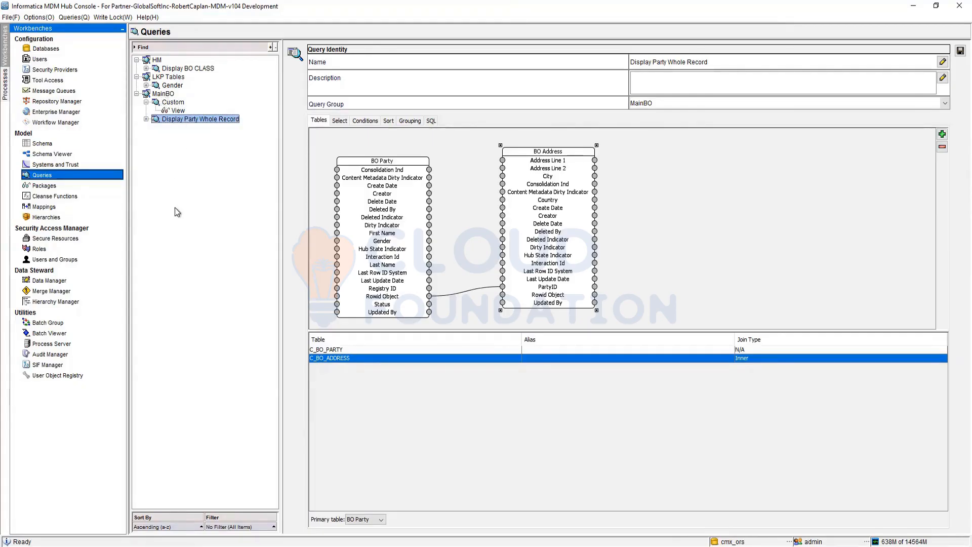
click(164, 94)
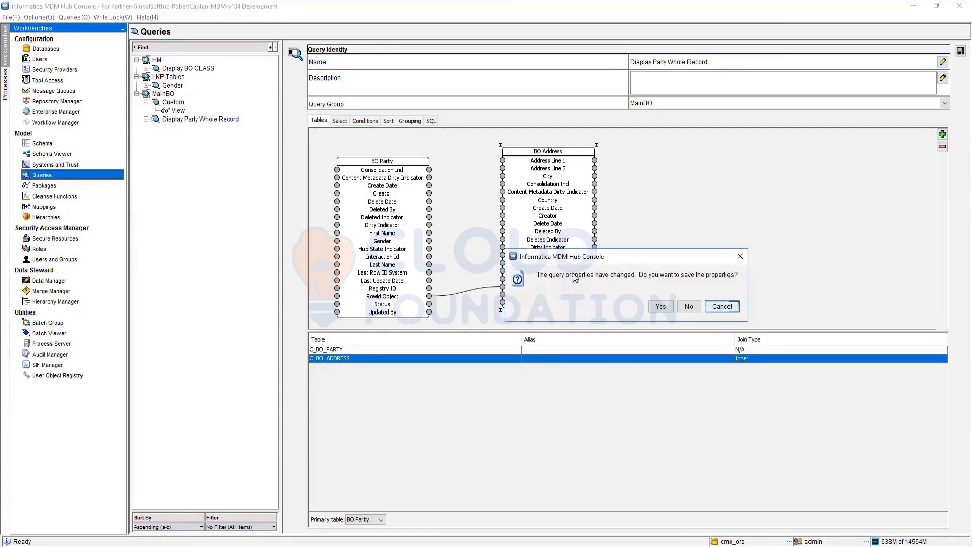
click(660, 306)
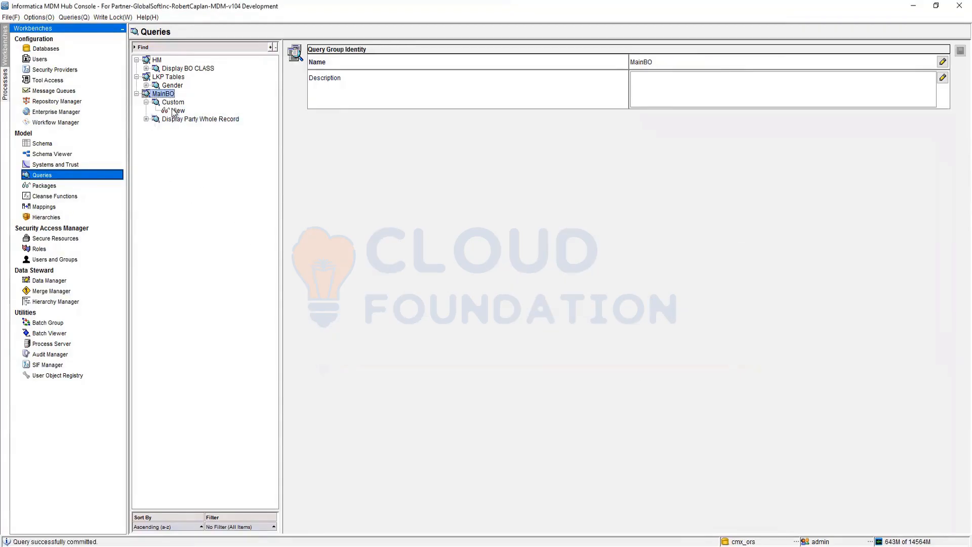
Create a query named BO PARTY in the MainBO group with BO Party as primary table, keeping all columns selected
right_click(163, 94)
click(218, 130)
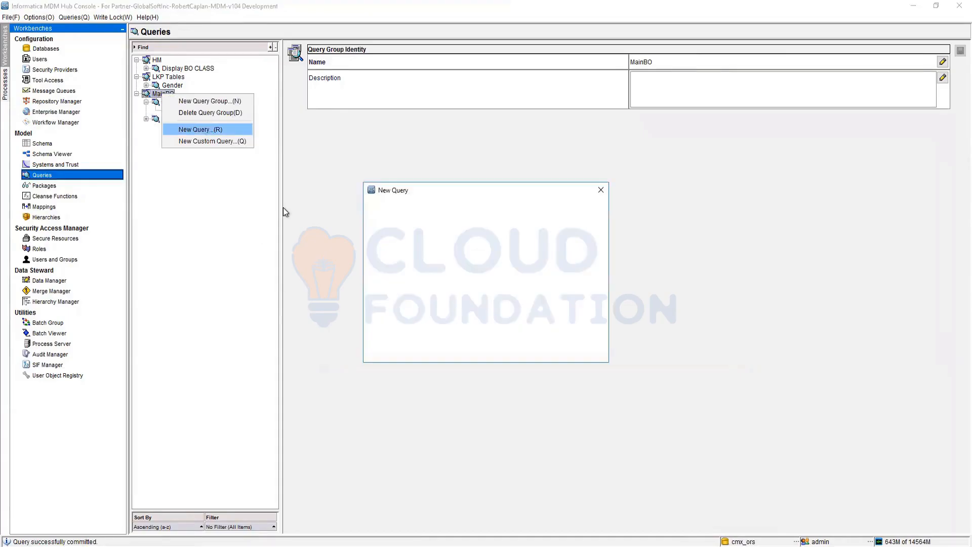
click(550, 353)
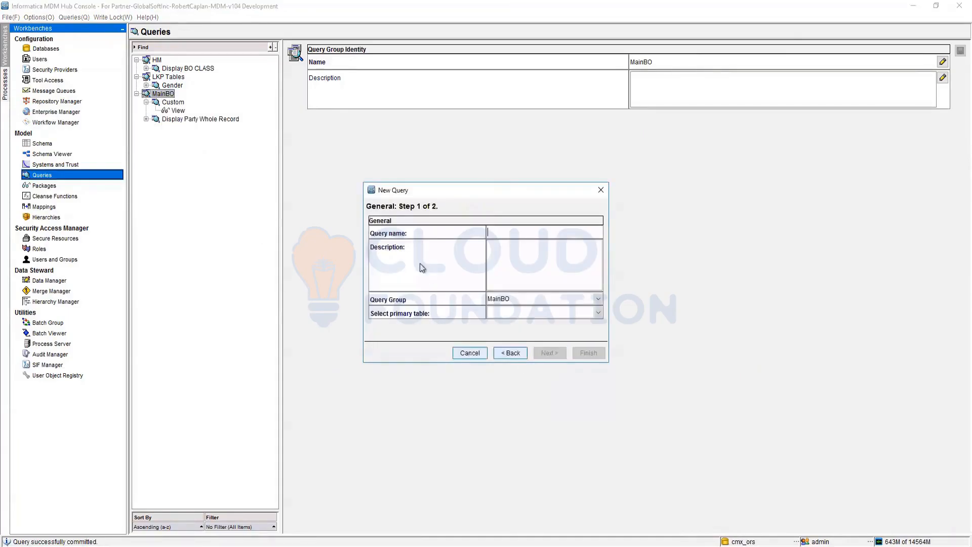
text(dis)
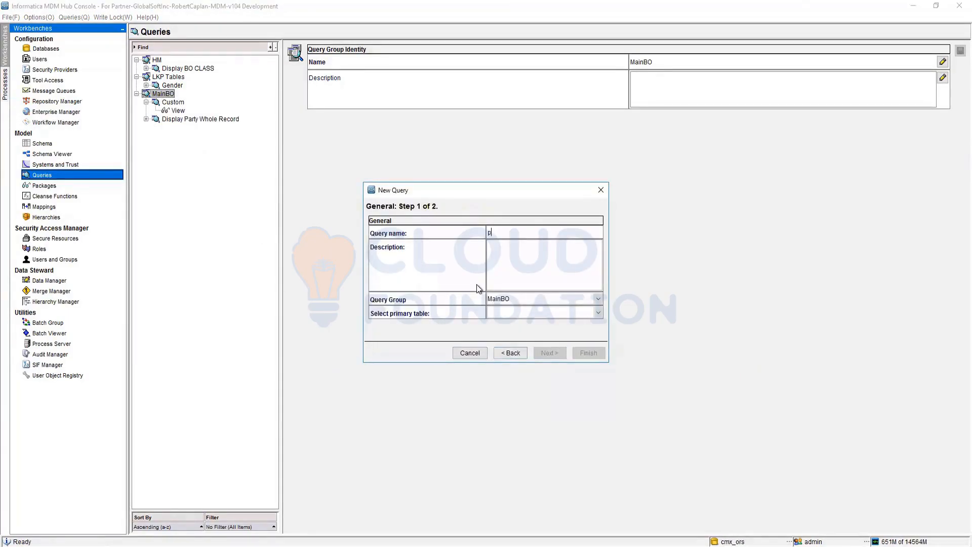
key(BackSpace)
key(BackSpace)
key(BackSpace)
text(BO PARTY)
click(524, 319)
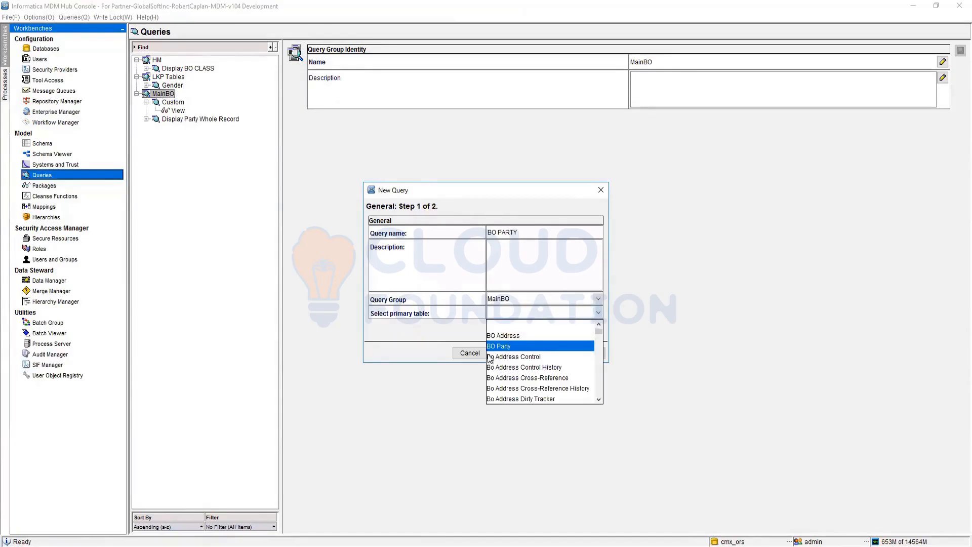
click(512, 343)
click(548, 355)
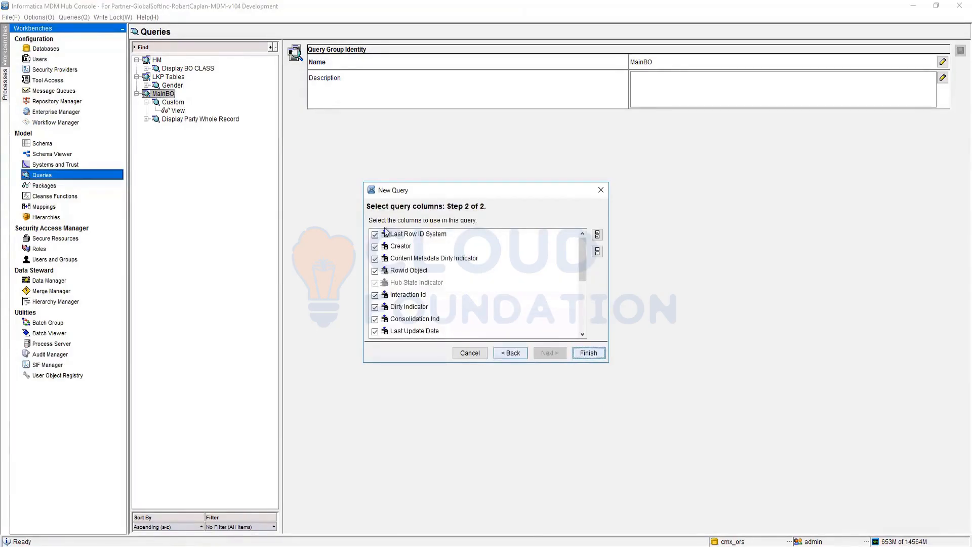
click(588, 354)
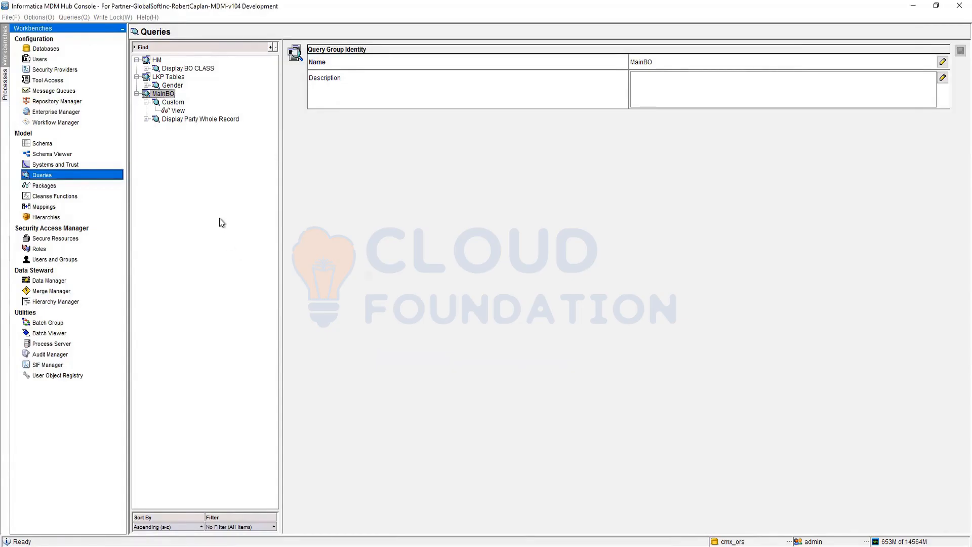
Create a query named BO Address in the MainBO group with BO Address as primary table, keeping all columns selected
right_click(156, 97)
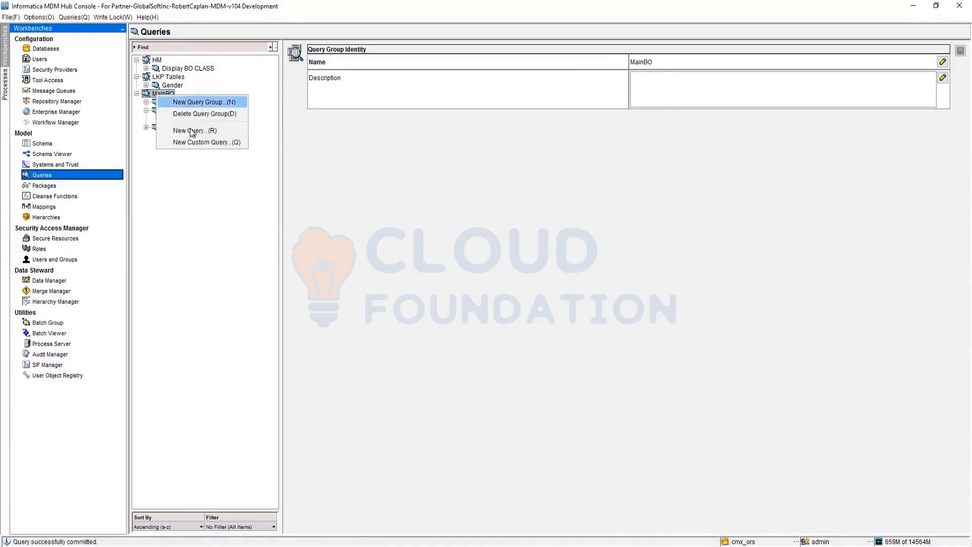
key(Return)
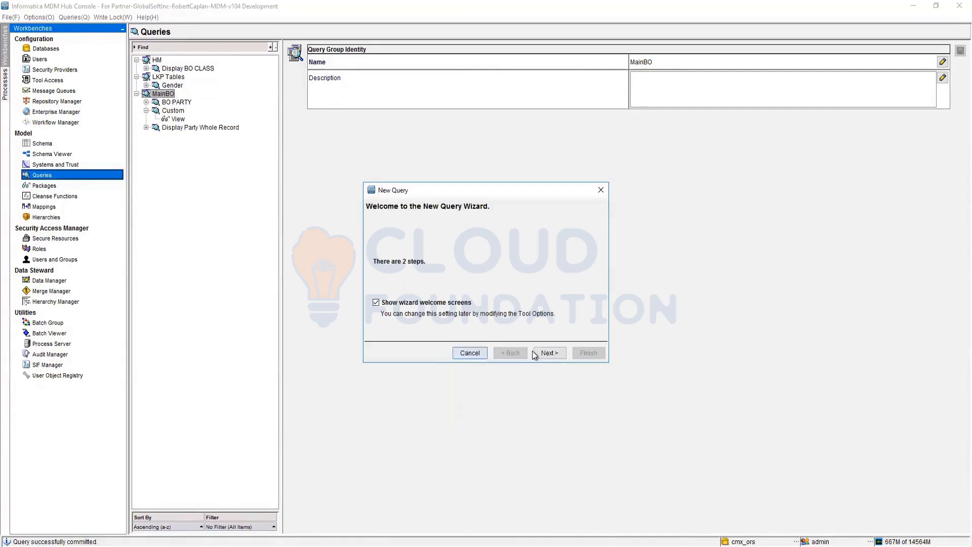
click(549, 353)
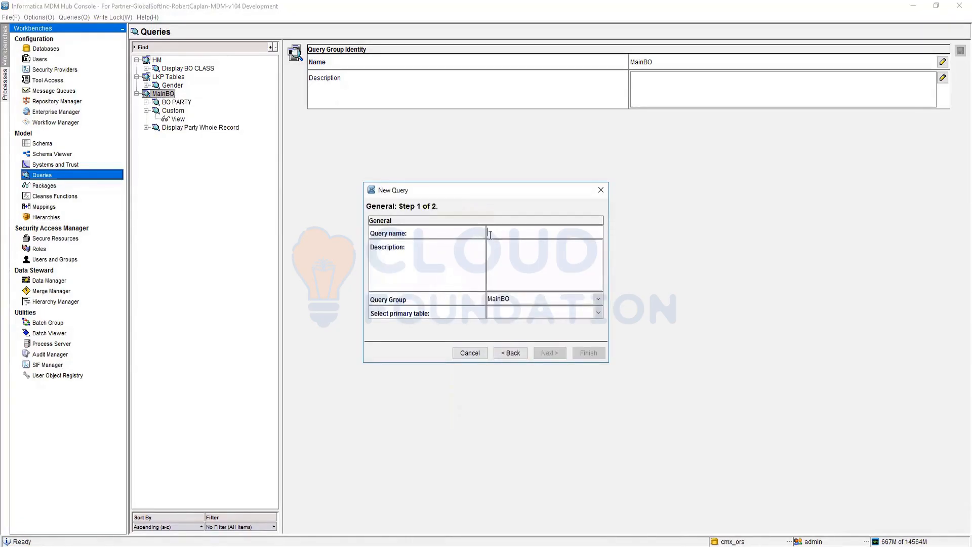
text(BO Address)
click(579, 316)
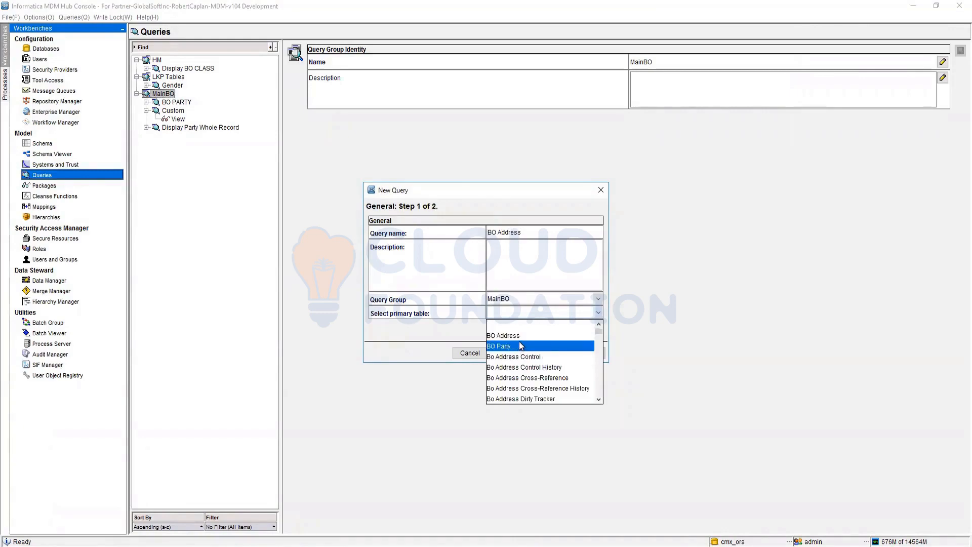
click(523, 331)
click(539, 354)
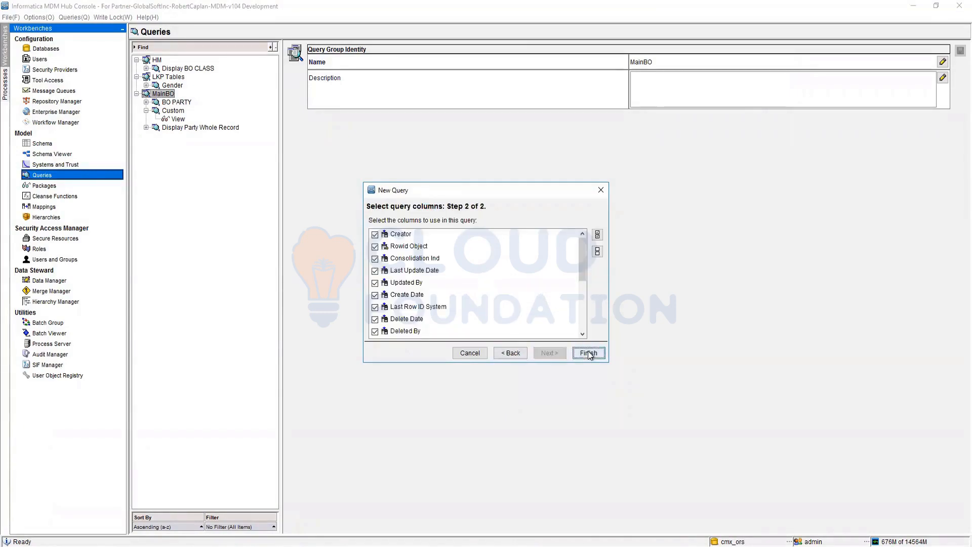
click(587, 352)
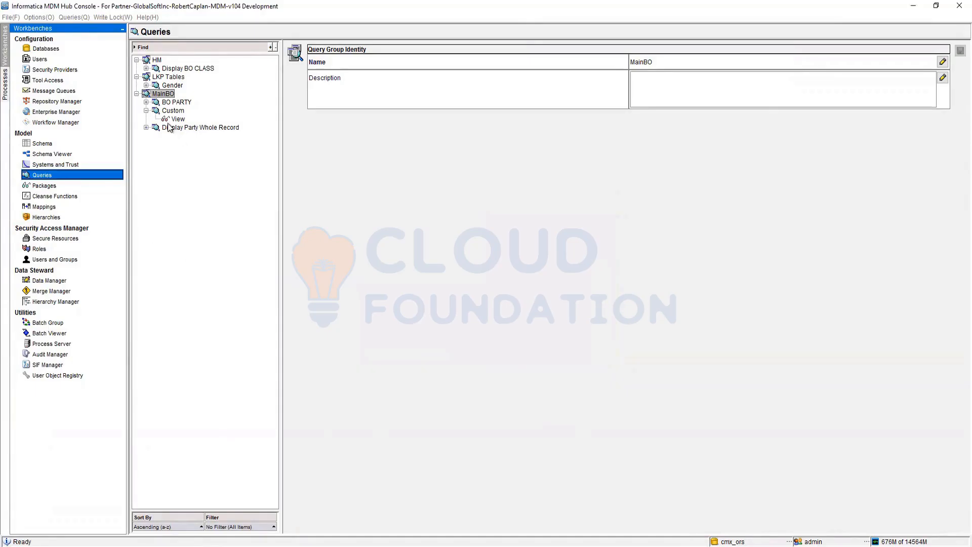
Start a new query in the LKP Tables group and choose LKP Country as its primary table
click(165, 77)
right_click(165, 77)
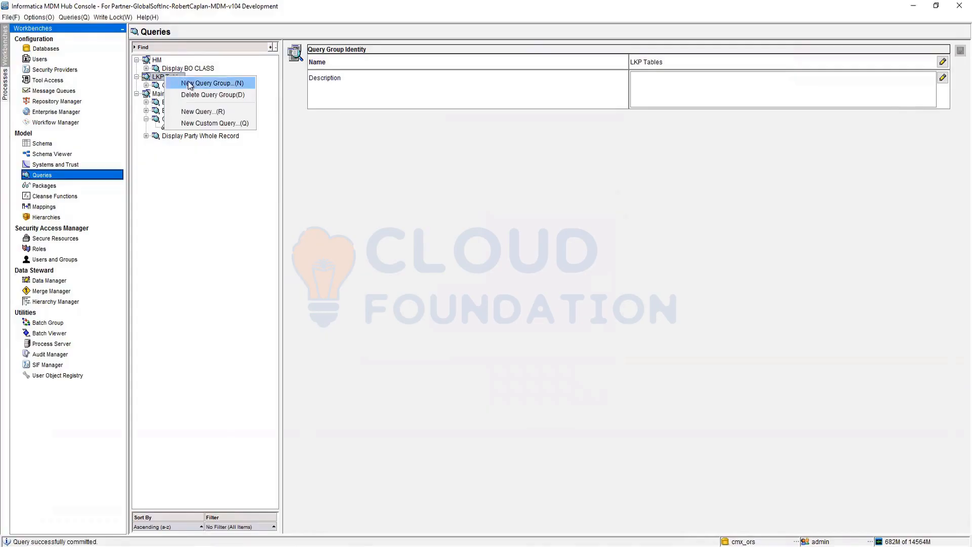
click(197, 112)
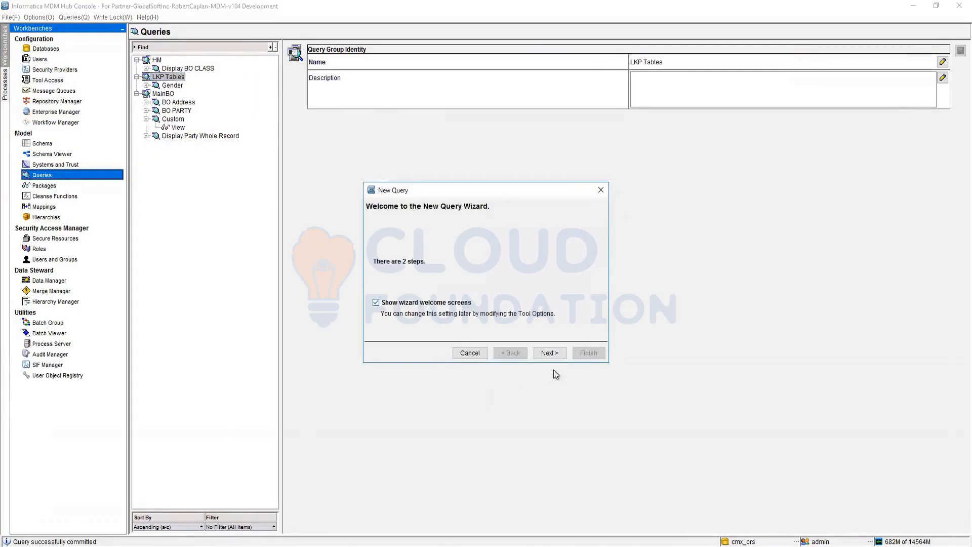
click(551, 354)
click(538, 302)
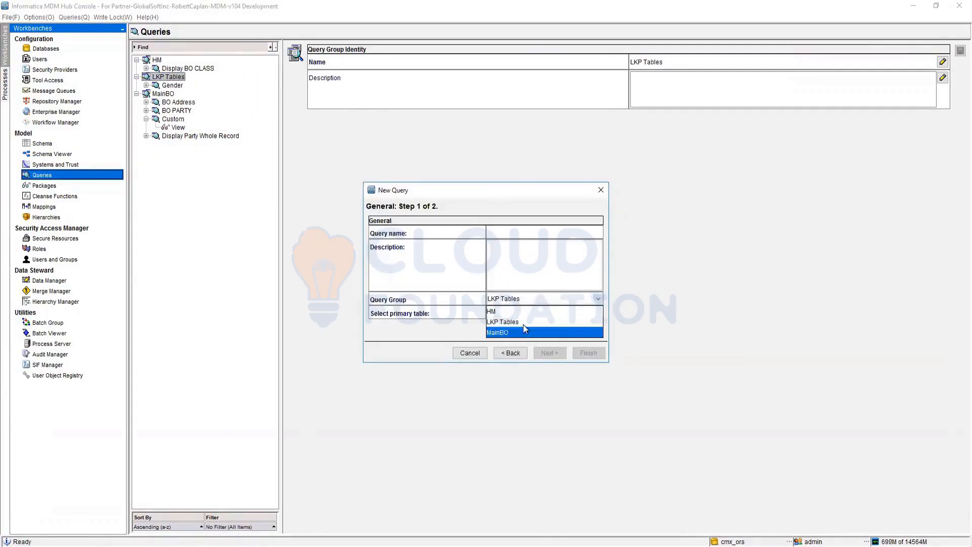
click(442, 291)
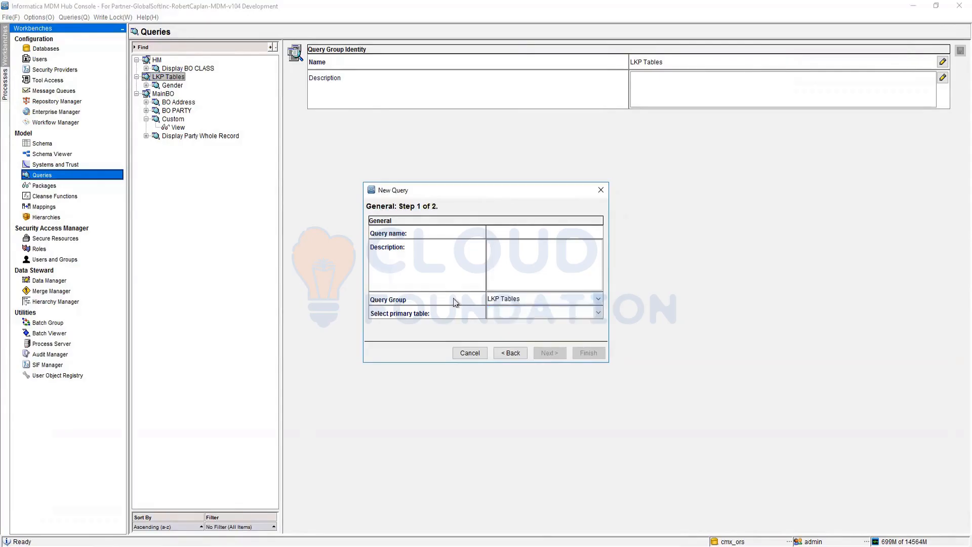
click(530, 315)
scroll(534, 360, down, 10)
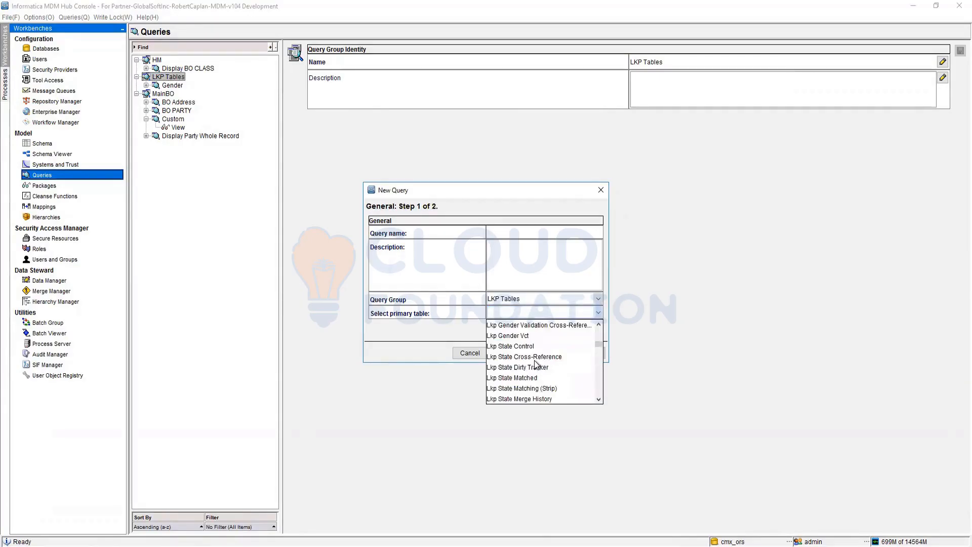
scroll(534, 375, down, 4)
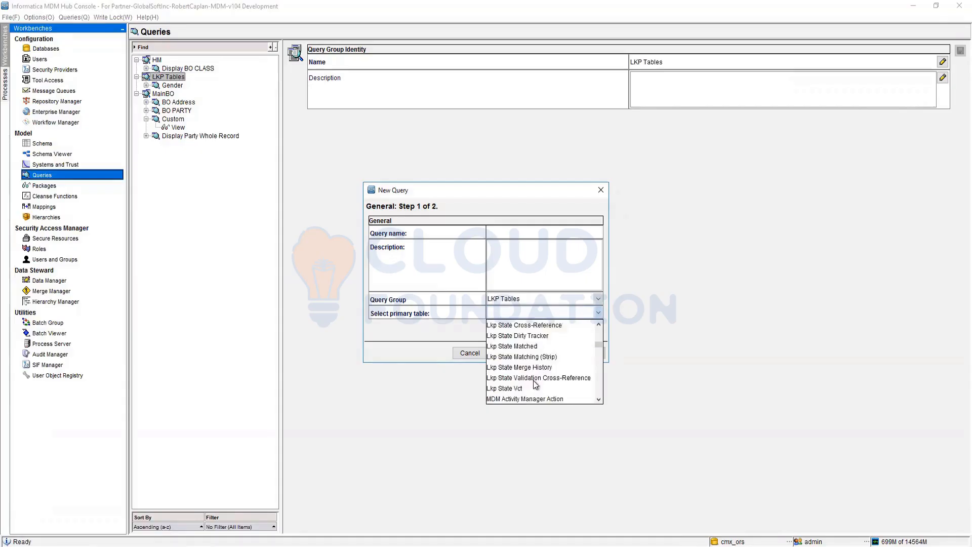
scroll(532, 377, up, 8)
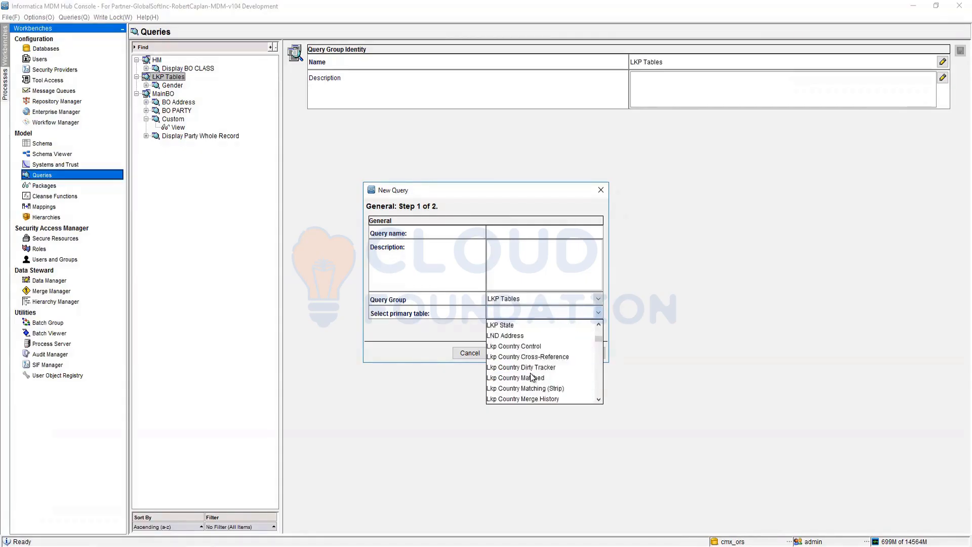
click(518, 325)
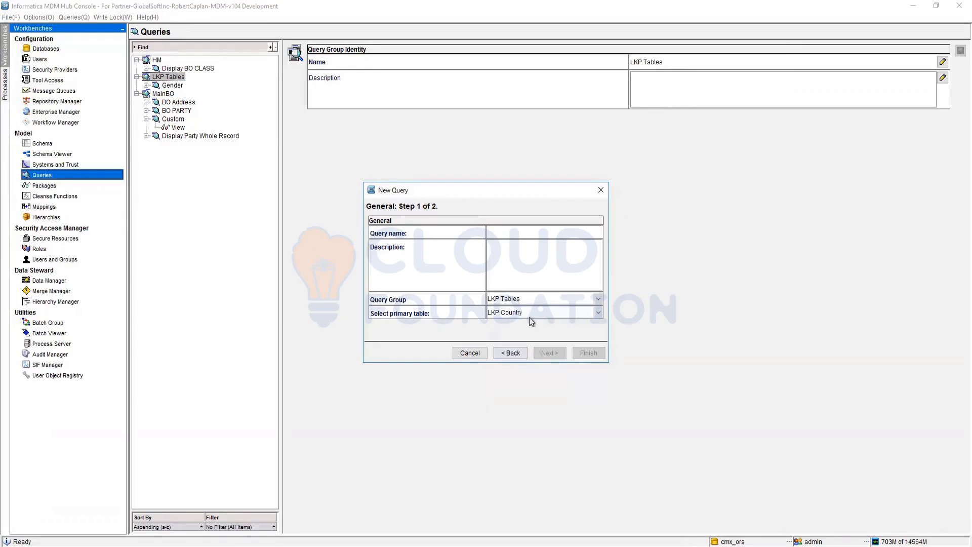
Name the query LKP Country and create it with all columns selected, and collapse the Custom query in the tree
click(519, 234)
text(LKP COunt)
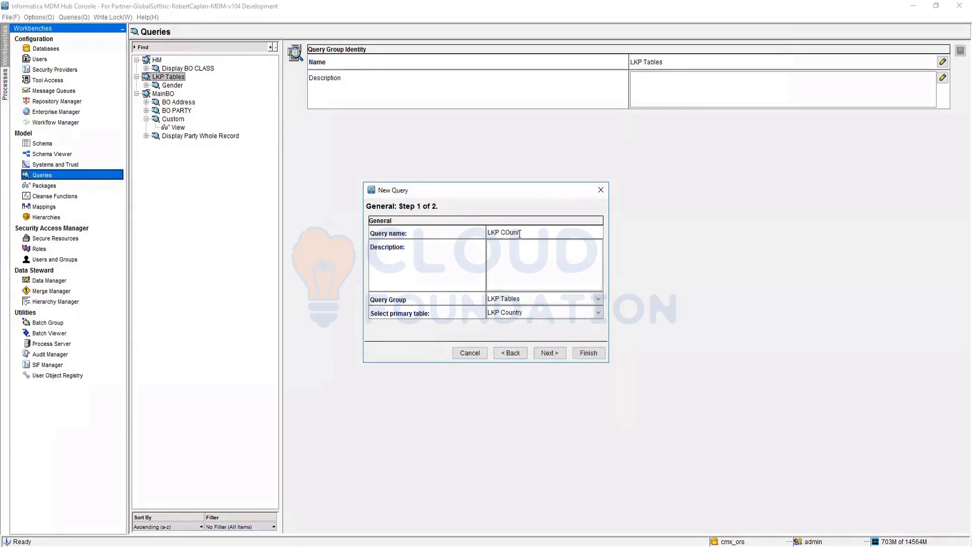
key(BackSpace)
key(BackSpace)
key(BackSpace)
text(ountry)
click(559, 353)
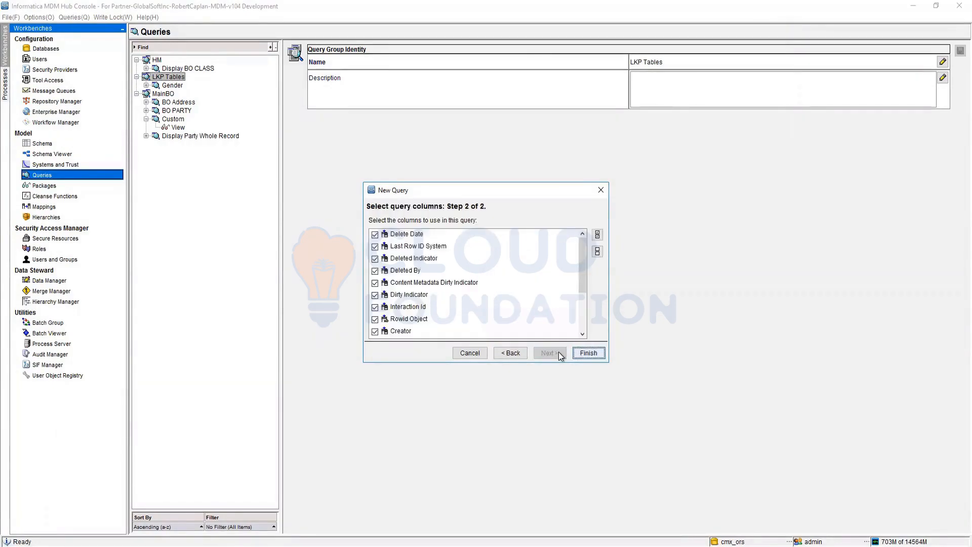
click(589, 353)
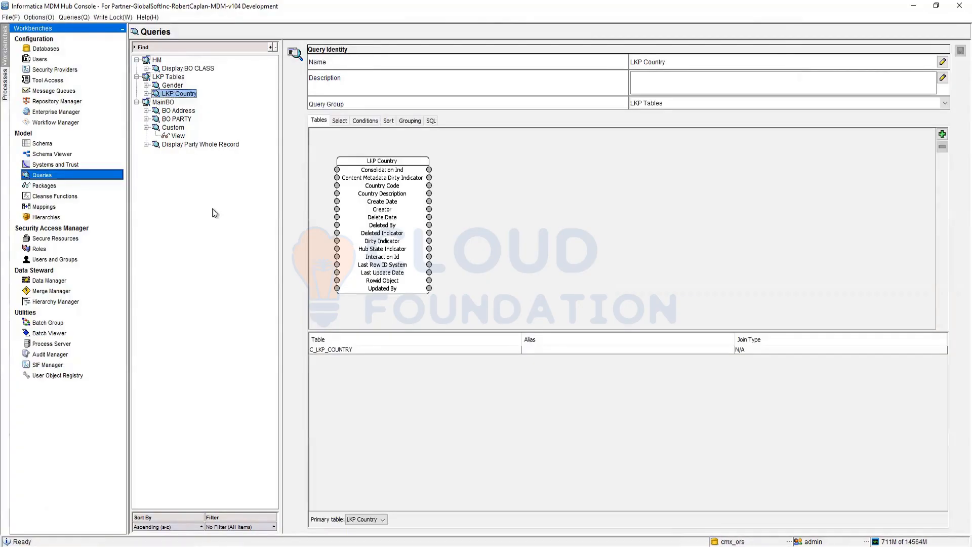
click(146, 127)
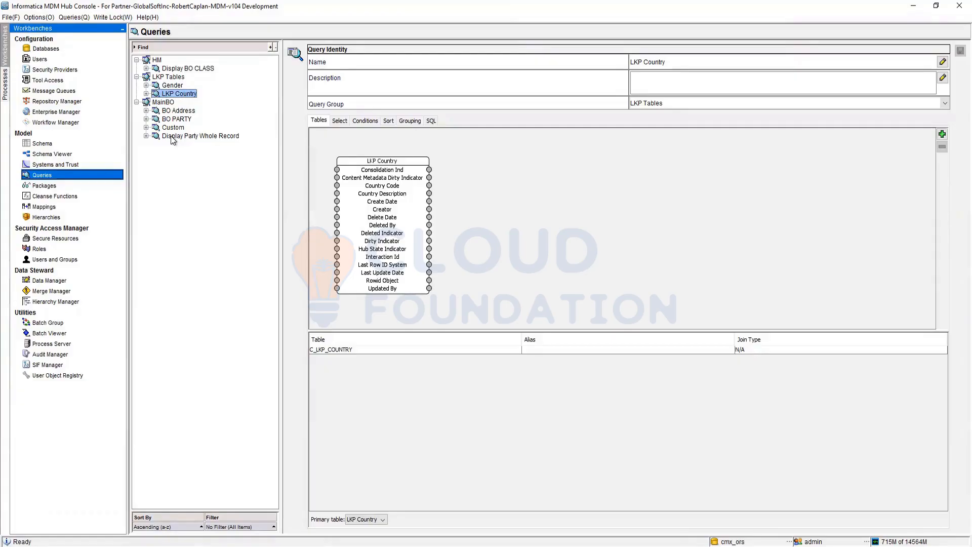
Create a query named State in the LKP Tables group with LKP State as primary table, keeping all columns selected
click(164, 78)
right_click(164, 78)
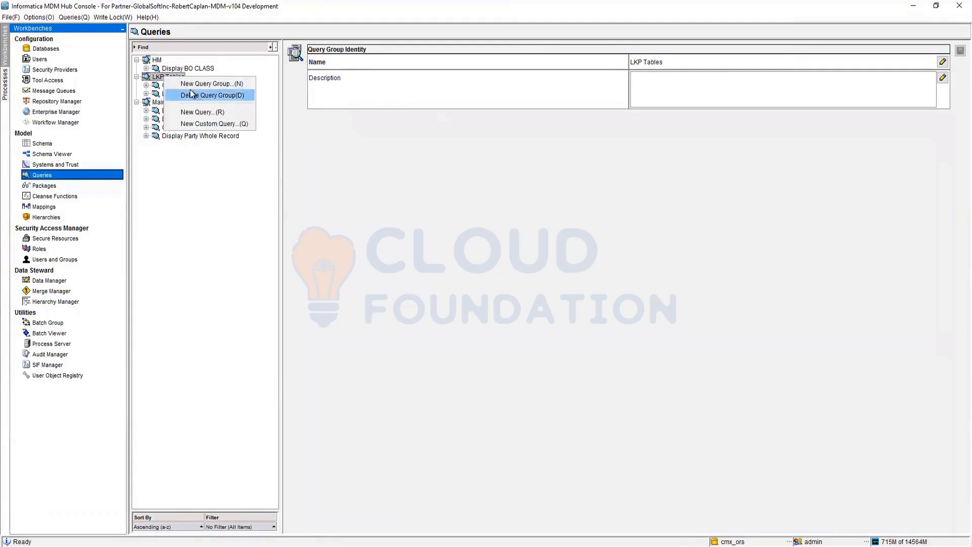
click(205, 112)
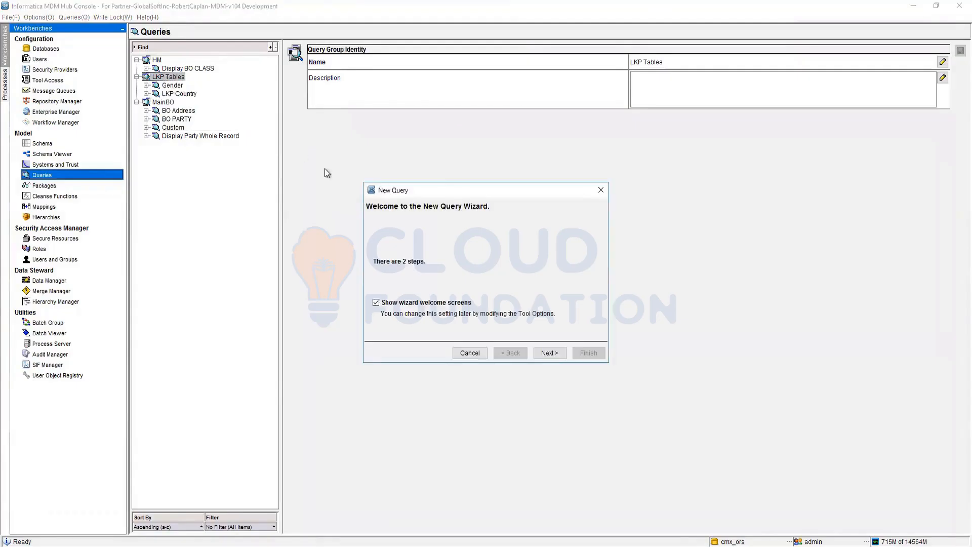
click(549, 352)
click(521, 310)
scroll(524, 368, down, 6)
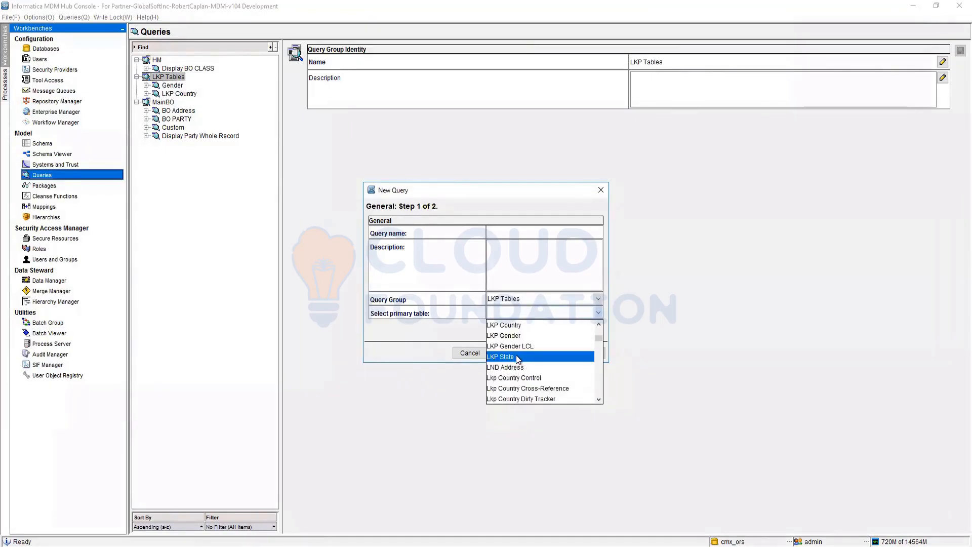
click(520, 357)
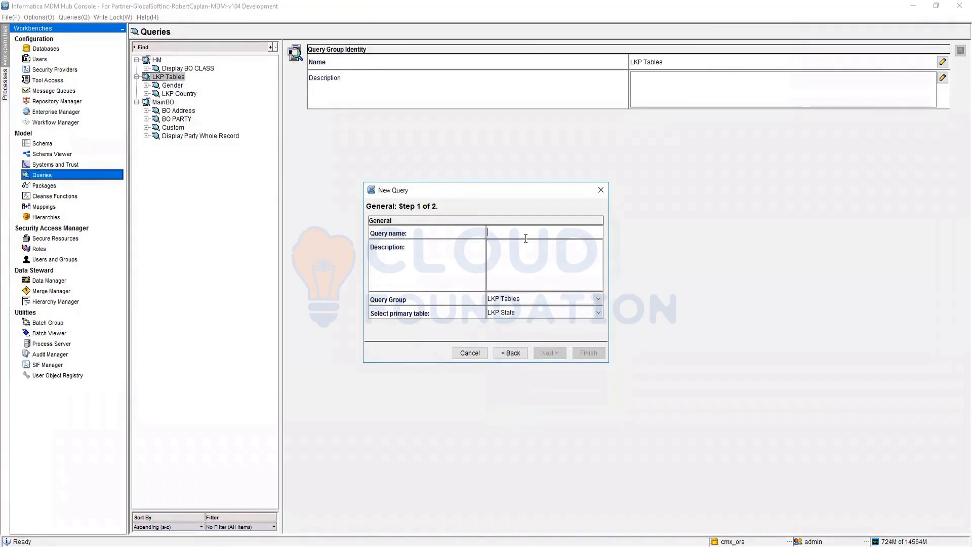
text(State)
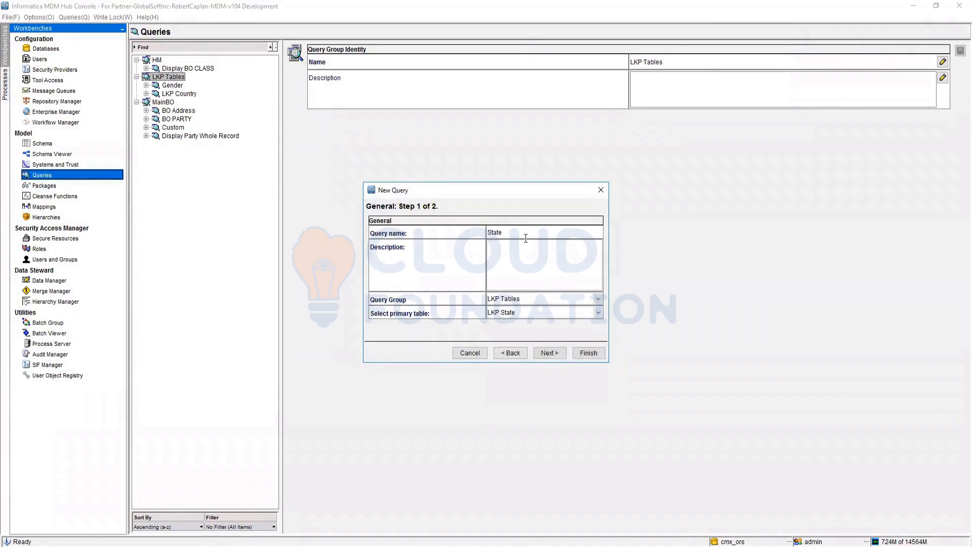
click(542, 351)
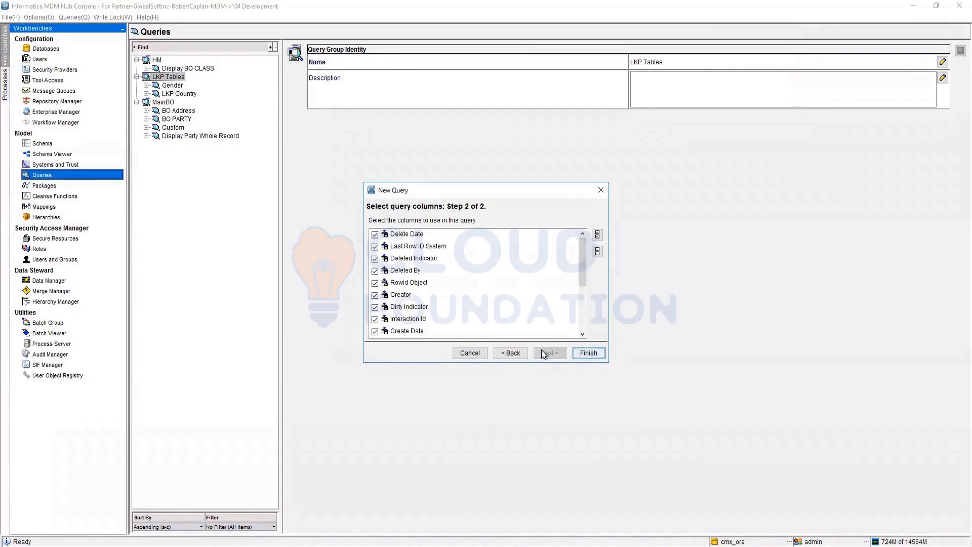
click(599, 358)
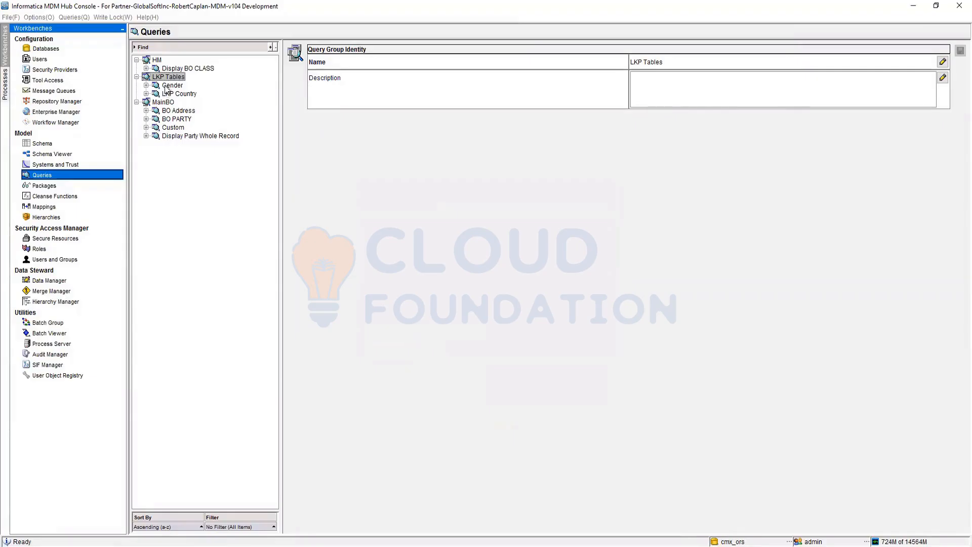
View the BO PARTY query, switch to Packages and start a new package
click(176, 127)
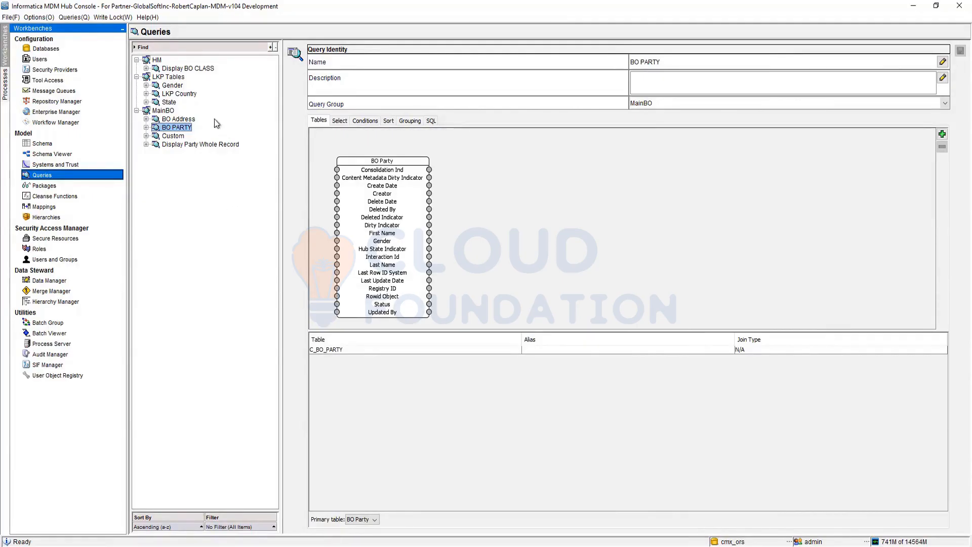
click(43, 186)
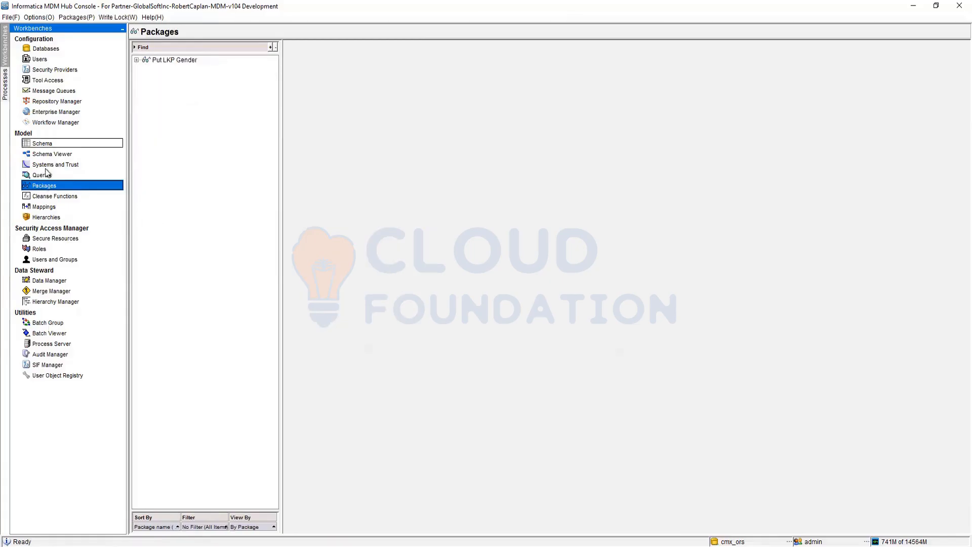
click(50, 177)
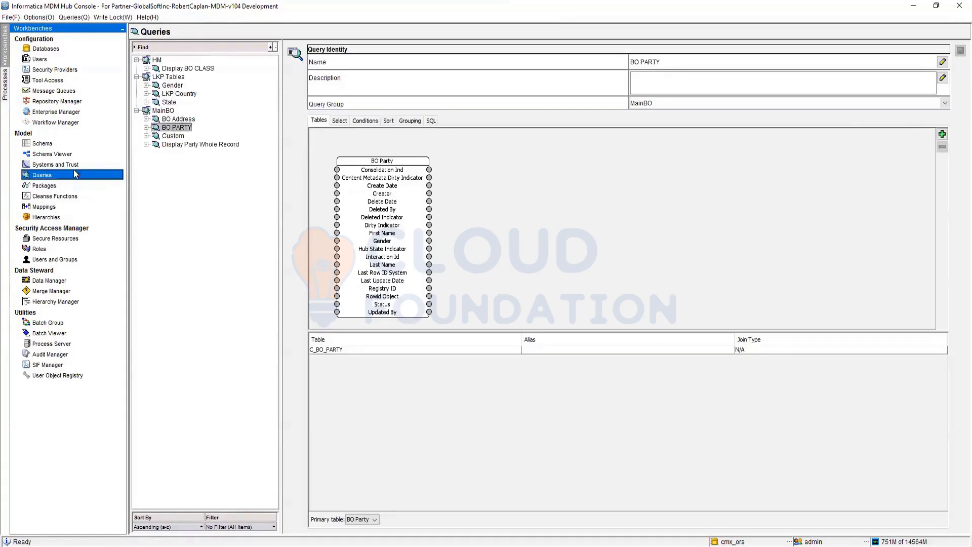
click(63, 185)
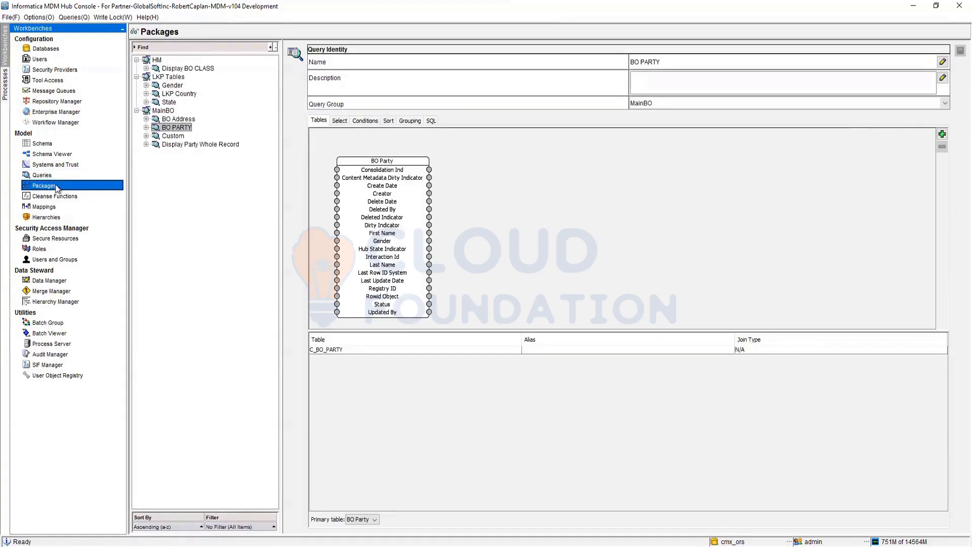
right_click(159, 105)
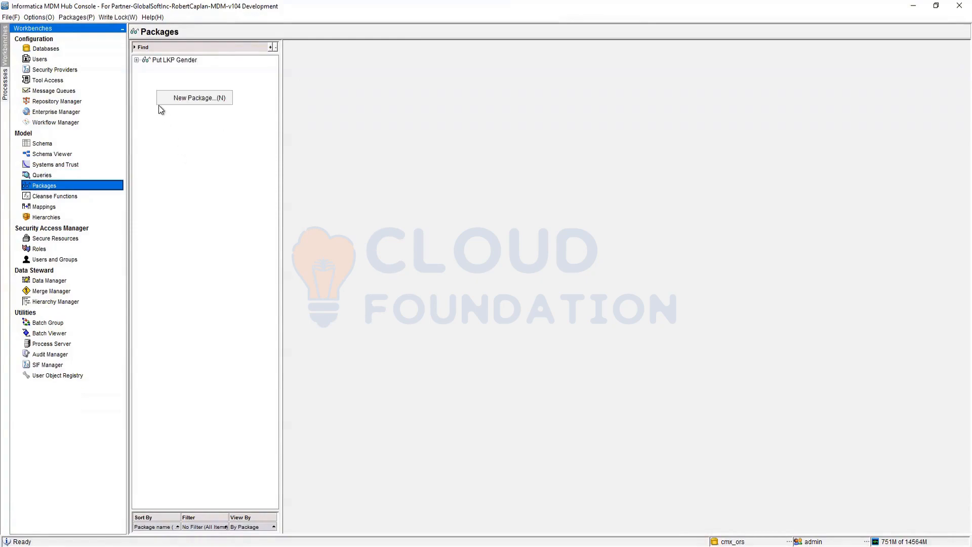
click(176, 188)
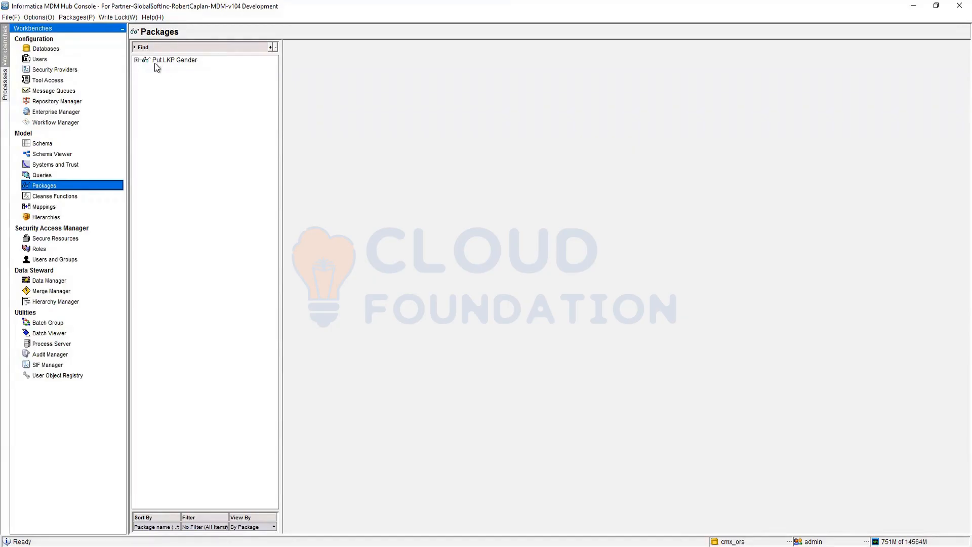
right_click(175, 97)
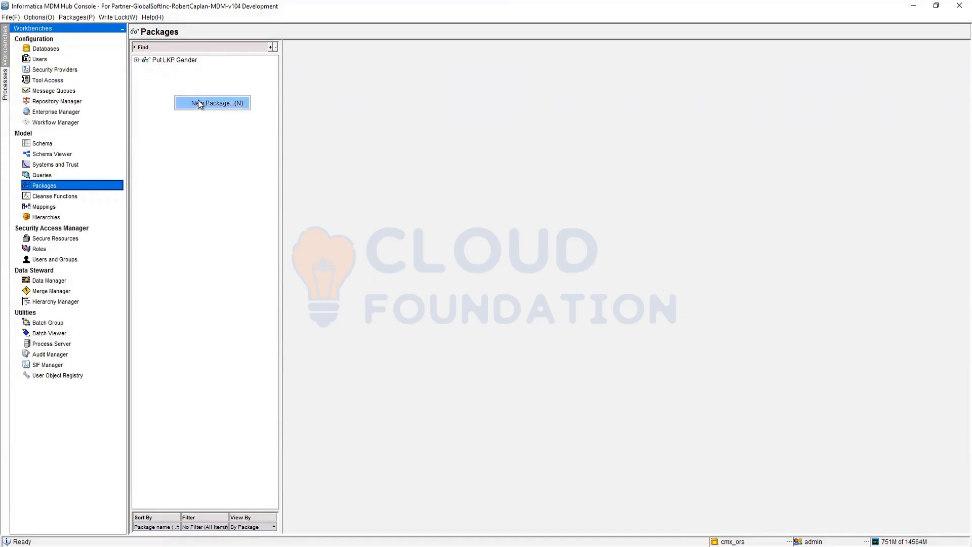
click(199, 104)
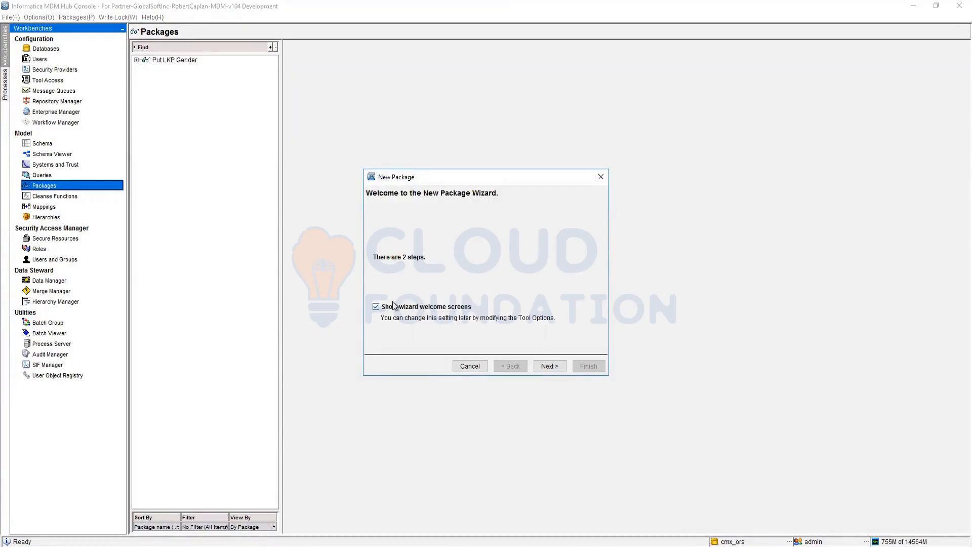
click(559, 366)
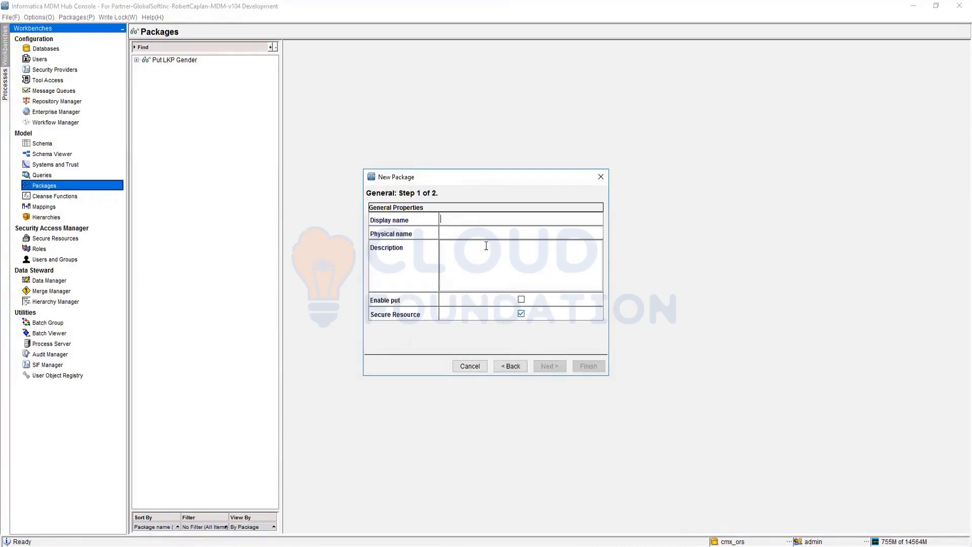
Set the package's display name to Display Party Whole, accept its physical name and proceed to the query selection
click(456, 221)
text(Display)
text(Party WHole)
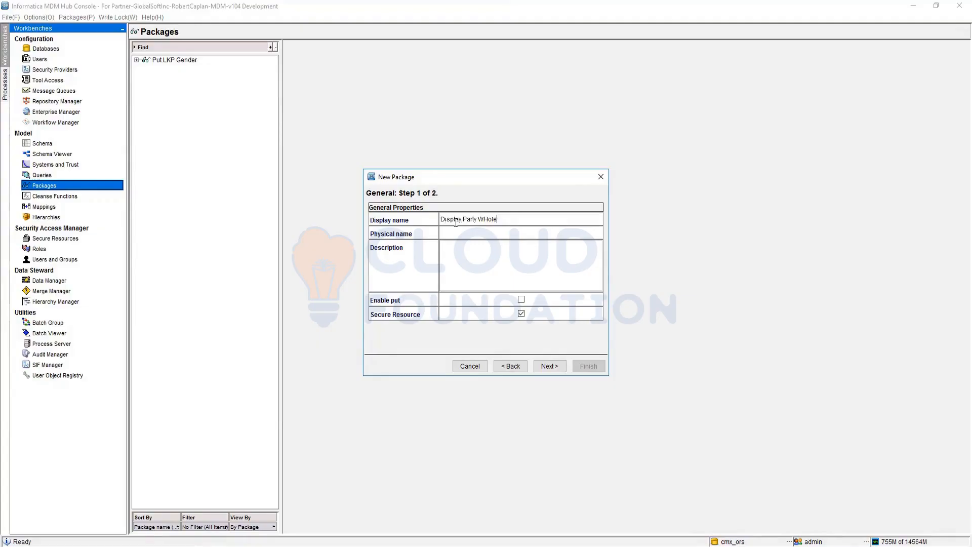
key(BackSpace)
key(BackSpace)
key(BackSpace)
key(BackSpace)
text(hole)
click(468, 238)
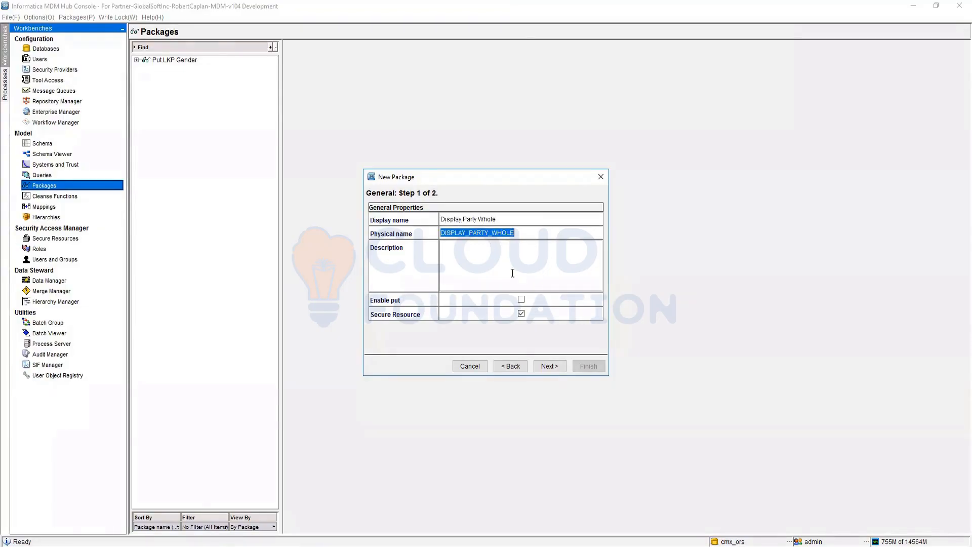
click(476, 238)
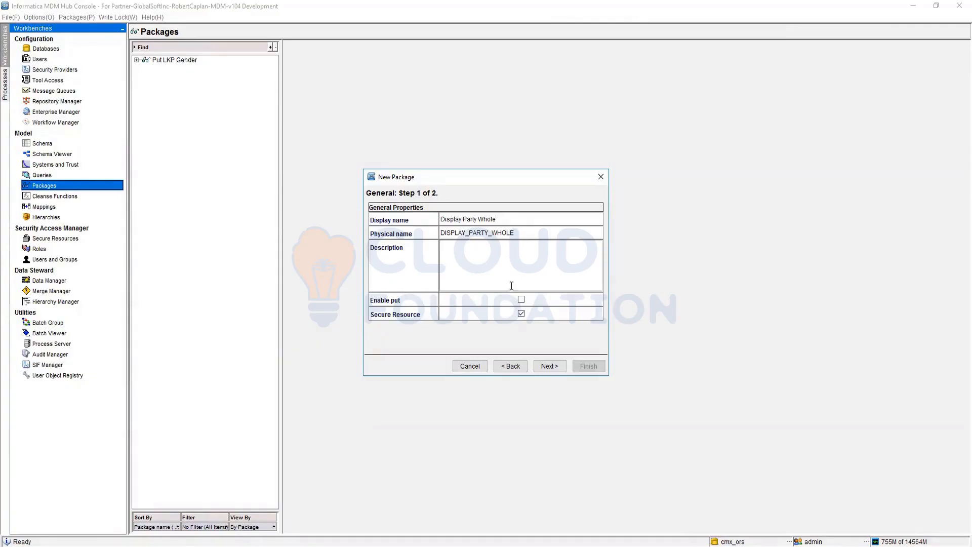
click(550, 365)
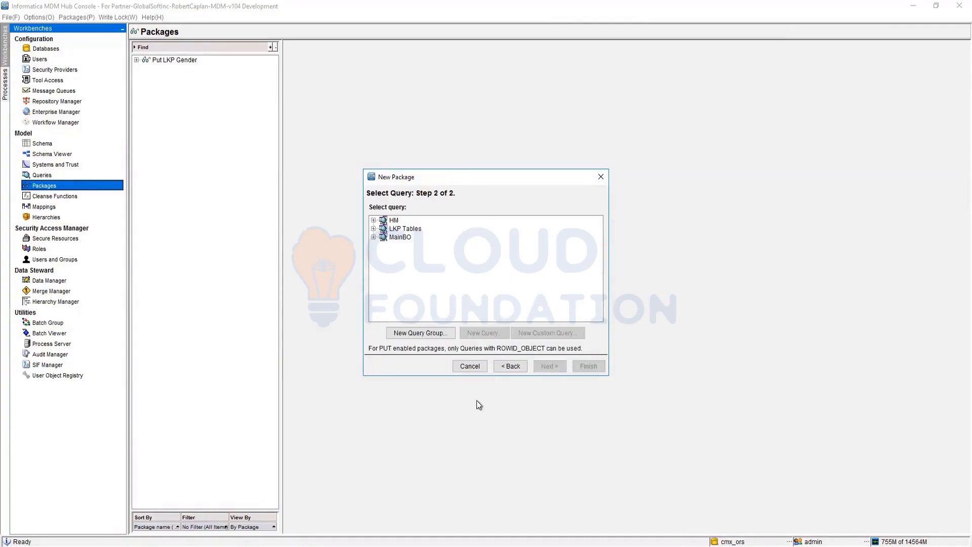
Base the package on the Display Party Whole Record query from the MainBO group and create it
click(373, 237)
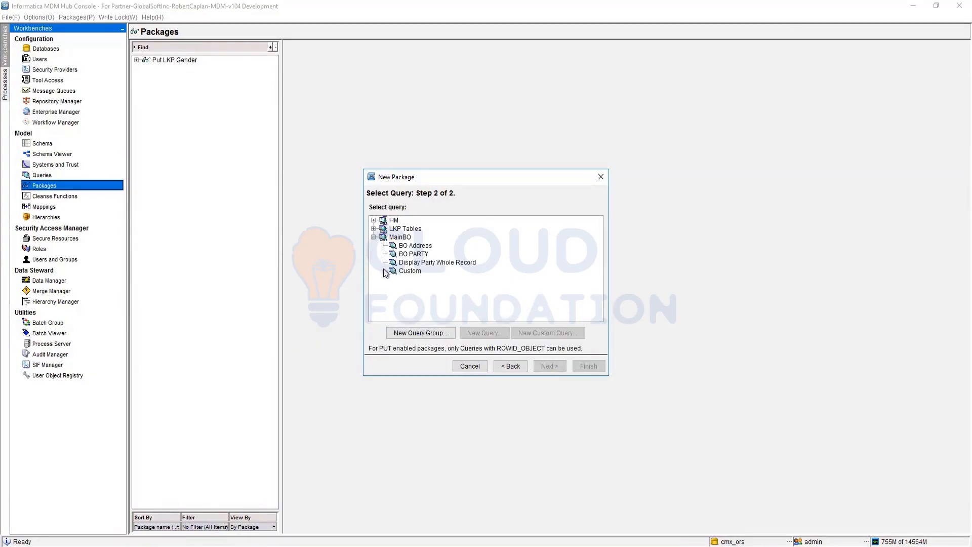
click(414, 263)
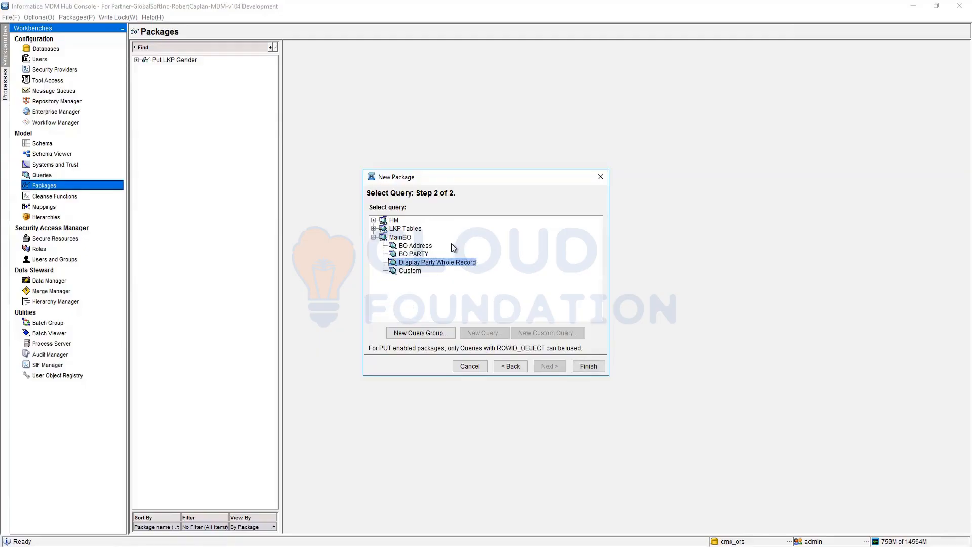
click(588, 367)
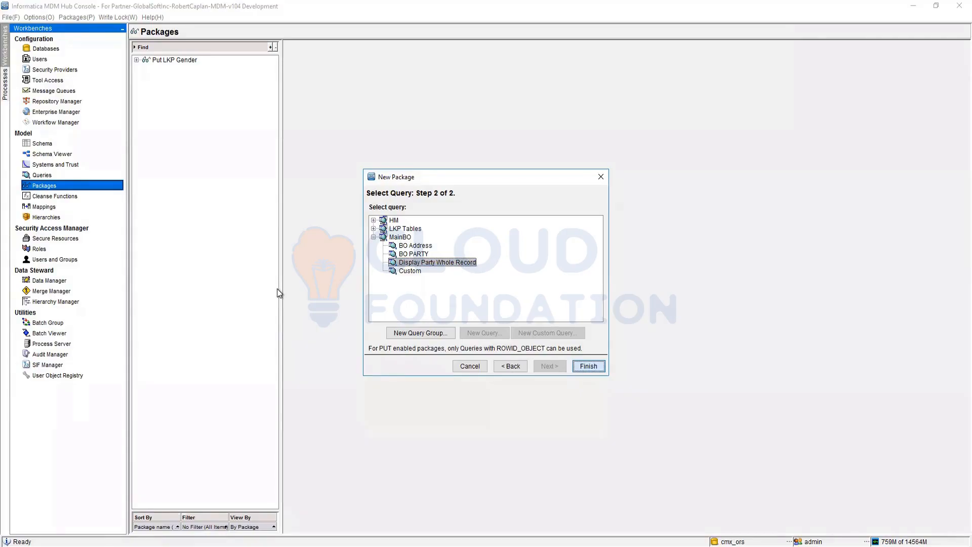
key(Return)
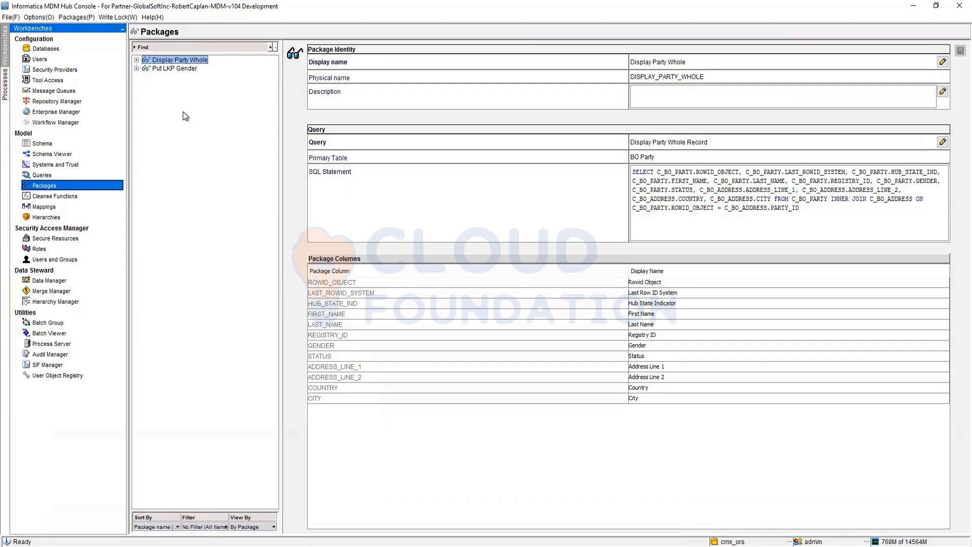
Start another package with put enabled and the display name Put PartyWhole, and proceed to the query selection
right_click(162, 86)
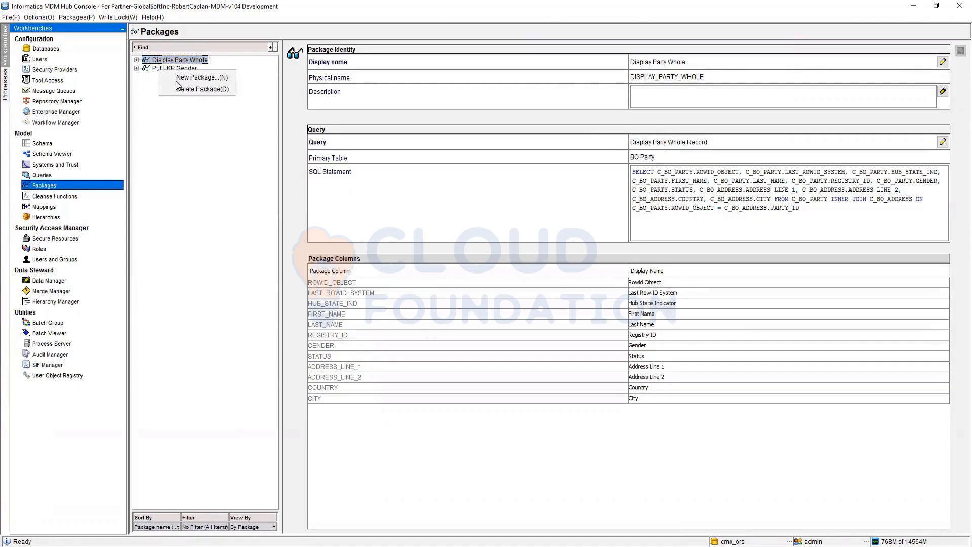
click(179, 79)
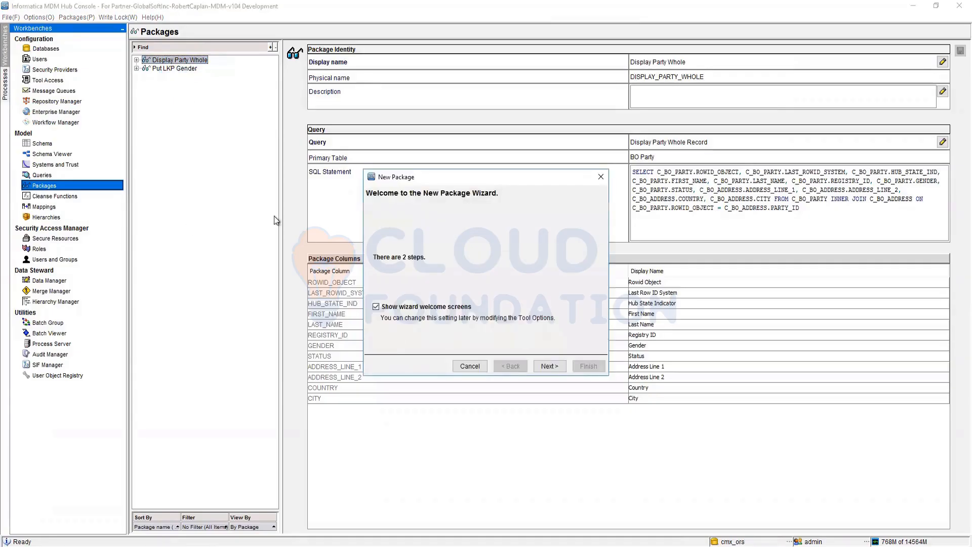
click(558, 365)
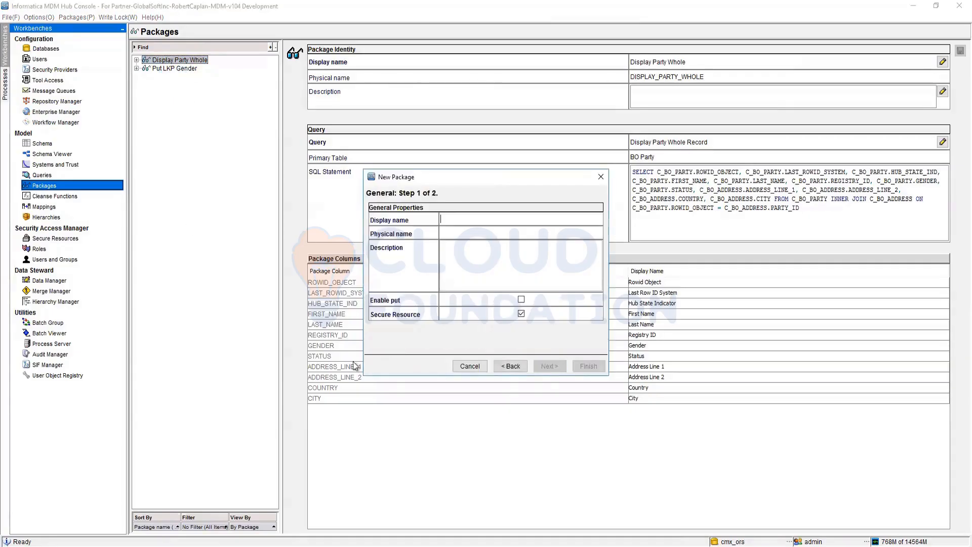
click(522, 300)
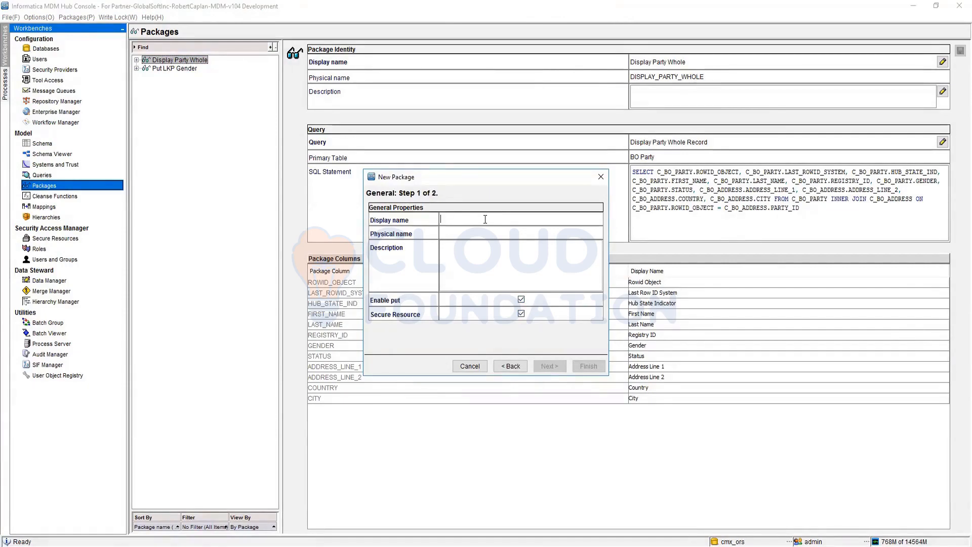
text(Part)
key(BackSpace)
key(BackSpace)
key(BackSpace)
text(Put PartyWhole)
key(Tab)
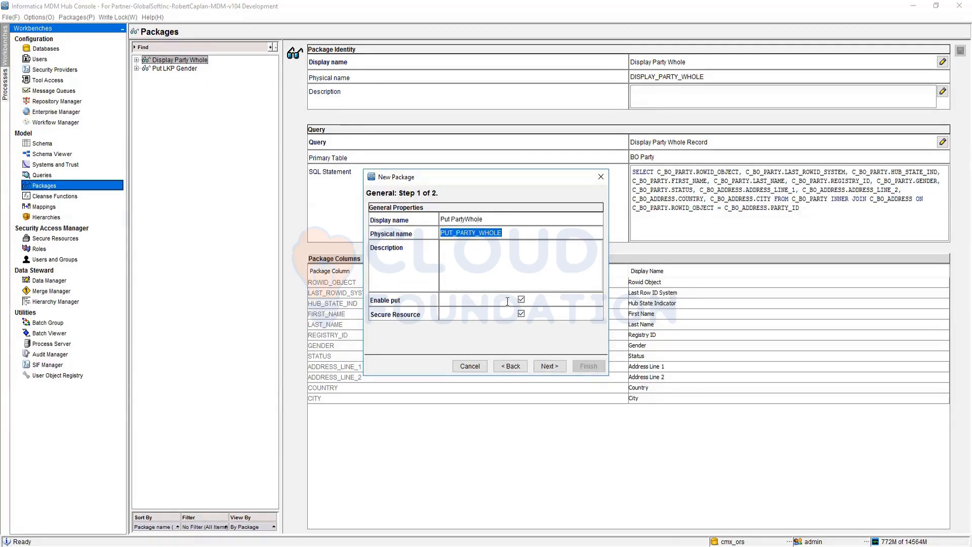
click(549, 365)
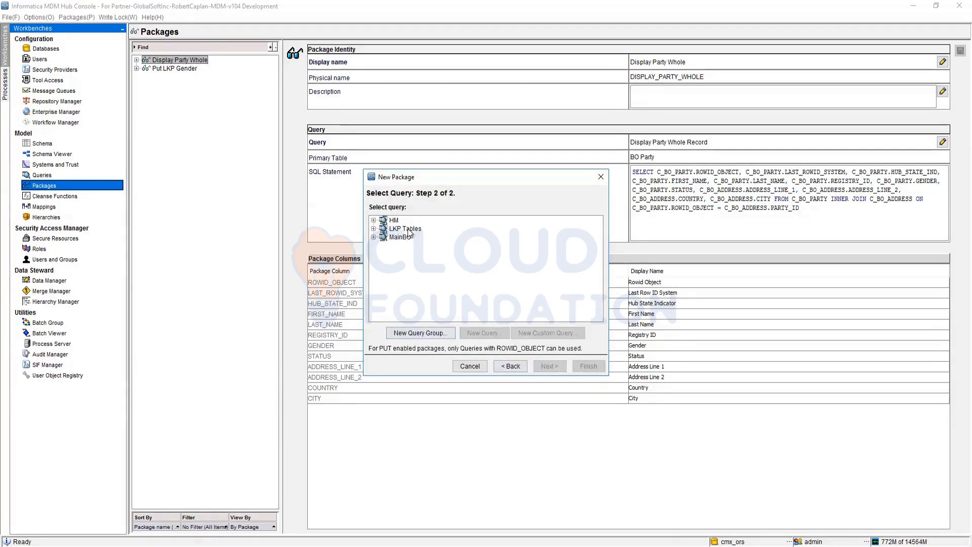
Examine which queries the MainBO, LKP Tables and HM groups offer for a put-enabled package
click(374, 237)
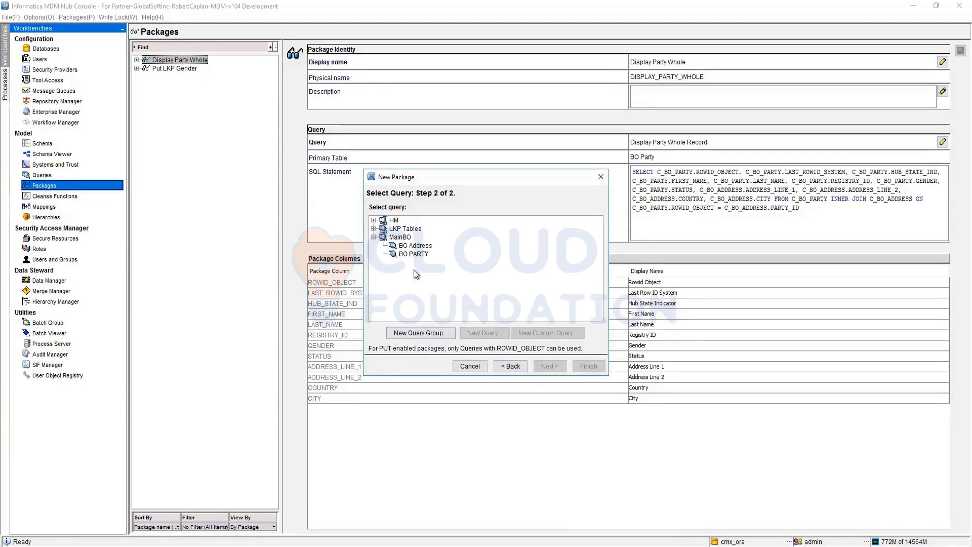
click(373, 229)
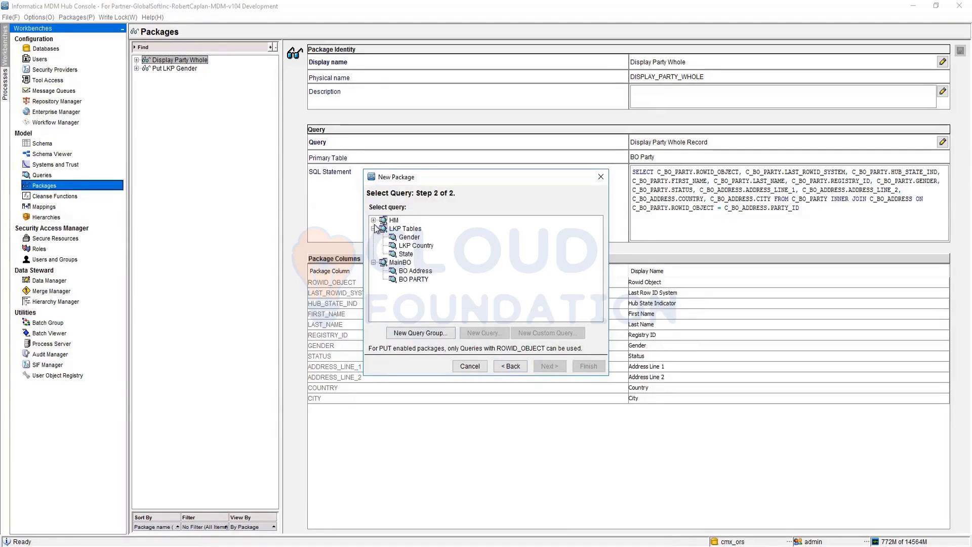
click(373, 219)
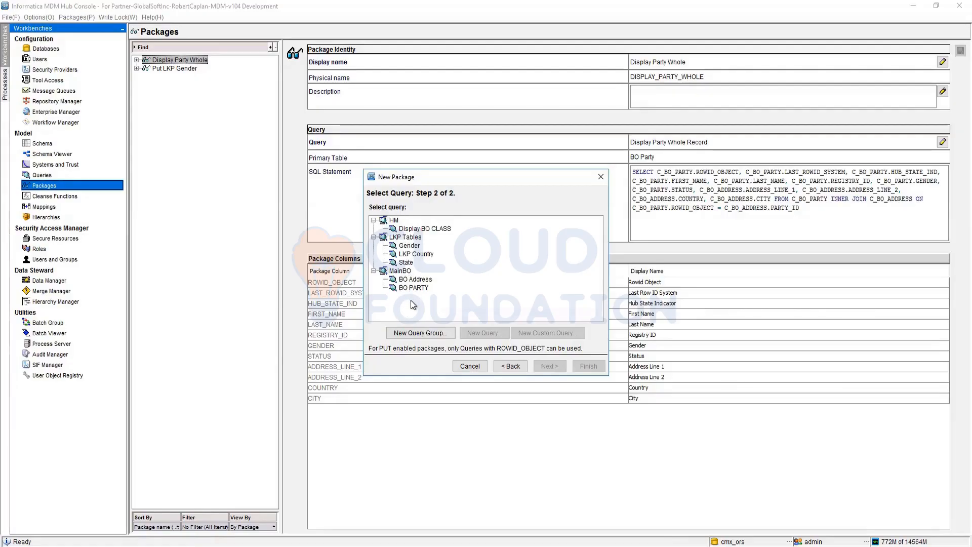
Return to the general properties, change the display name to Put Party and the physical name to PUT_PARTY, and proceed to the query selection
click(511, 366)
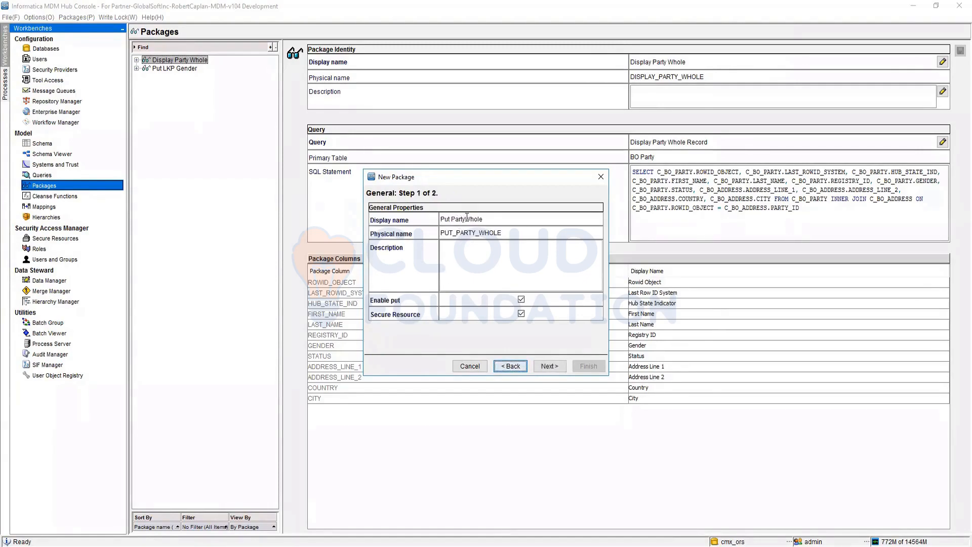
click(467, 218)
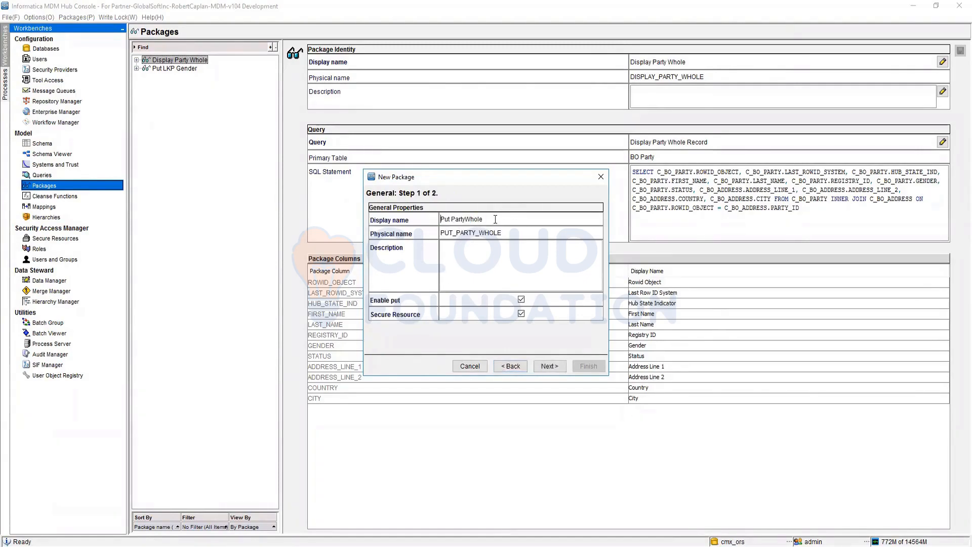
drag(496, 219, 440, 232)
key(BackSpace)
click(508, 231)
drag(508, 232, 479, 234)
key(BackSpace)
key(BackSpace)
click(549, 365)
Base the Put Party package on the BO PARTY query from the MainBO group and create it
click(373, 238)
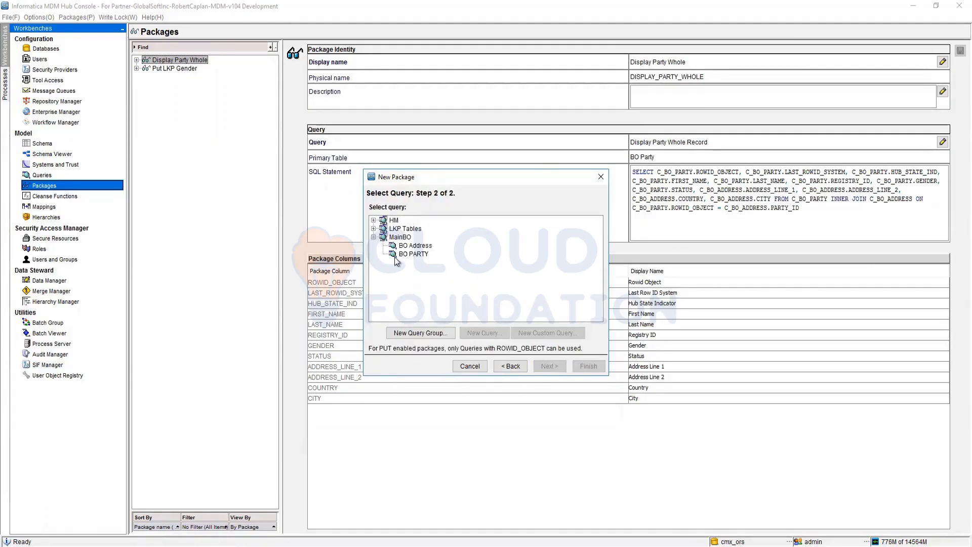
click(420, 255)
click(589, 366)
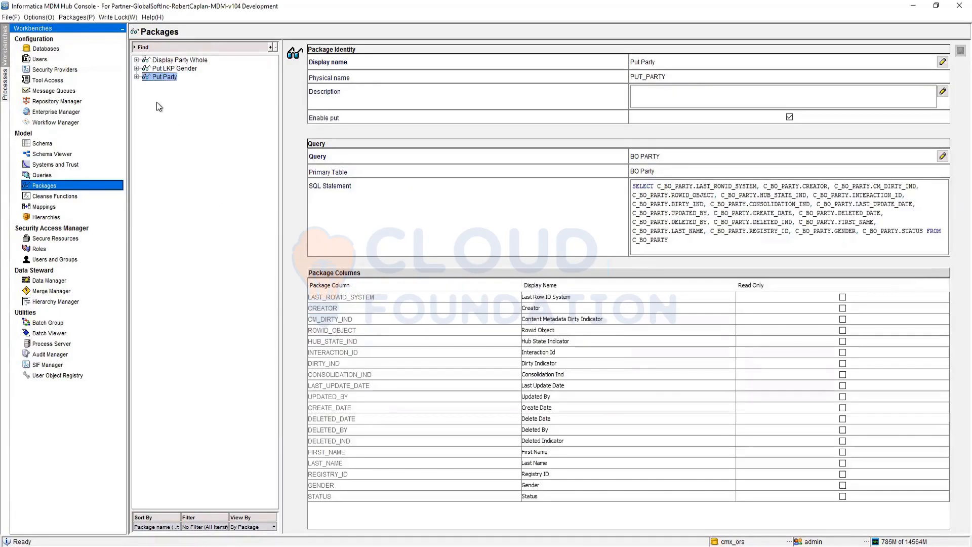
Start a new package with the display name Put Address and put enabled, and proceed to the query selection
right_click(168, 87)
click(189, 92)
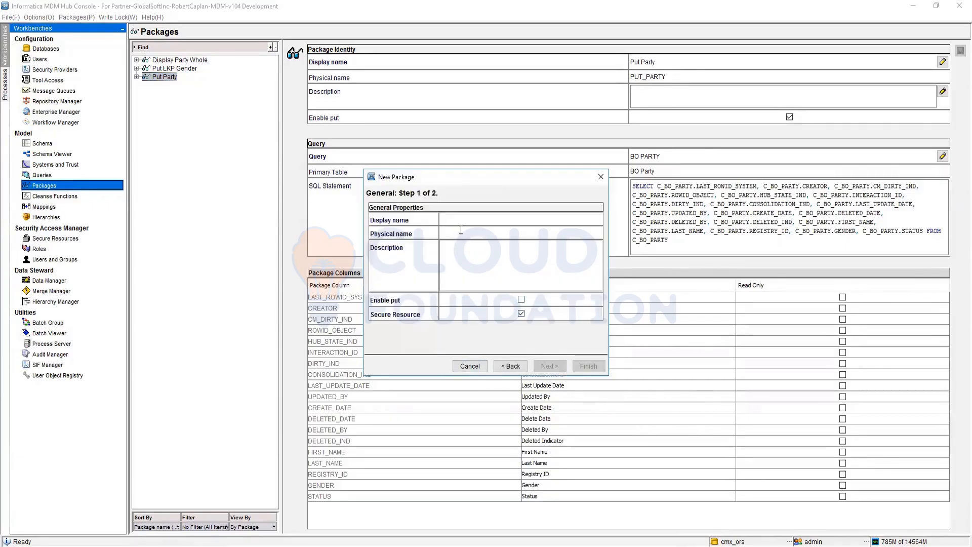
text(Address)
text(Put)
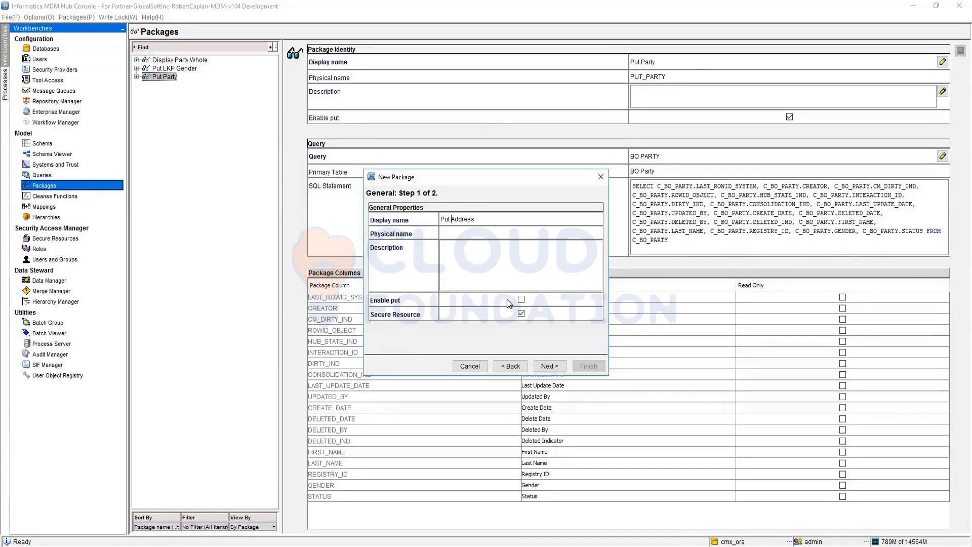
click(521, 299)
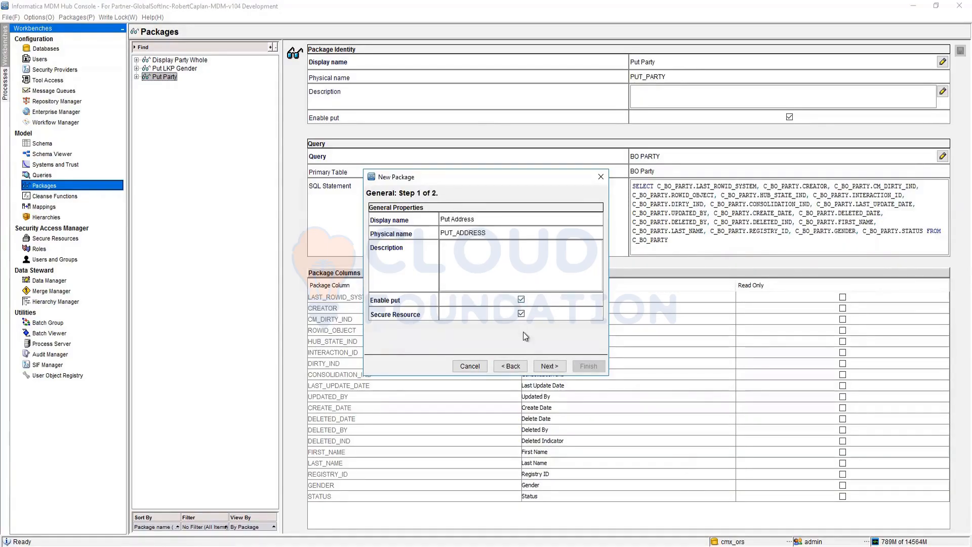
click(548, 366)
Base the Put Address package on the BO Address query from the MainBO group and create it
click(374, 238)
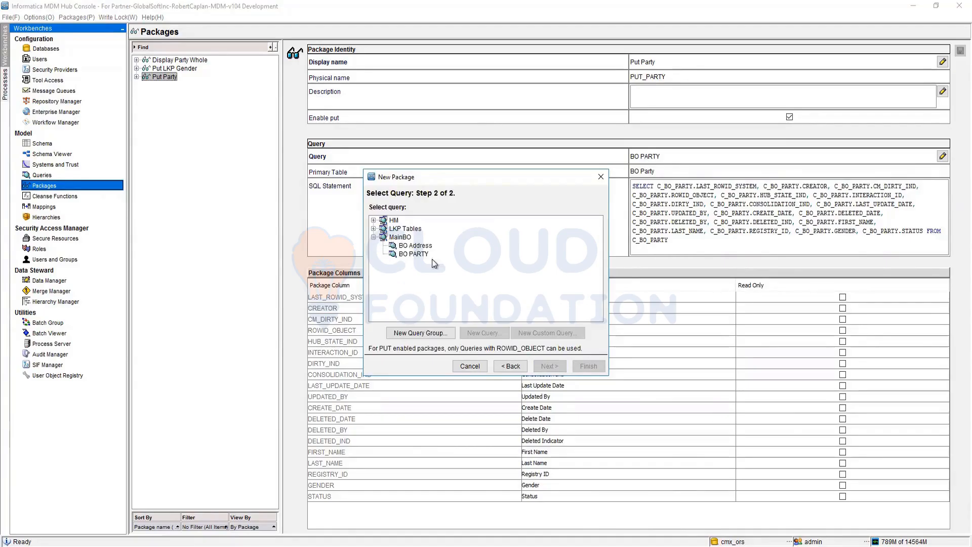
click(416, 246)
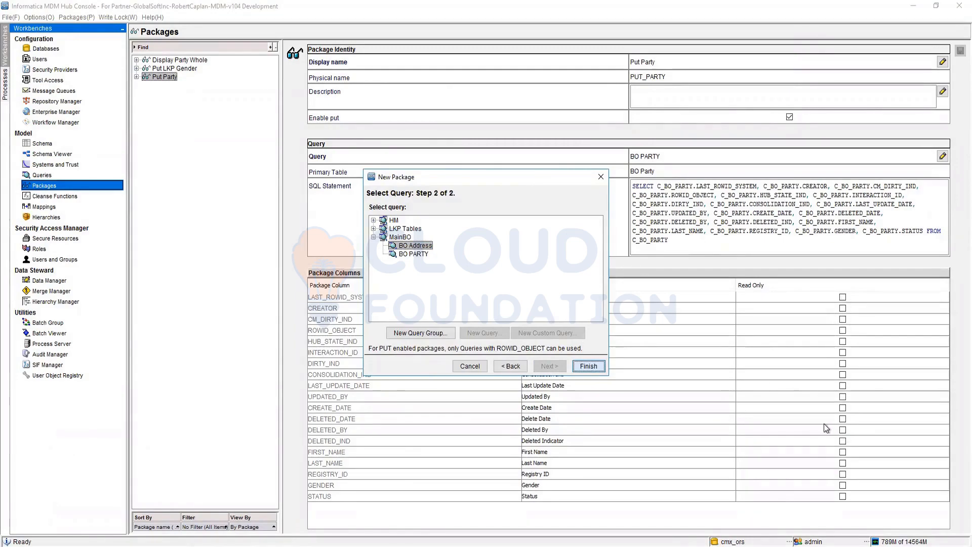
click(470, 366)
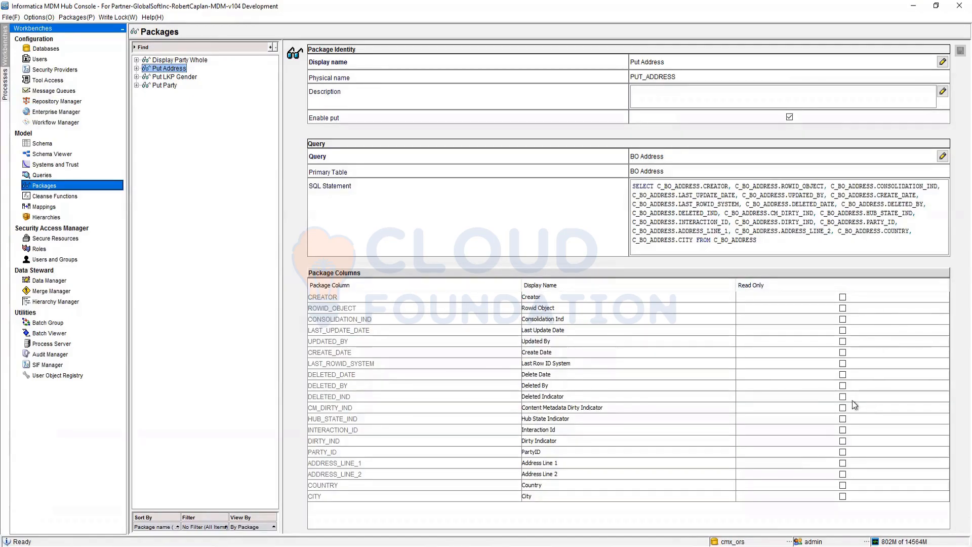
Start a new package with the display name PUT Country and put enabled, and proceed to the query selection
right_click(158, 118)
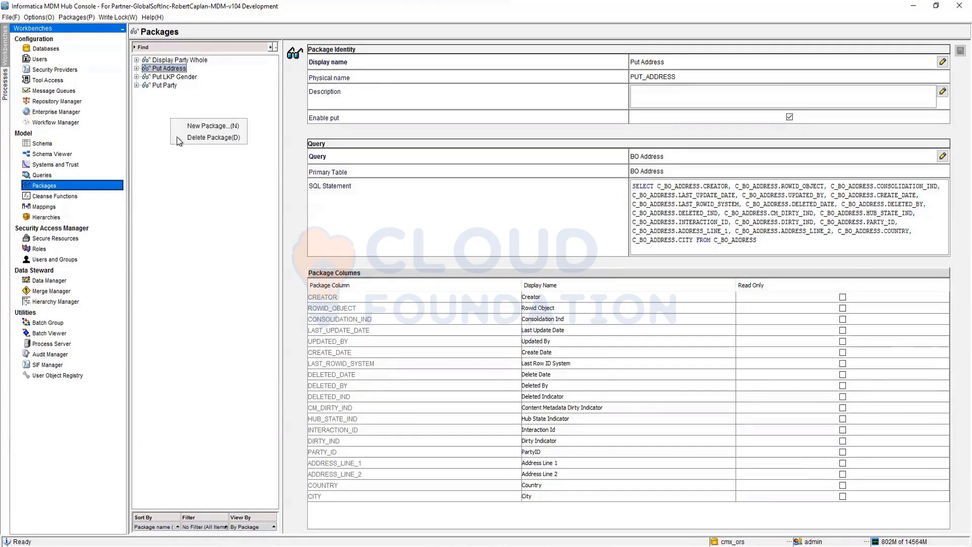
click(205, 126)
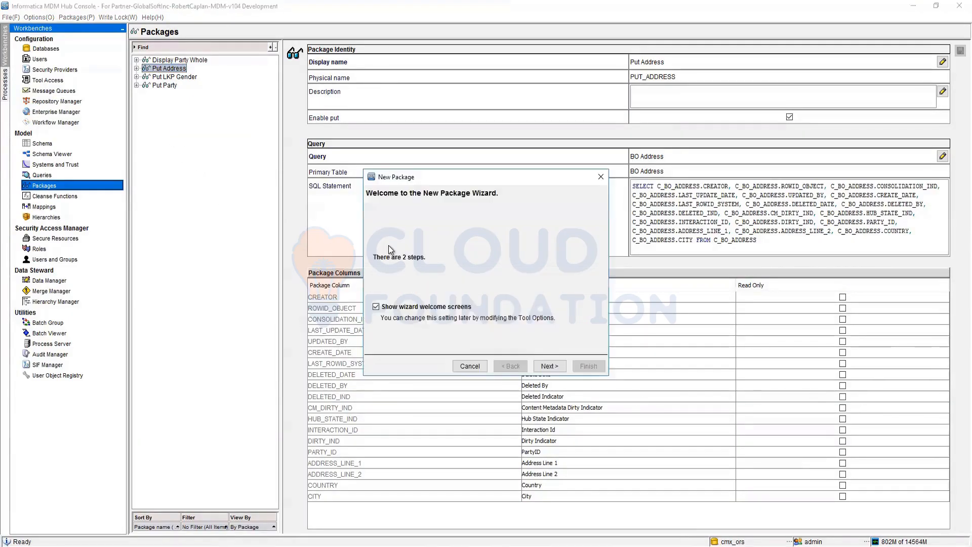
click(550, 366)
text(PUT)
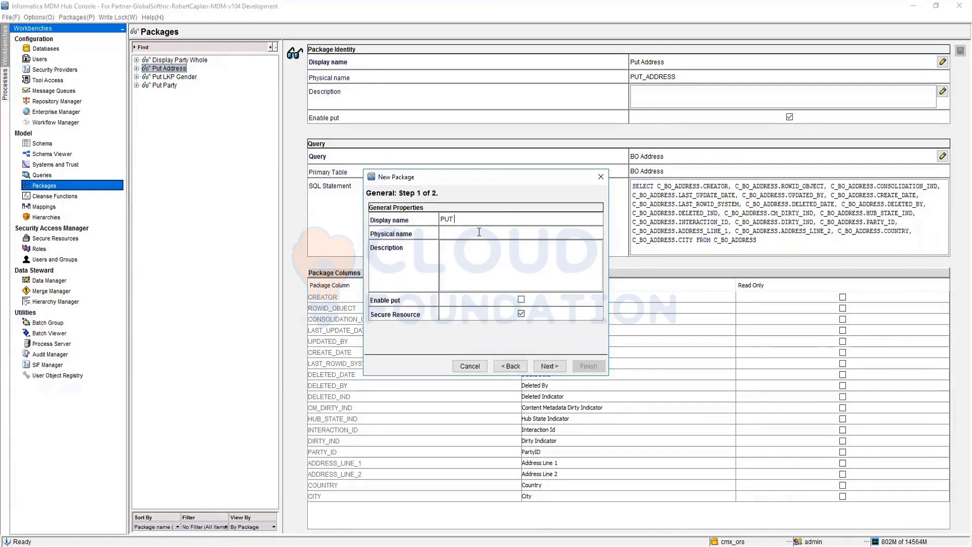
text( Country)
click(521, 300)
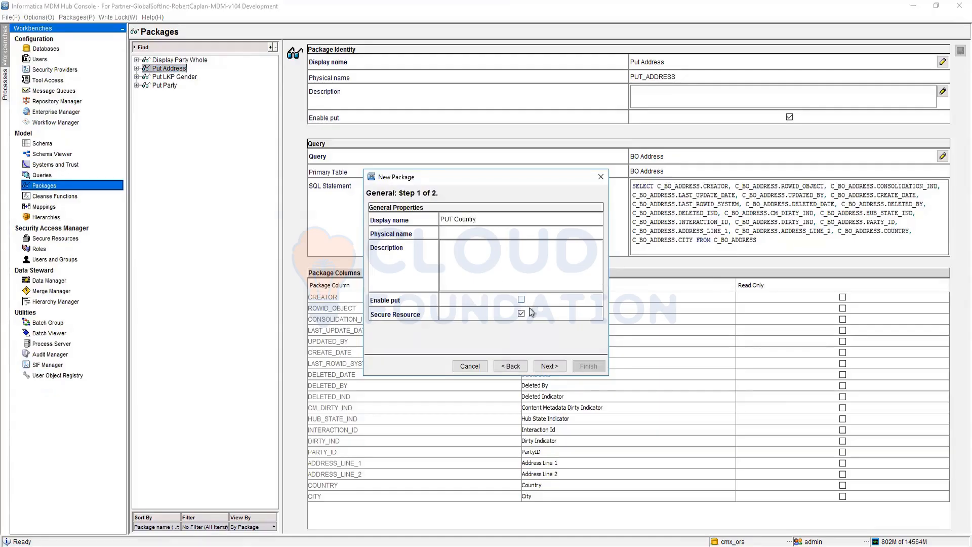
click(549, 366)
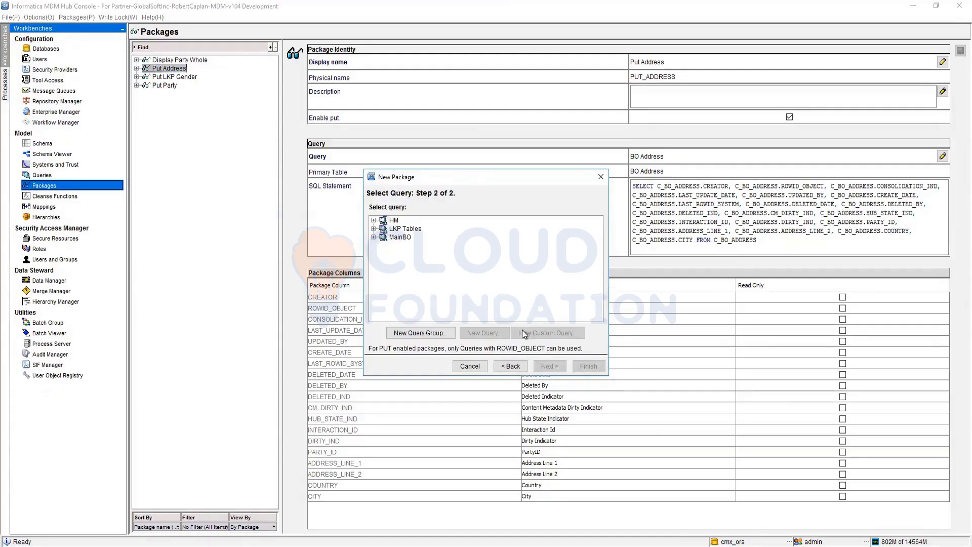
Base the PUT Country package on the LKP Country query from the LKP Tables group and create it
click(374, 229)
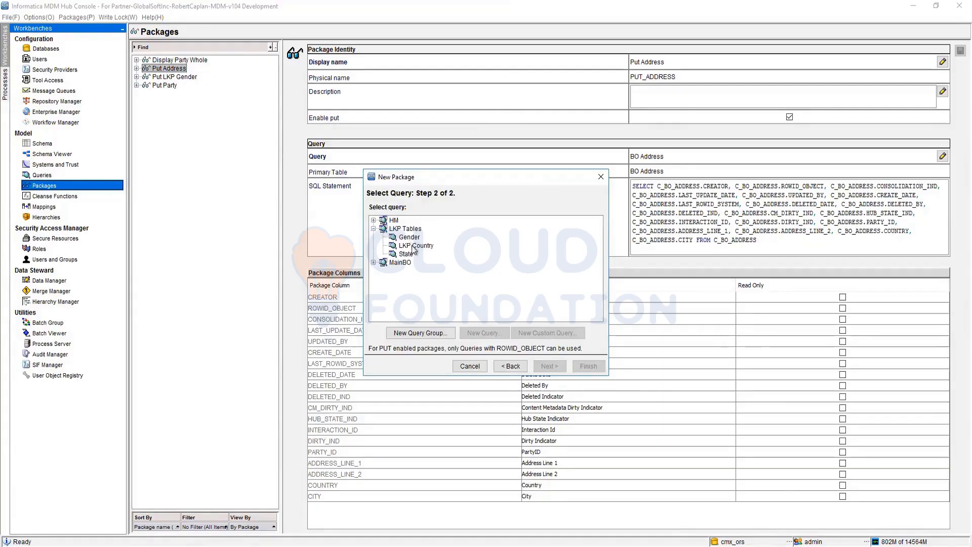
click(415, 246)
click(587, 368)
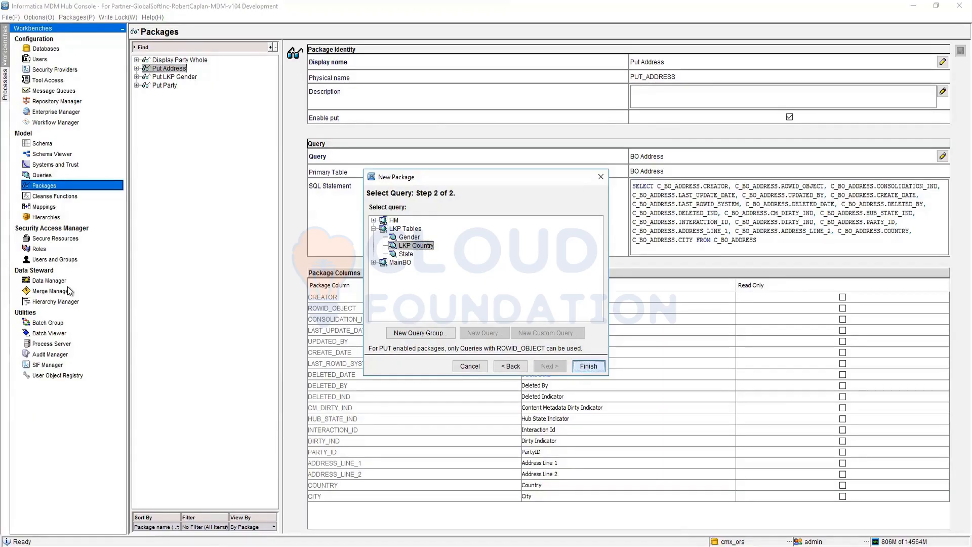
key(Return)
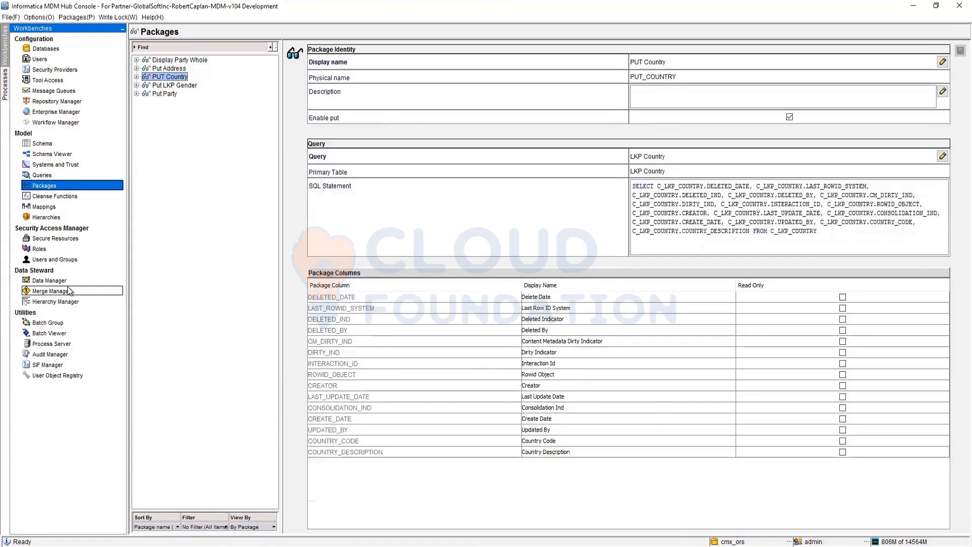
Start a new package with the display name Put State and put enabled, and proceed to the query selection
right_click(176, 109)
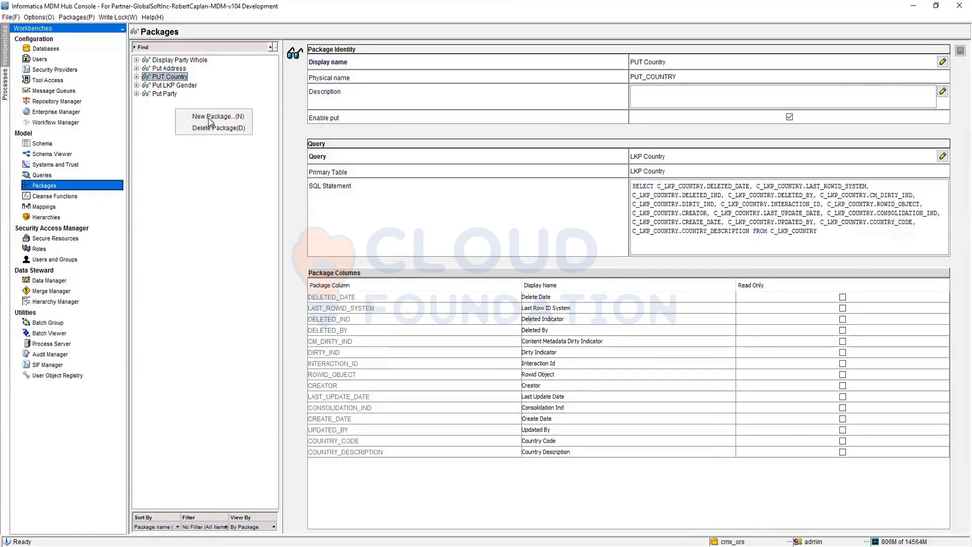
click(210, 128)
click(549, 366)
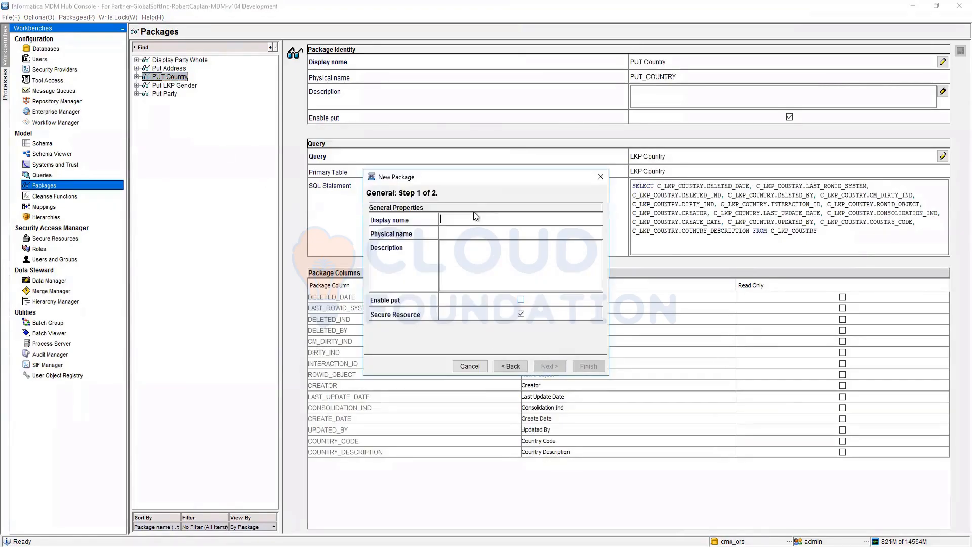
text(Put)
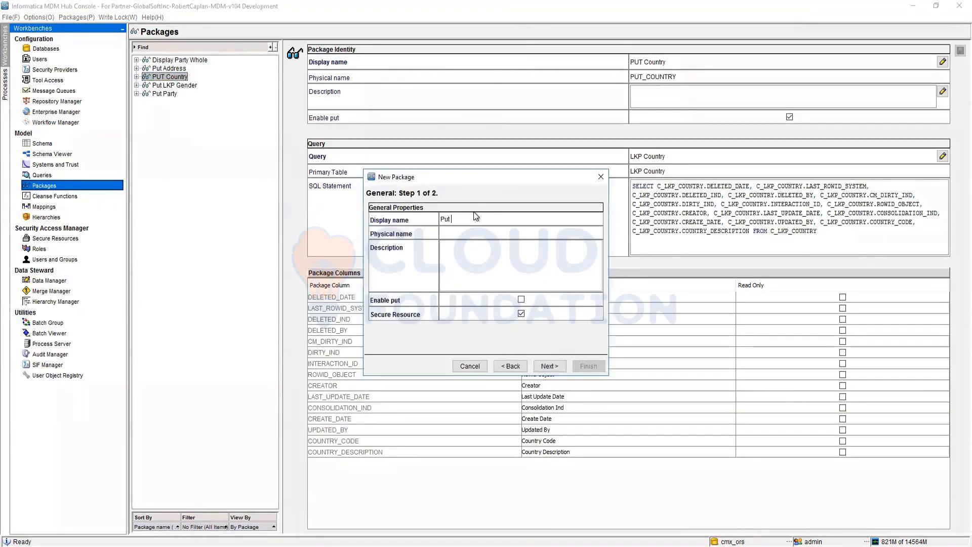
text( State)
click(521, 299)
click(551, 367)
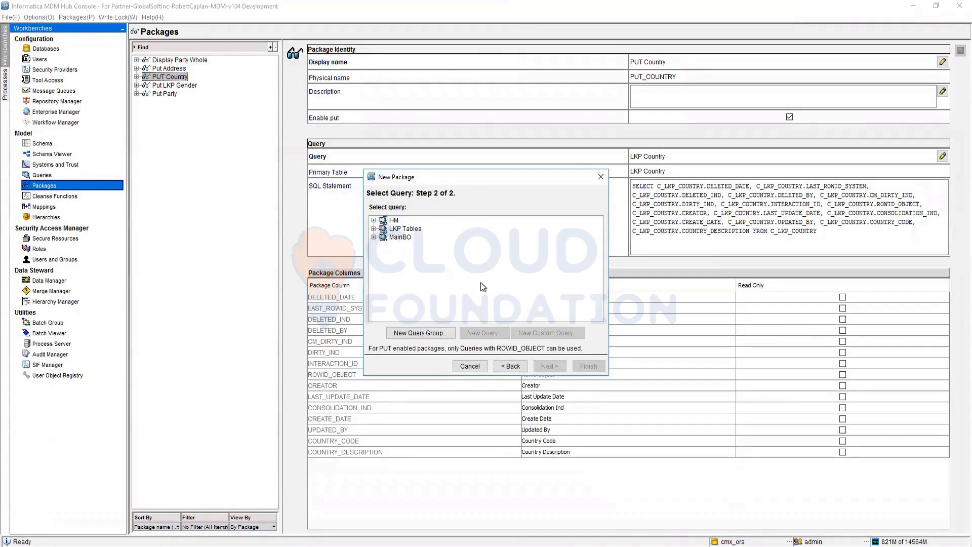
Base the Put State package on the State query from the LKP Tables group and create it
click(374, 229)
click(406, 254)
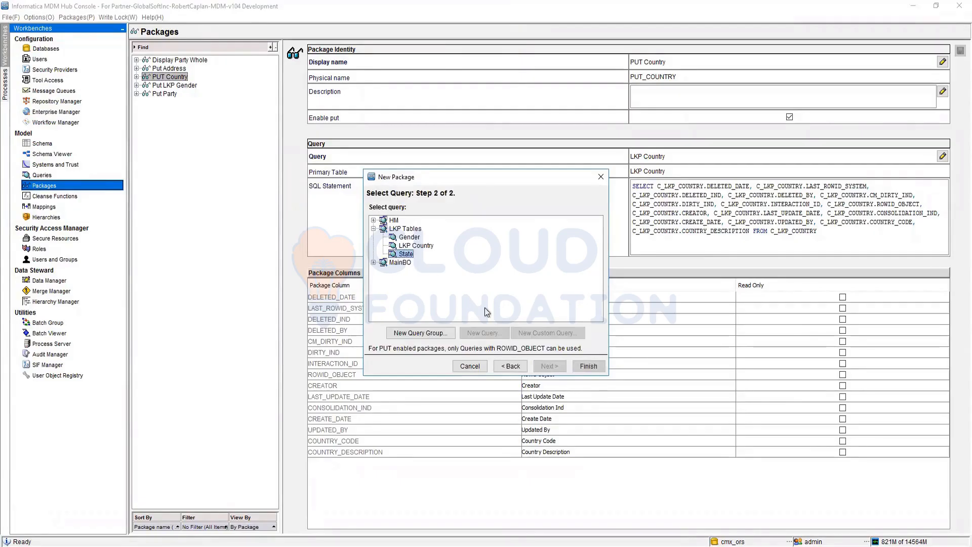
click(586, 367)
key(Return)
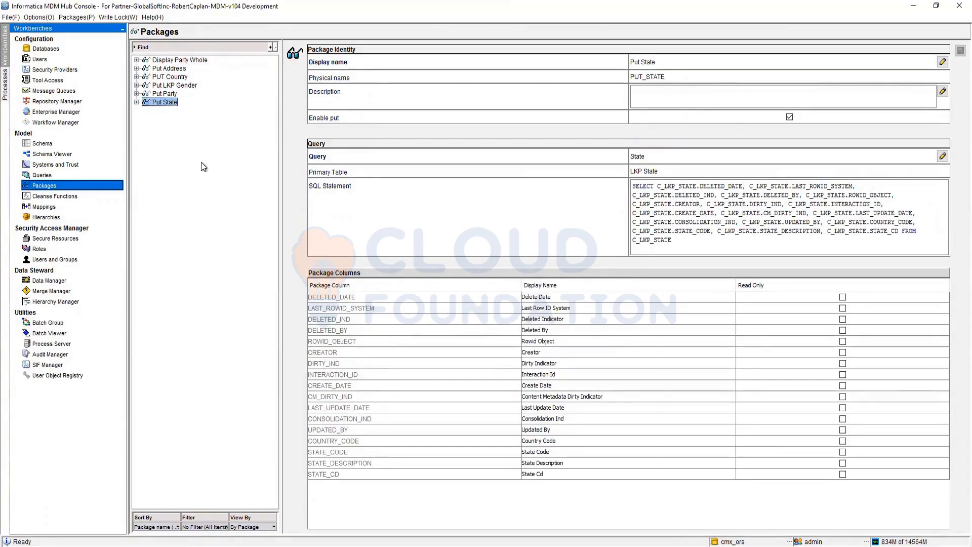
Examine the data view and the underlying query of the Put State package, and collapse the package again
click(136, 102)
click(169, 119)
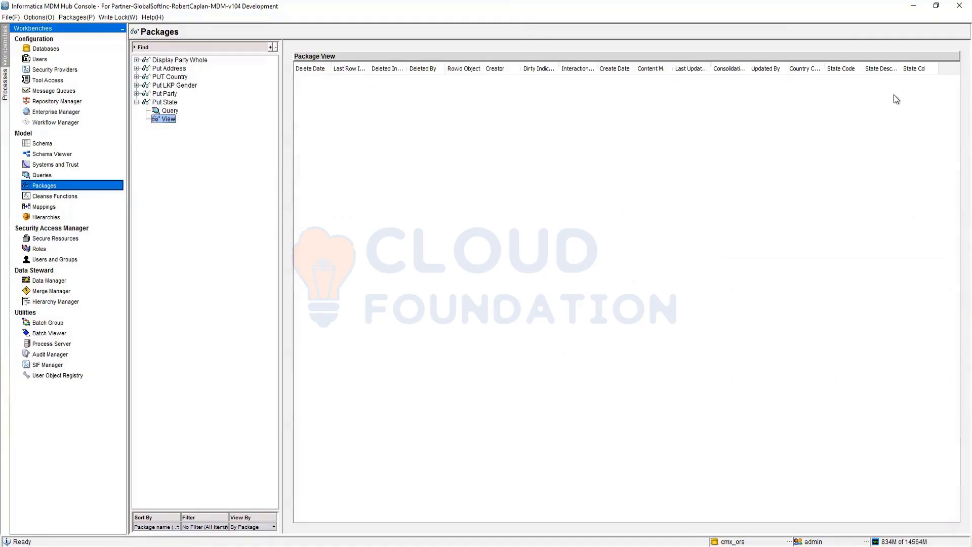
click(169, 110)
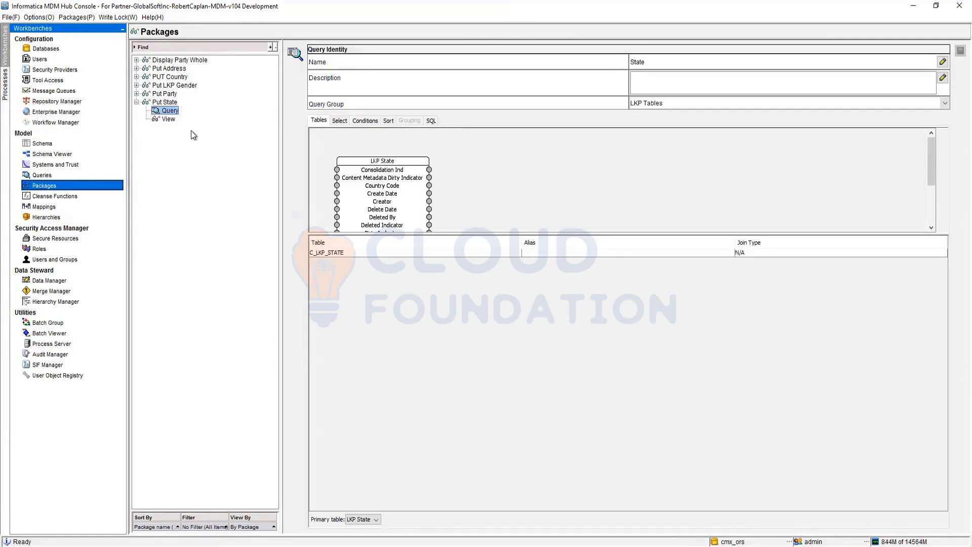
click(137, 102)
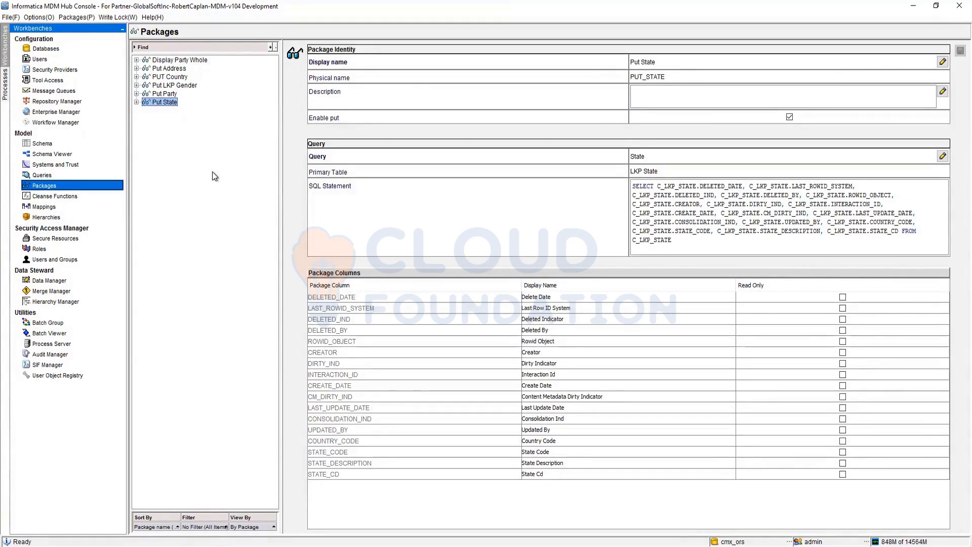
Read in the SIF Manager which object types its generated APIs support, and return to the Packages tool
click(56, 367)
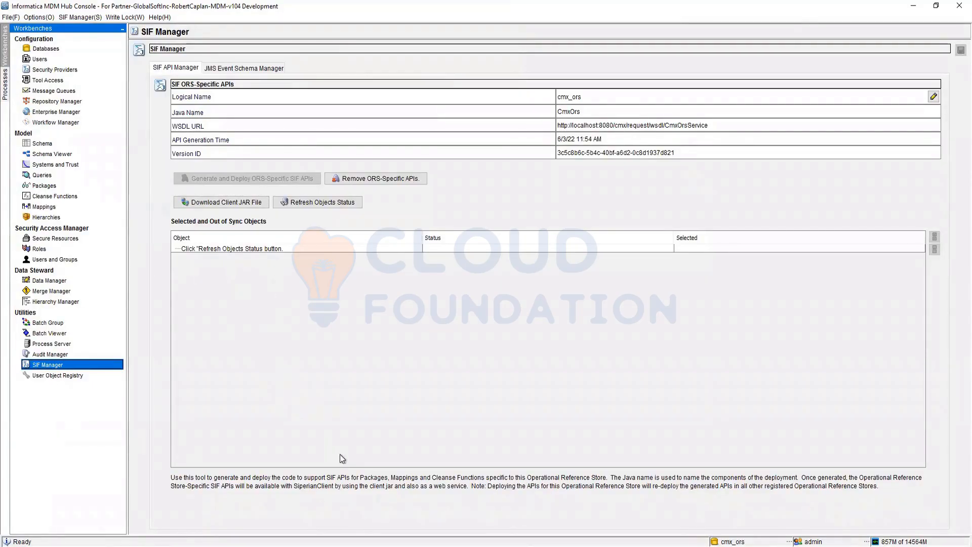
drag(358, 479, 483, 482)
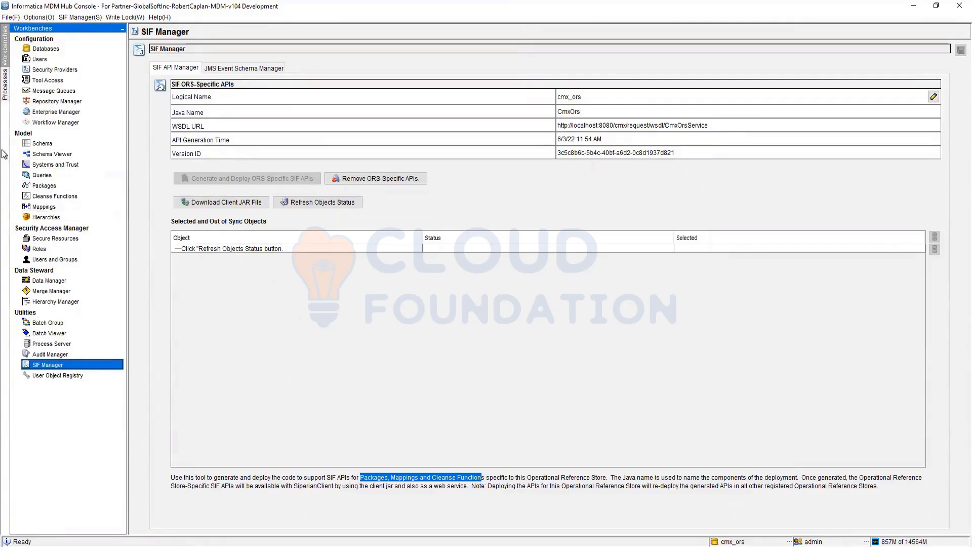
click(50, 185)
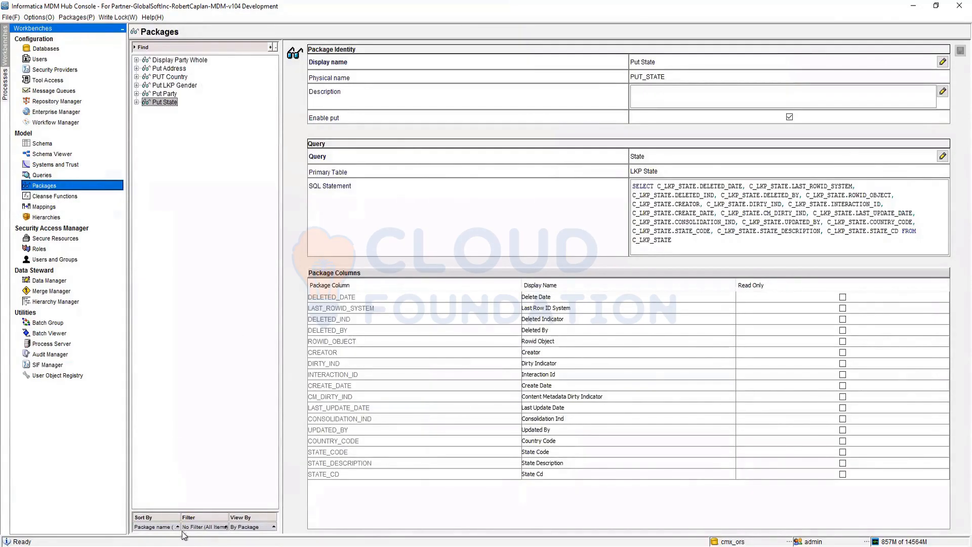
Switch to Oracle SQL Developer and look through the MDM_CMX_ORS repository tables for the ones that store queries
mouse_move(186, 546)
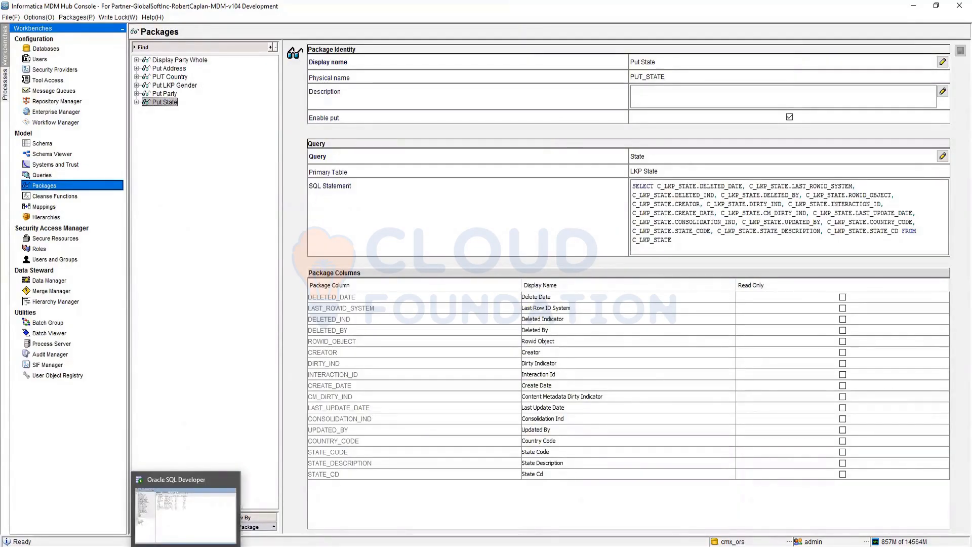
click(186, 545)
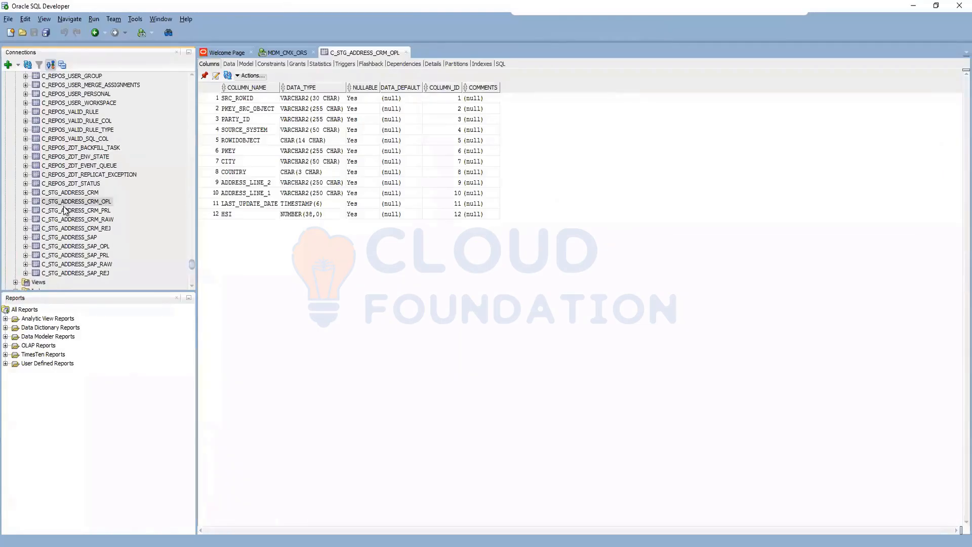
scroll(58, 218, up, 3)
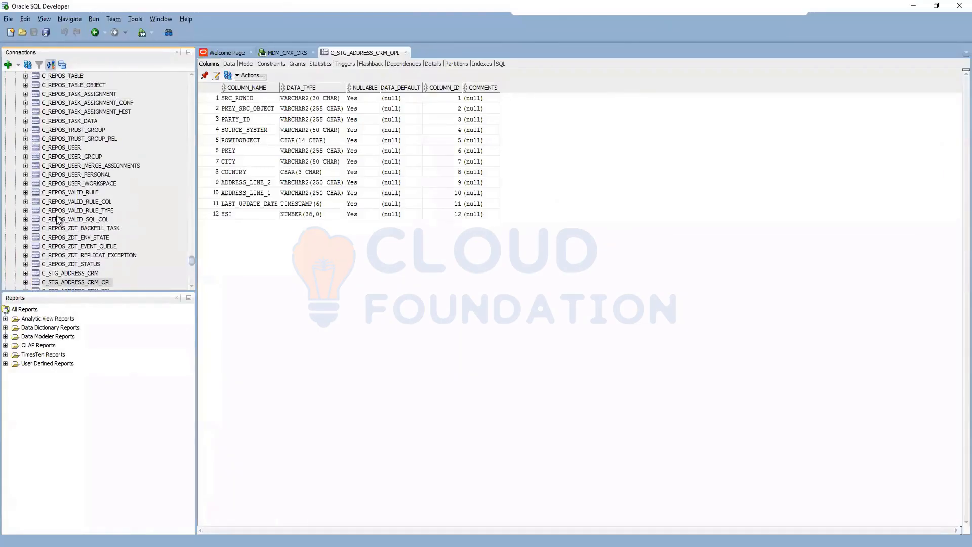
scroll(58, 219, up, 6)
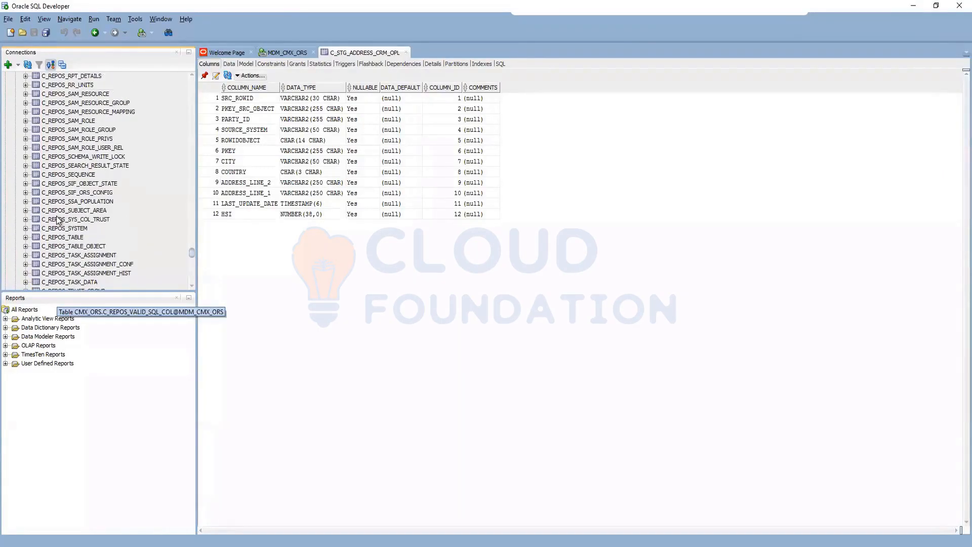
scroll(58, 218, up, 8)
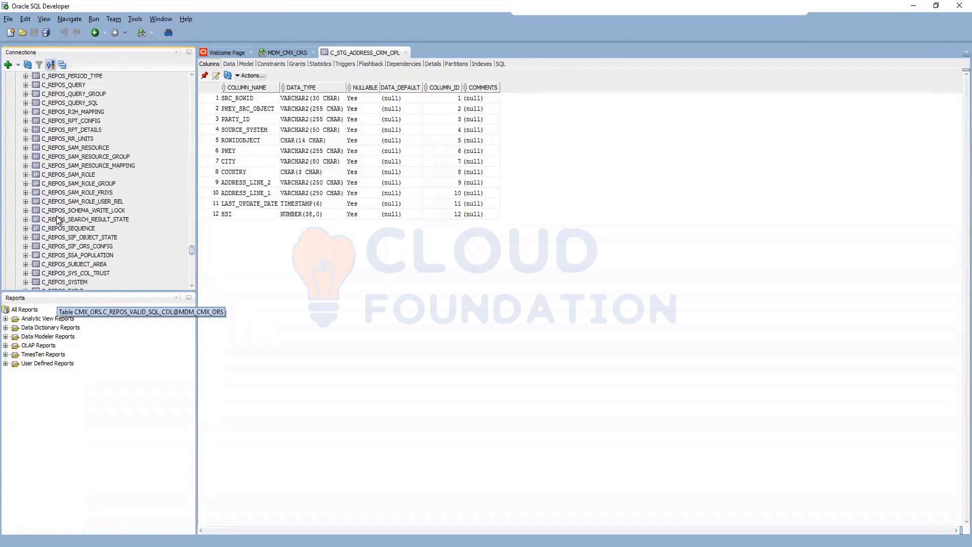
scroll(58, 220, up, 8)
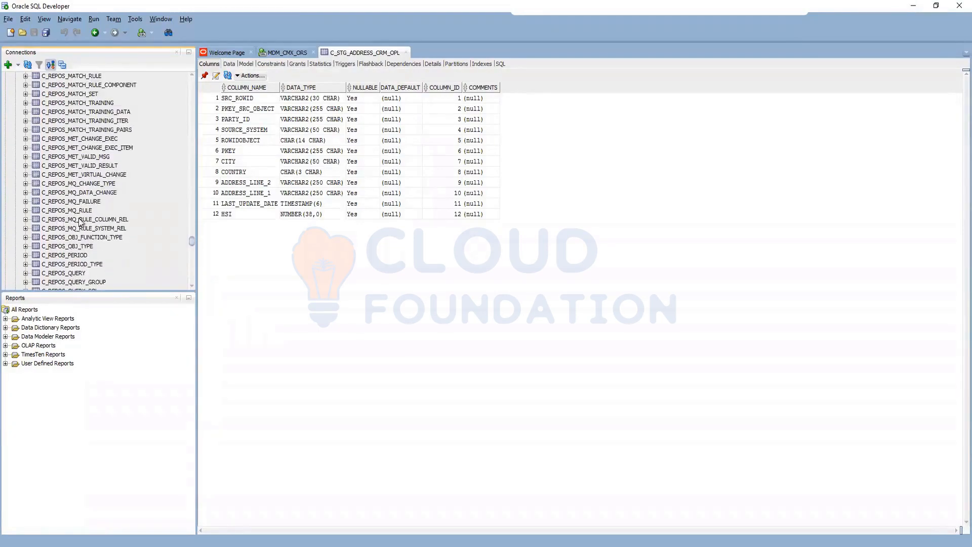
scroll(66, 205, up, 5)
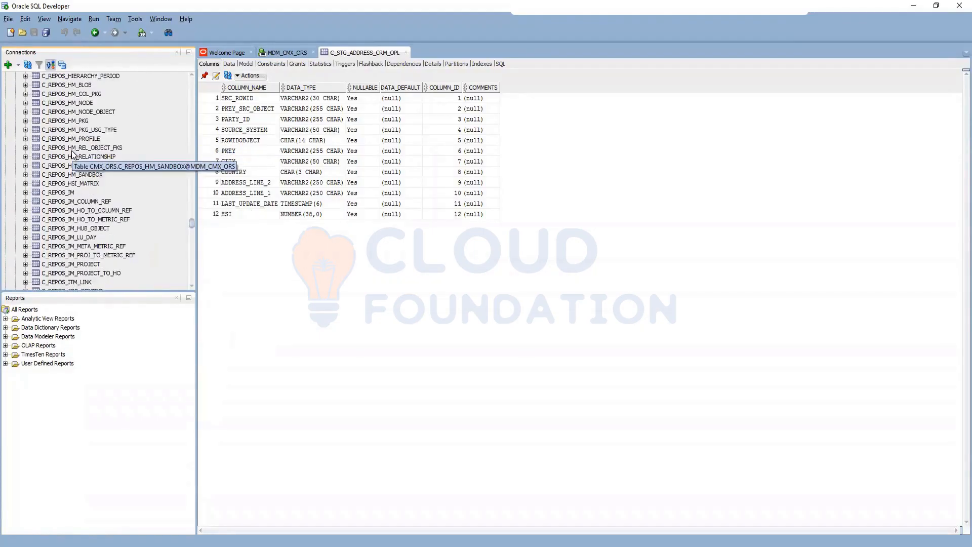
scroll(72, 154, up, 5)
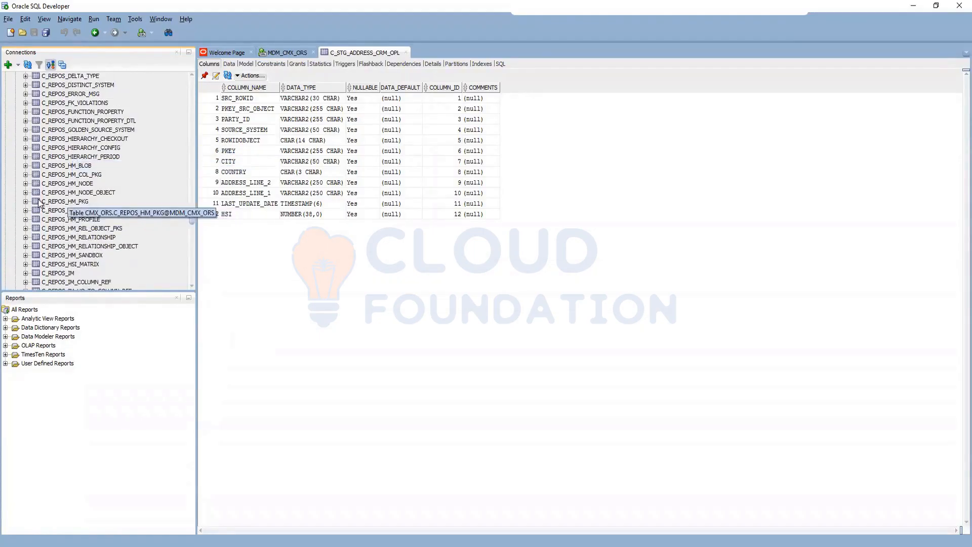
scroll(50, 203, up, 2)
scroll(64, 201, up, 8)
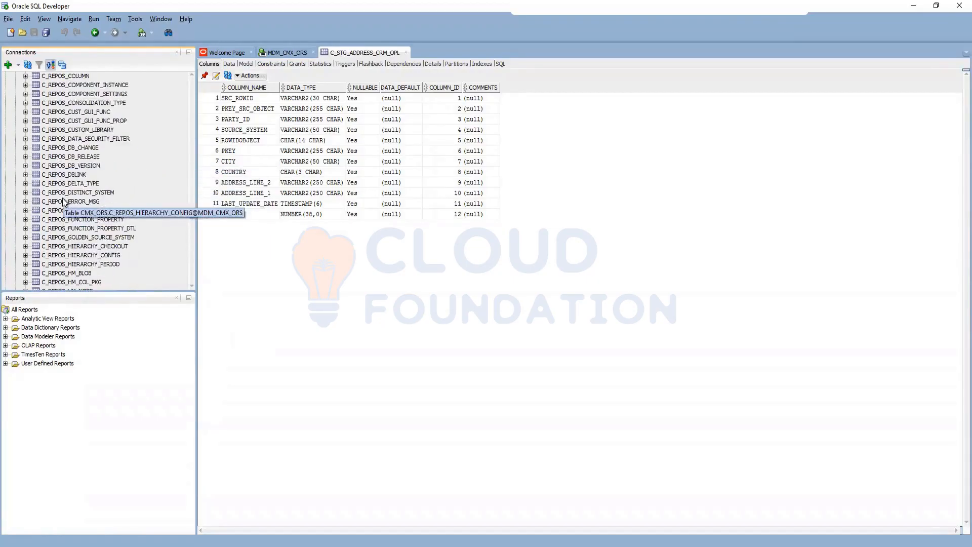
scroll(64, 202, up, 3)
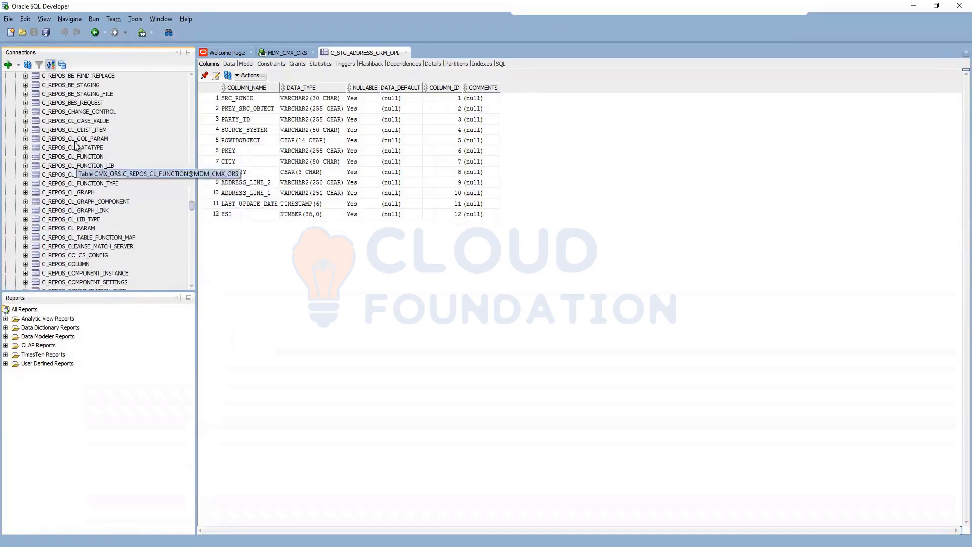
scroll(75, 124, up, 4)
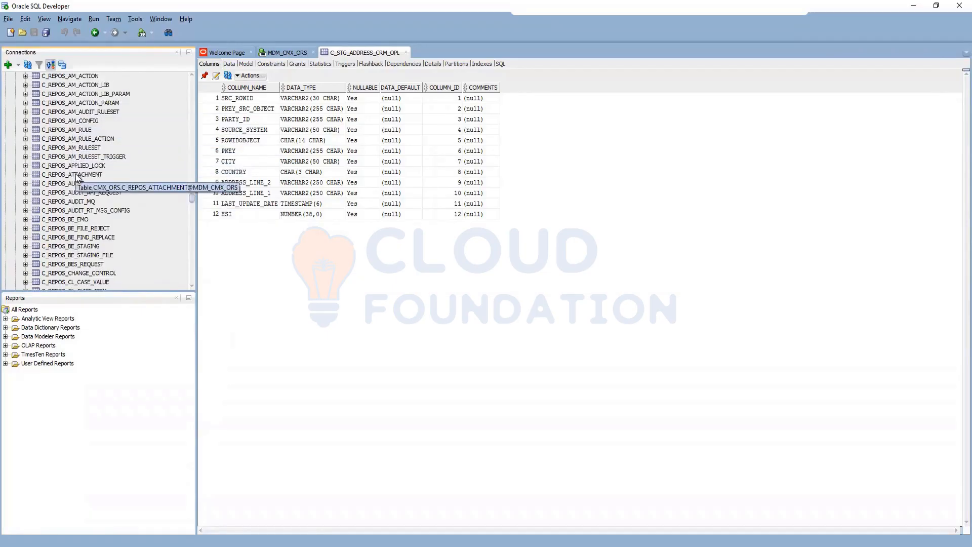
scroll(75, 182, up, 3)
scroll(75, 183, up, 2)
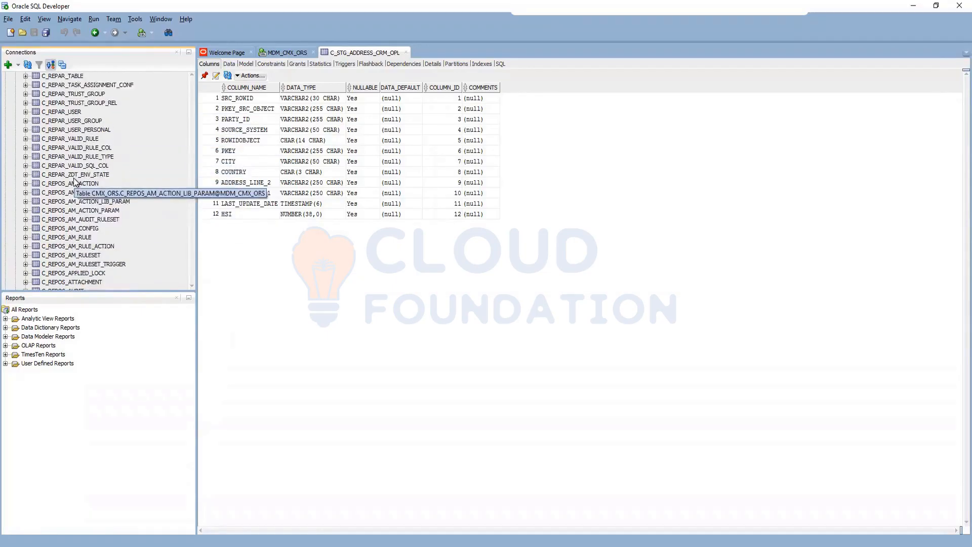
scroll(75, 182, up, 3)
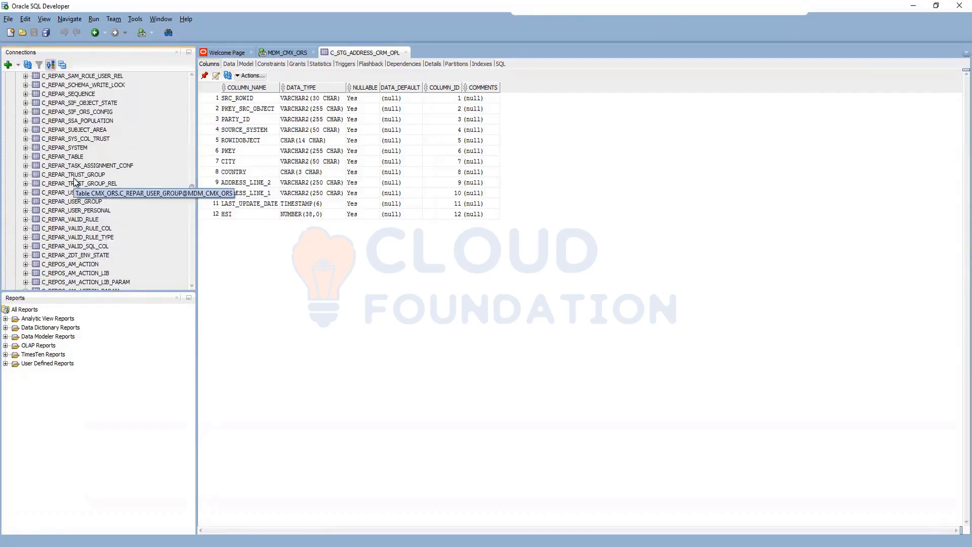
scroll(71, 147, up, 4)
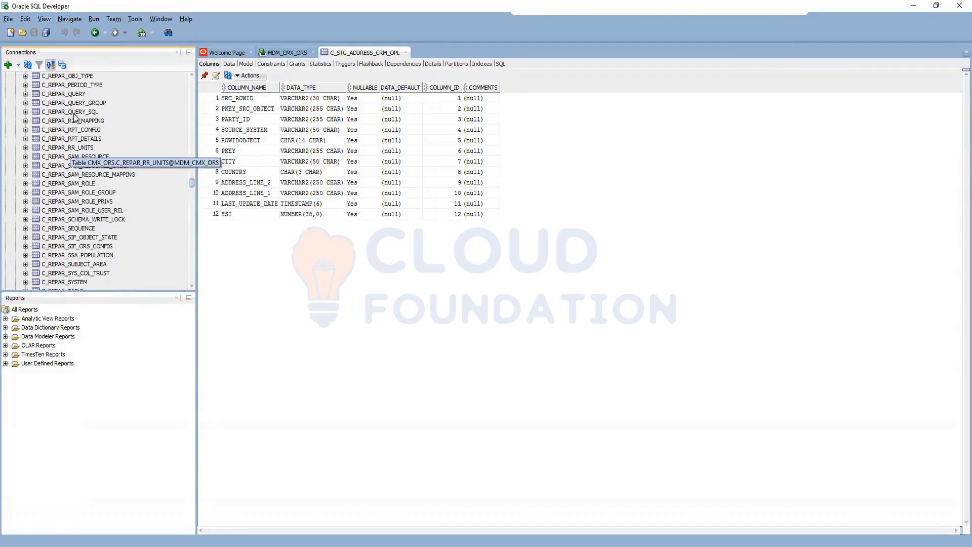
Examine the data stored in the C_REPAR_QUERY_SQL table and in the C_REPAR_QUERY table
click(74, 113)
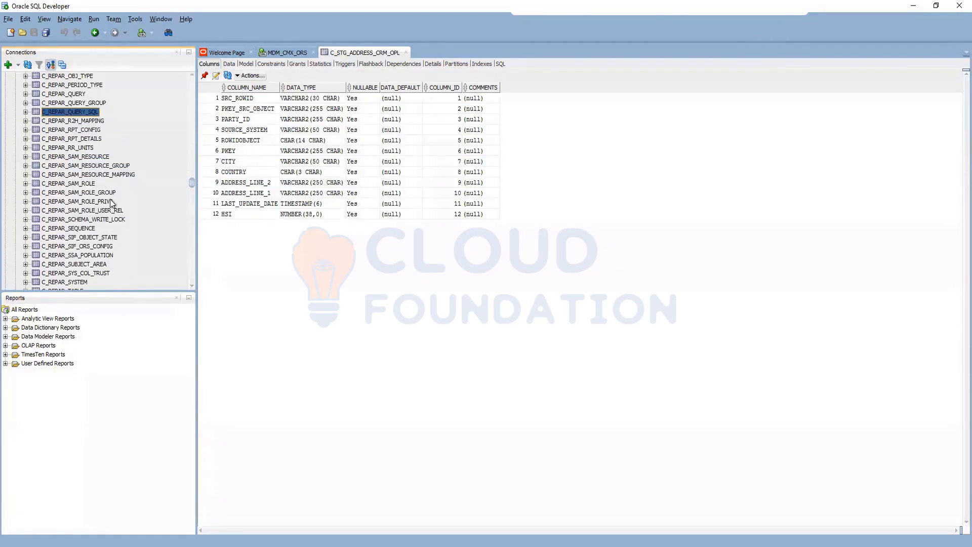
click(79, 107)
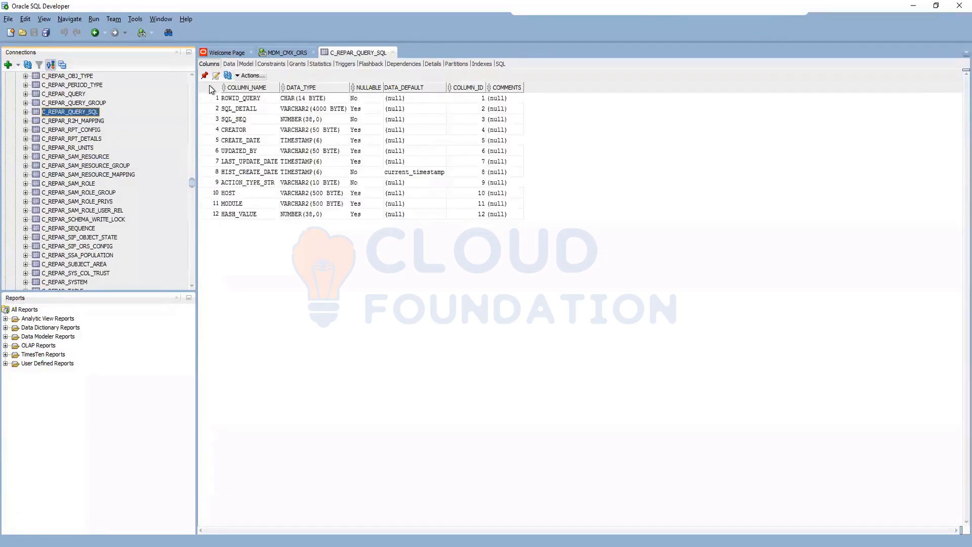
click(229, 65)
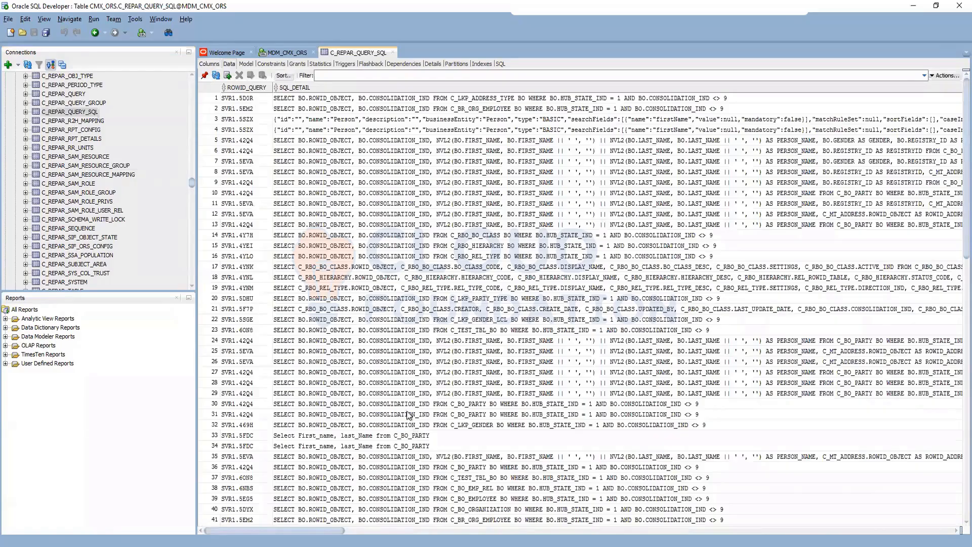
scroll(394, 391, down, 5)
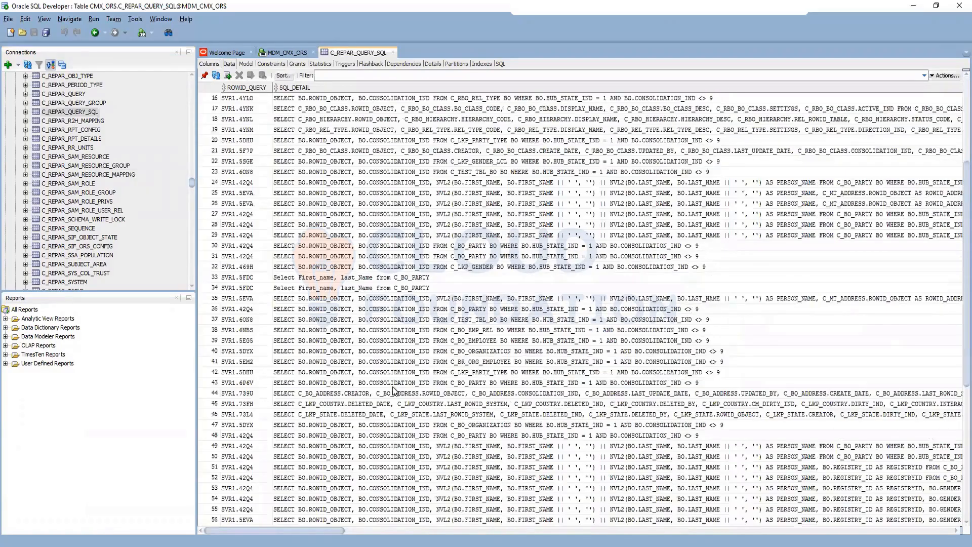
click(81, 95)
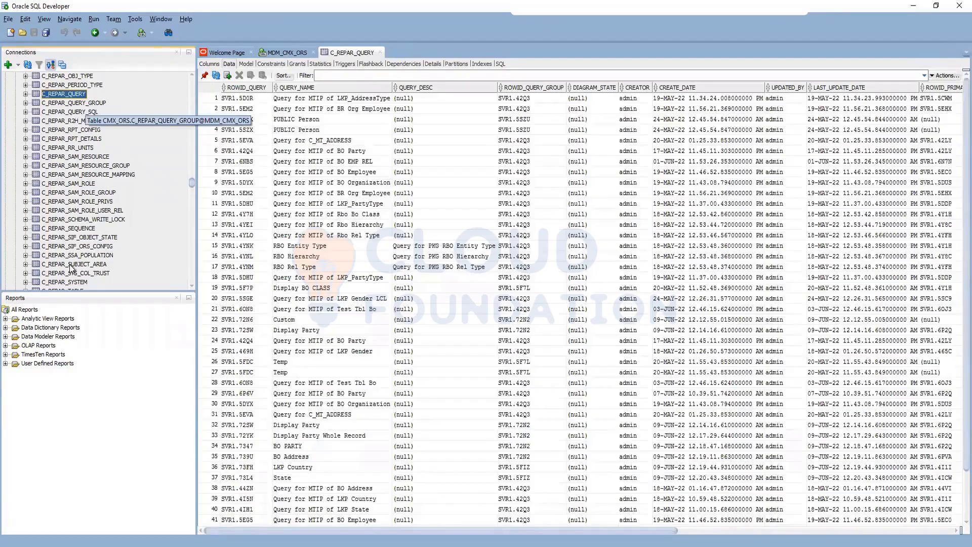
Find the C_REPOS_QUERY table and examine its records, including the primary table and custom indicator columns
scroll(71, 267, down, 15)
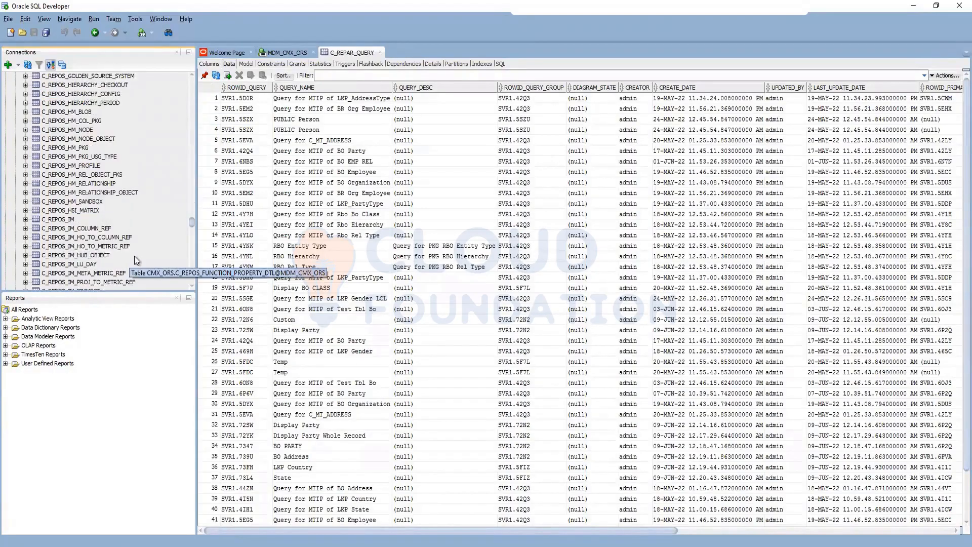
scroll(134, 256, down, 10)
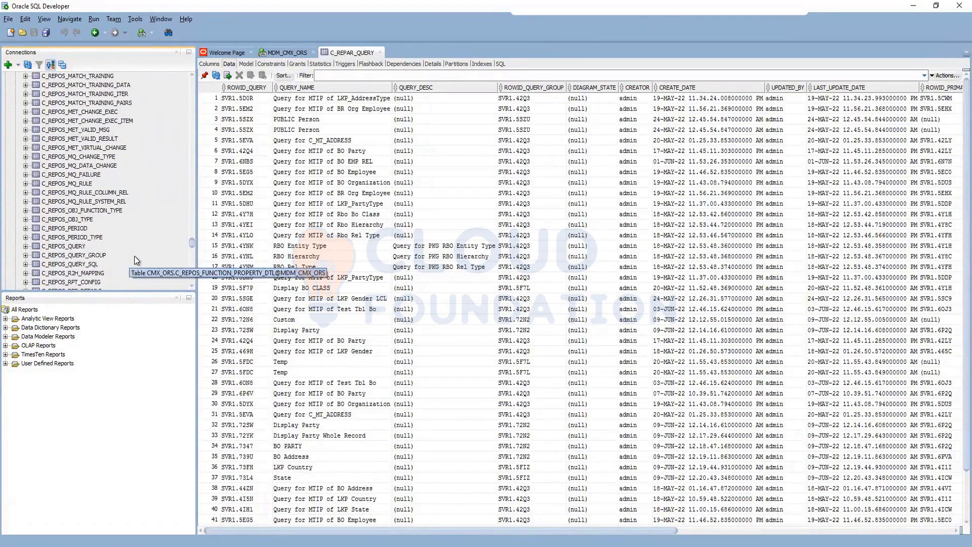
click(81, 246)
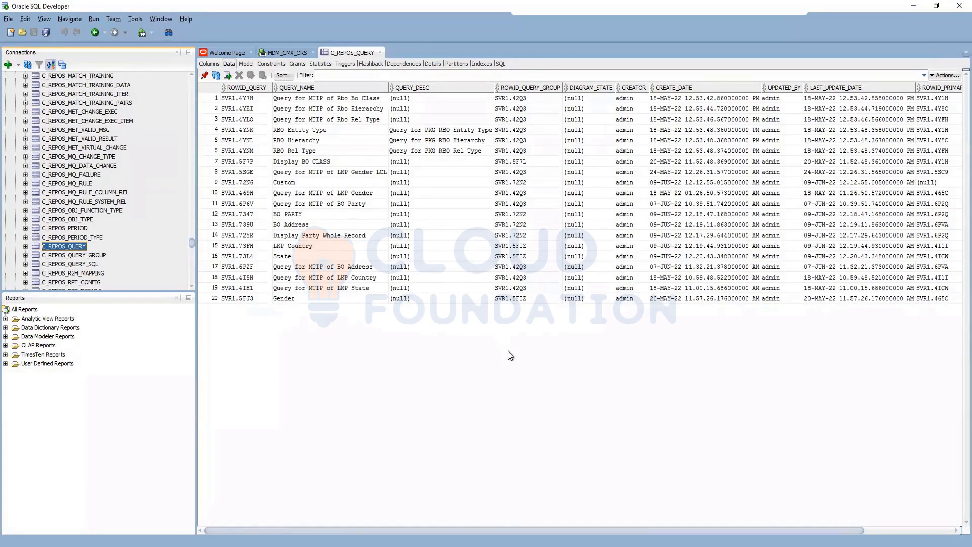
scroll(344, 455, right, 4)
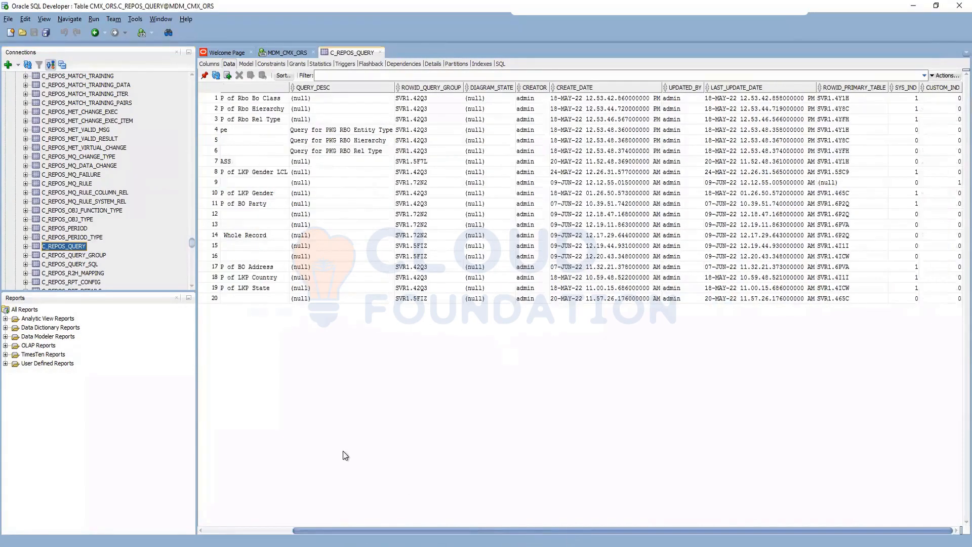
click(205, 363)
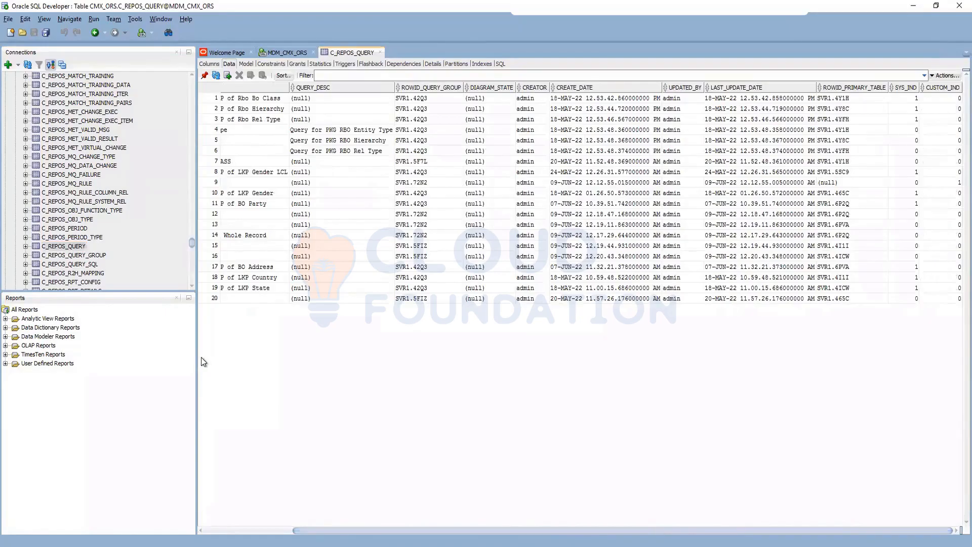
Read the SQL statements stored in the C_REPOS_QUERY_SQL table, checking back with the Put State package in the MDM Hub Console
click(86, 265)
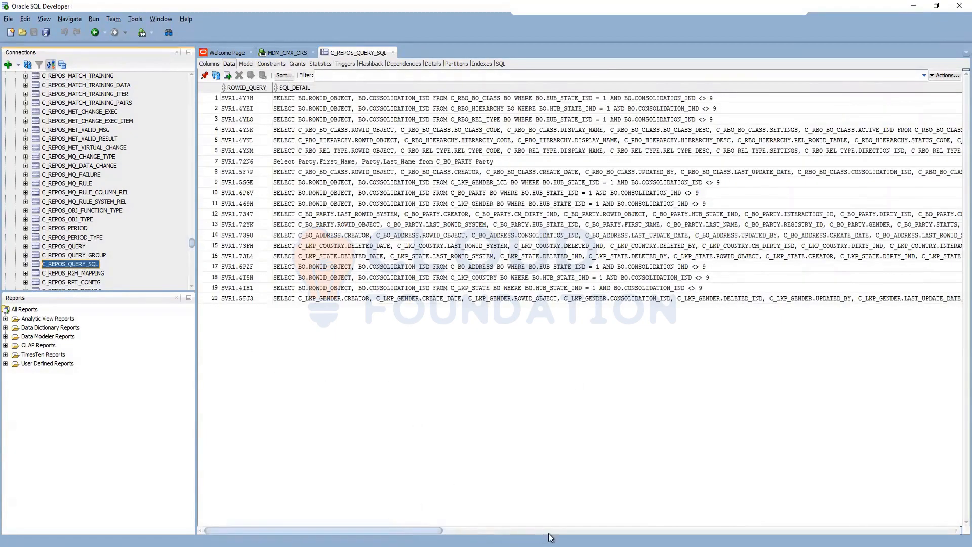
drag(418, 531, 269, 418)
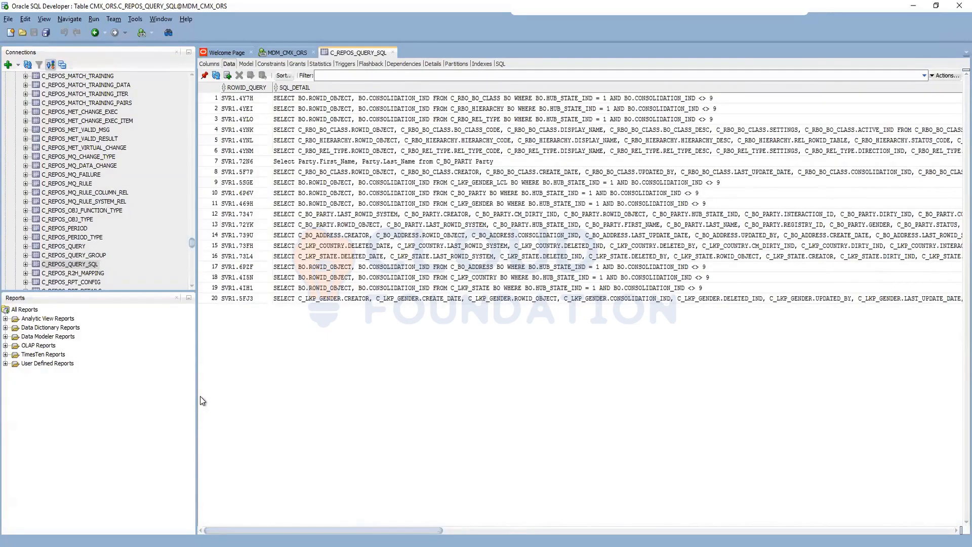
mouse_move(186, 546)
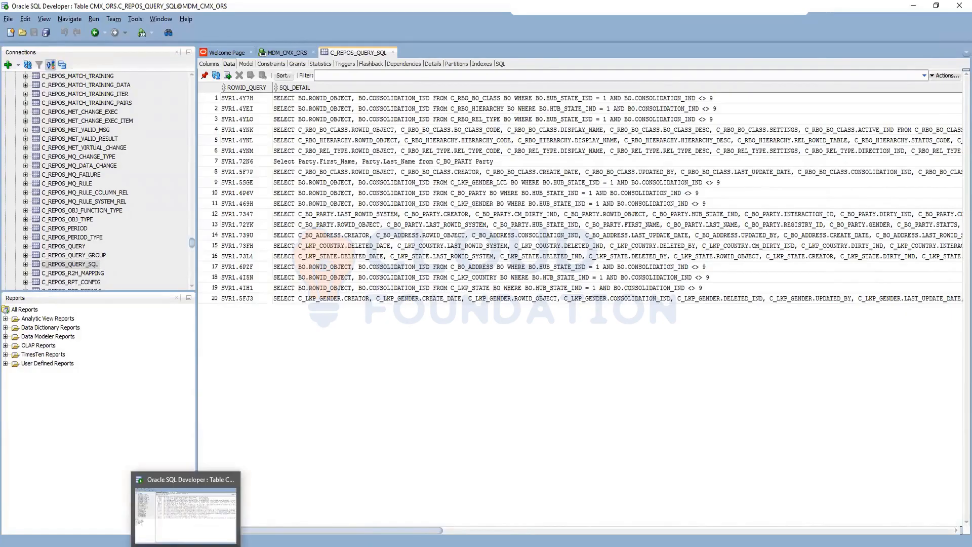
click(136, 546)
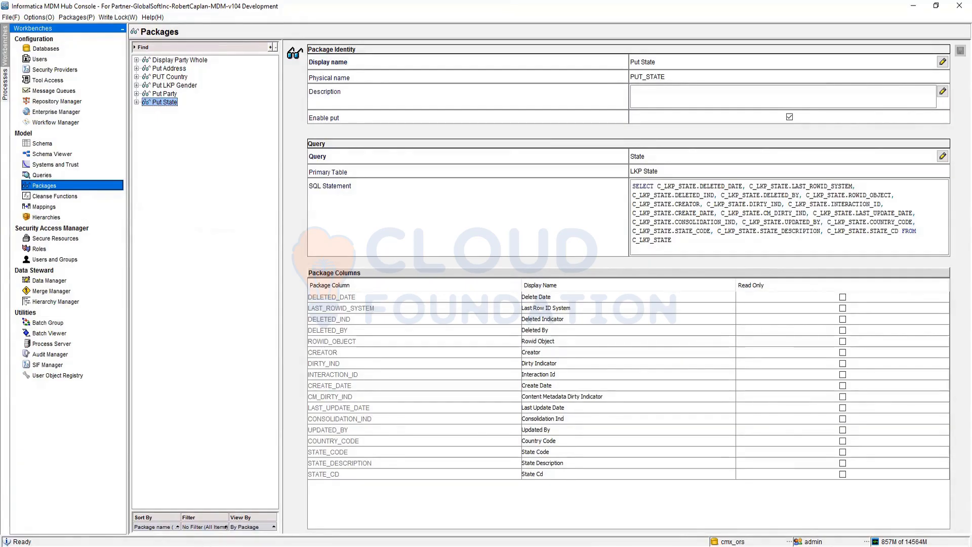
key(alt+Tab)
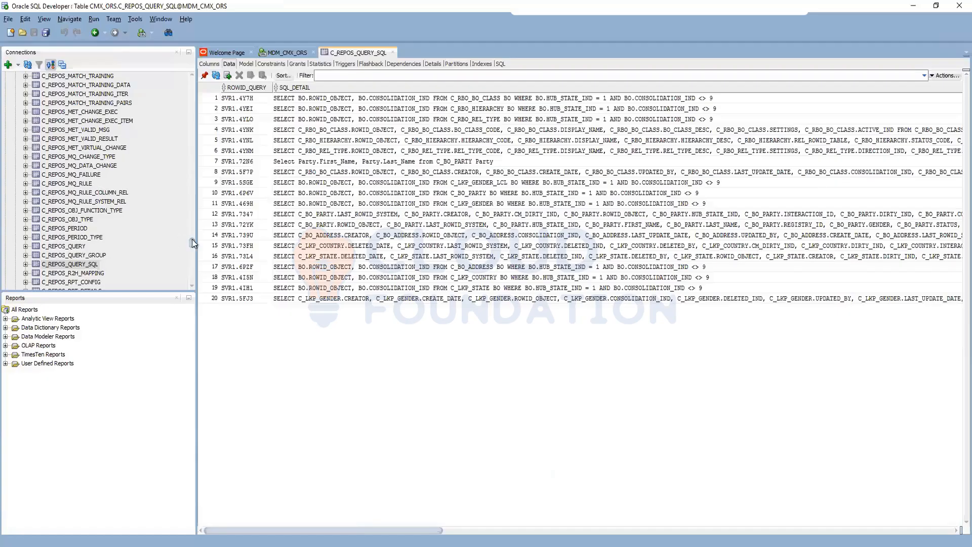
Collapse the tables of the MDM_CMX_ORS connection and expand its database packages CMXLOG and CMXZDT
drag(192, 243, 189, 82)
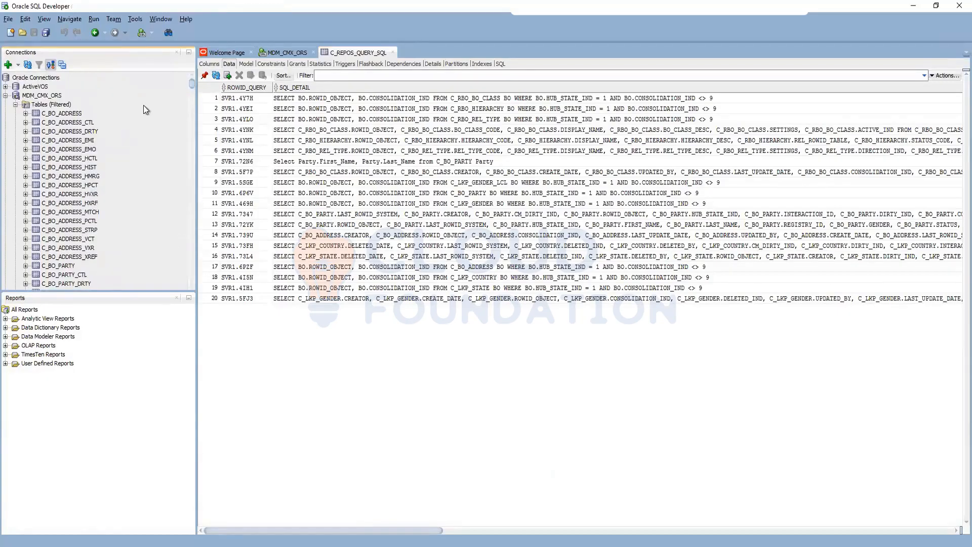
click(15, 105)
double_click(42, 131)
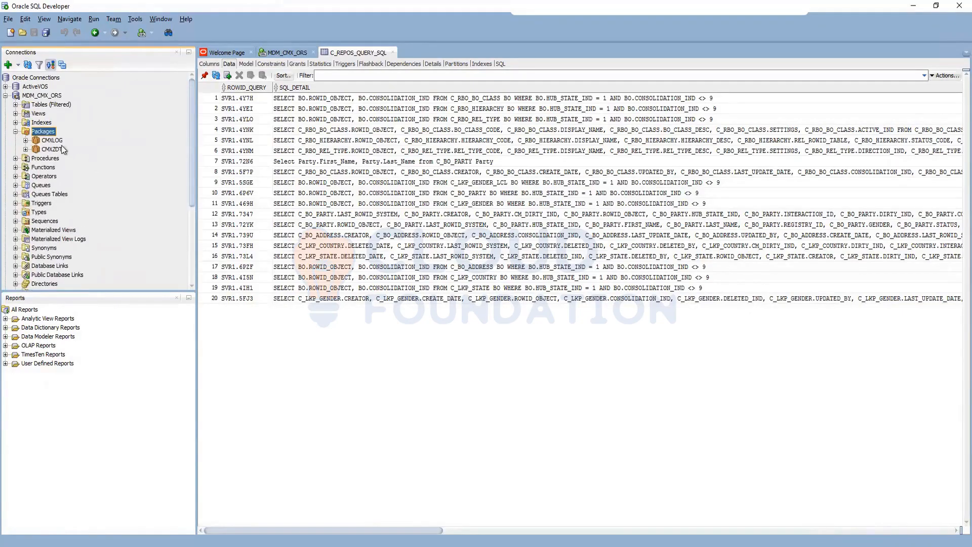
click(26, 140)
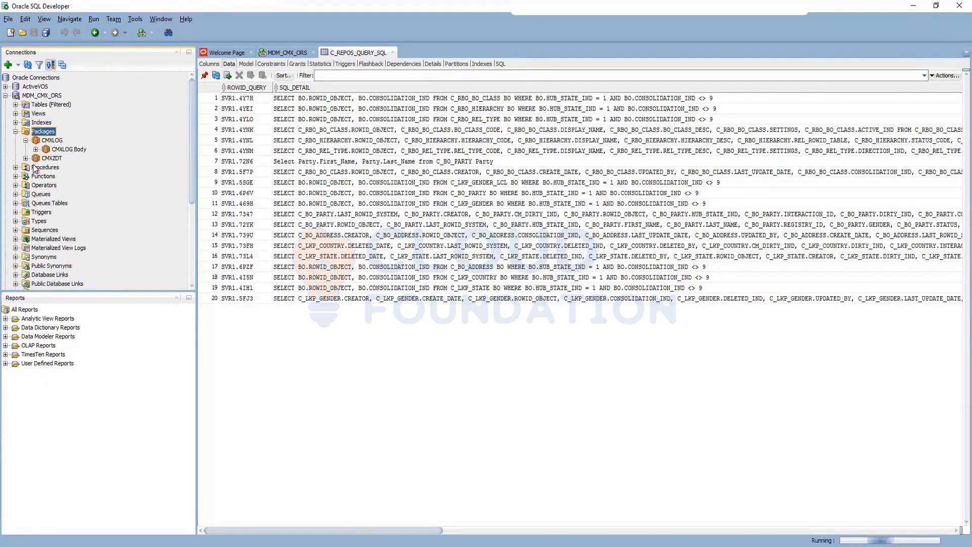
click(26, 158)
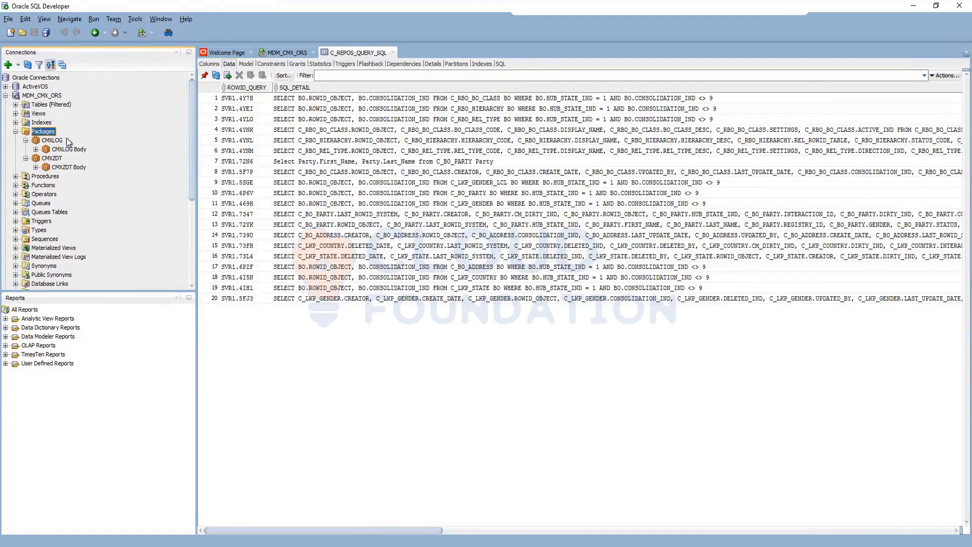
Look through the code of the CMXLOG package body, and collapse the connection's packages again
click(37, 150)
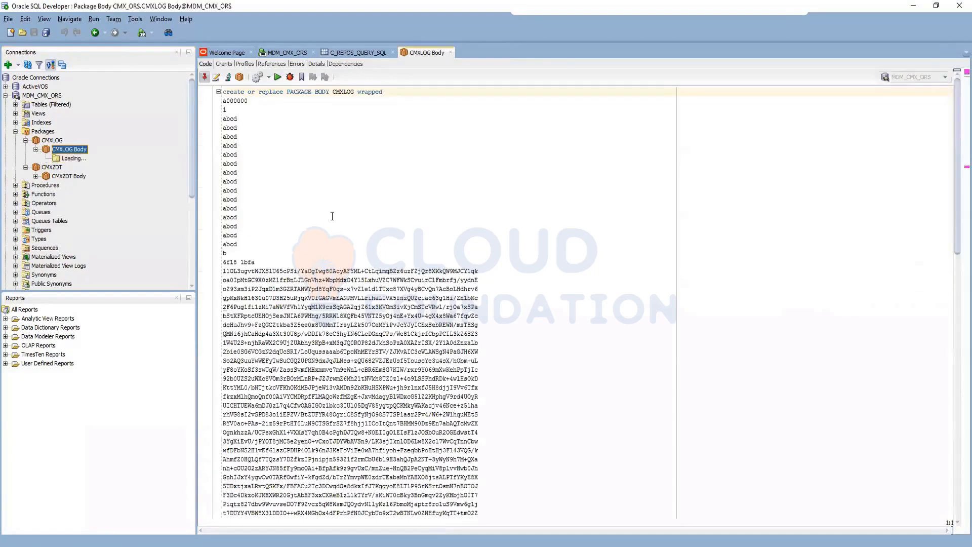
scroll(469, 350, down, 15)
scroll(470, 349, down, 6)
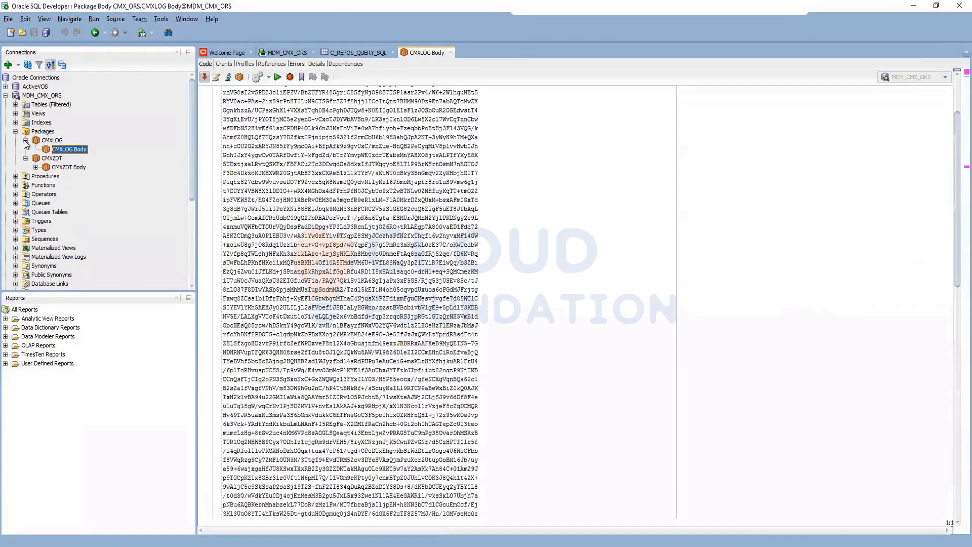
click(25, 141)
click(26, 150)
click(27, 133)
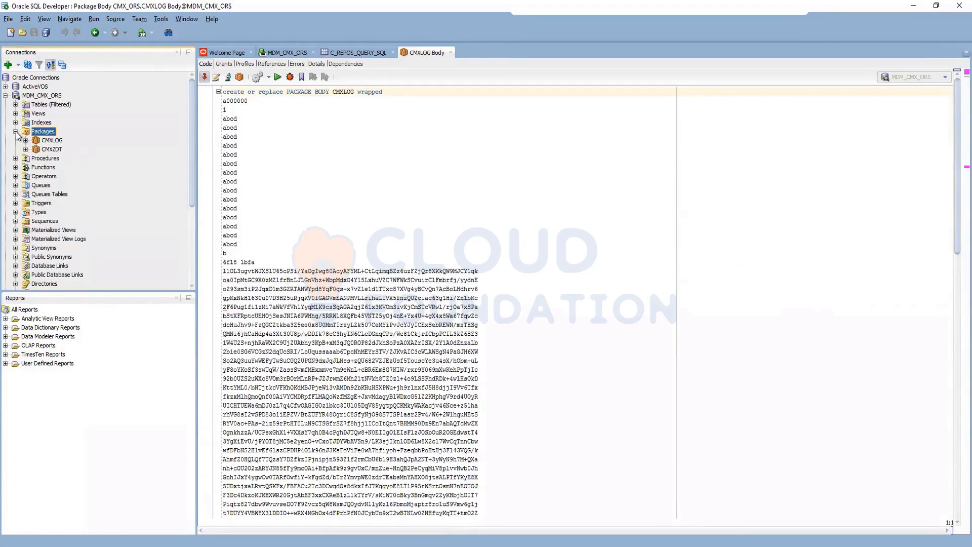
double_click(44, 132)
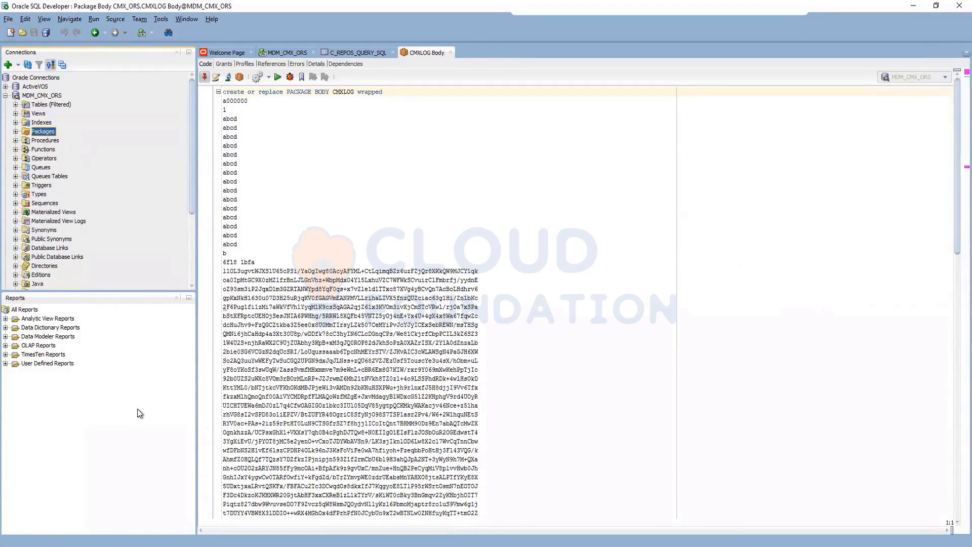